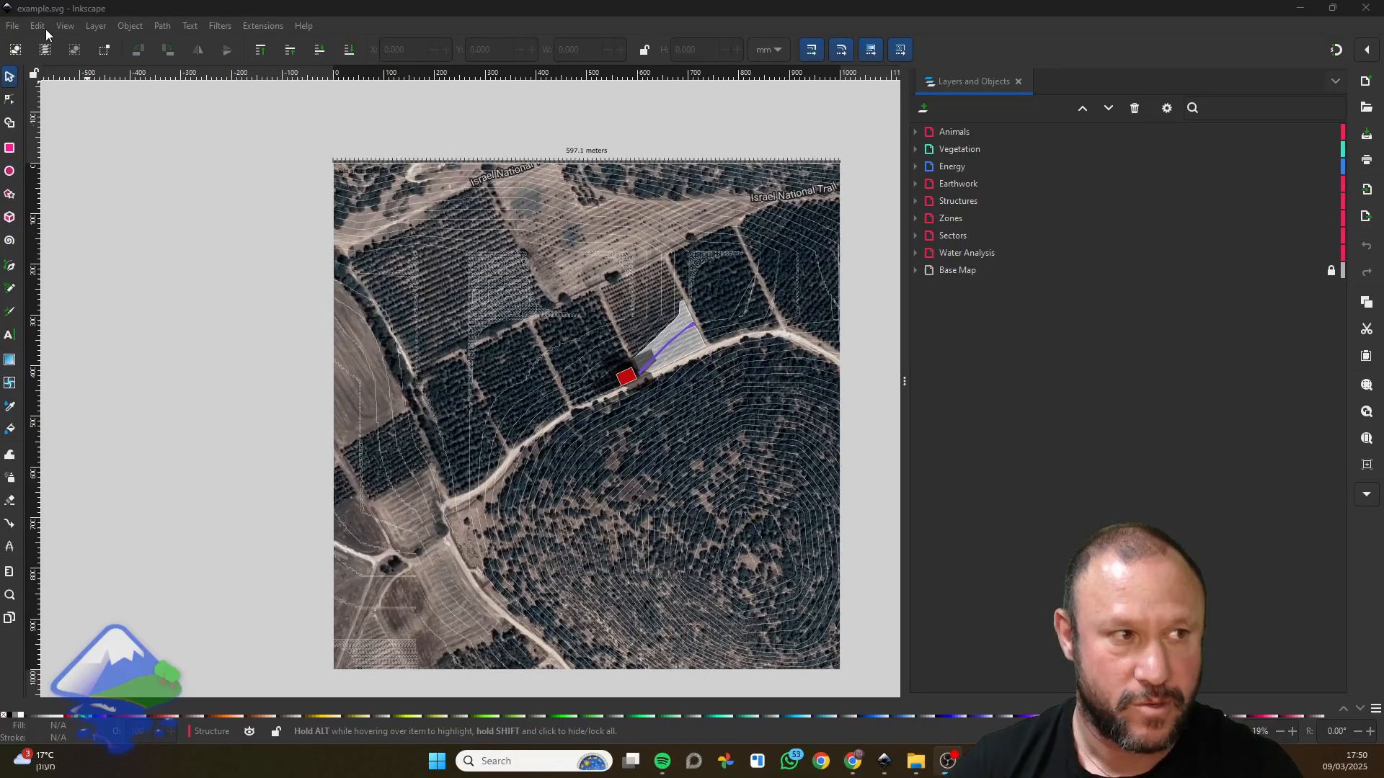
Open the user symbols folder from the System preferences, examine the installed LandScape symbol files, and close the folder and preferences.
click(44, 28)
mouse_move(52, 30)
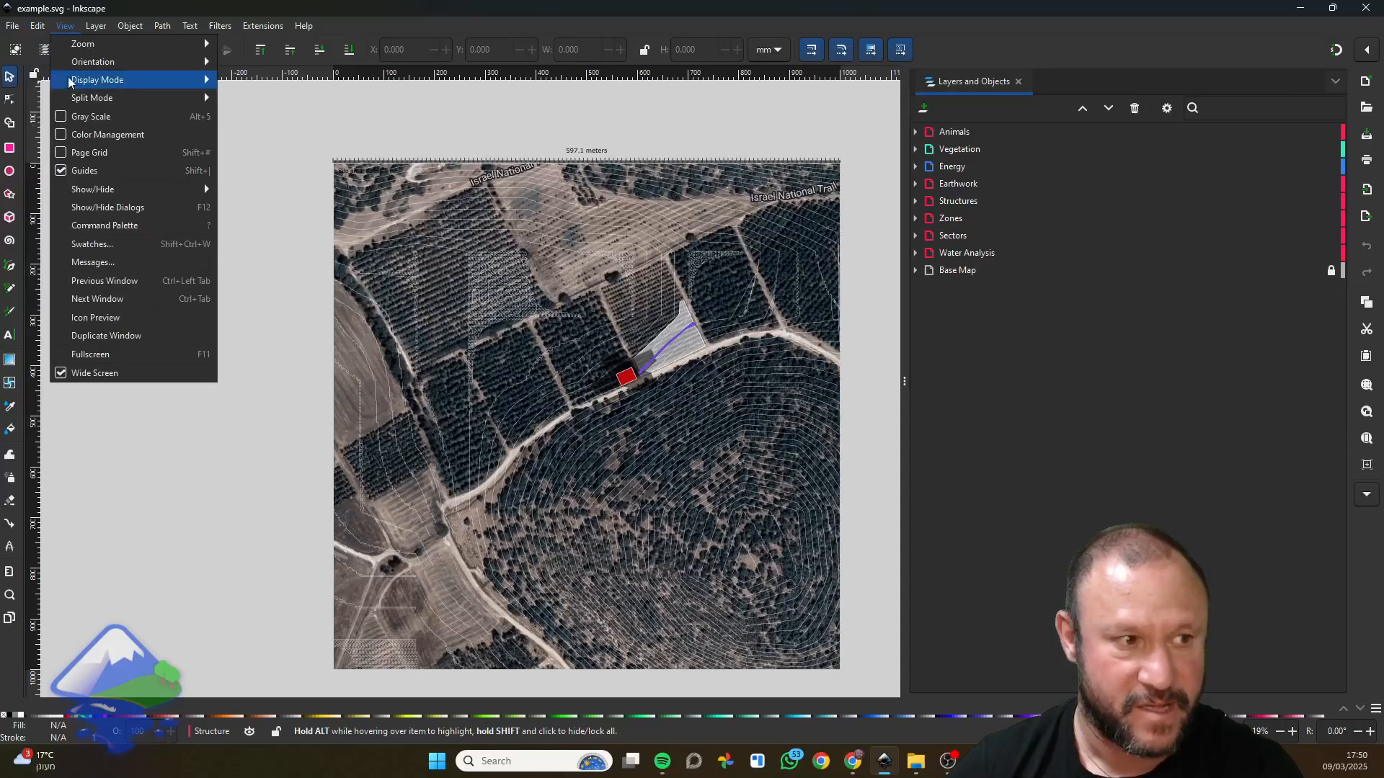
mouse_move(130, 26)
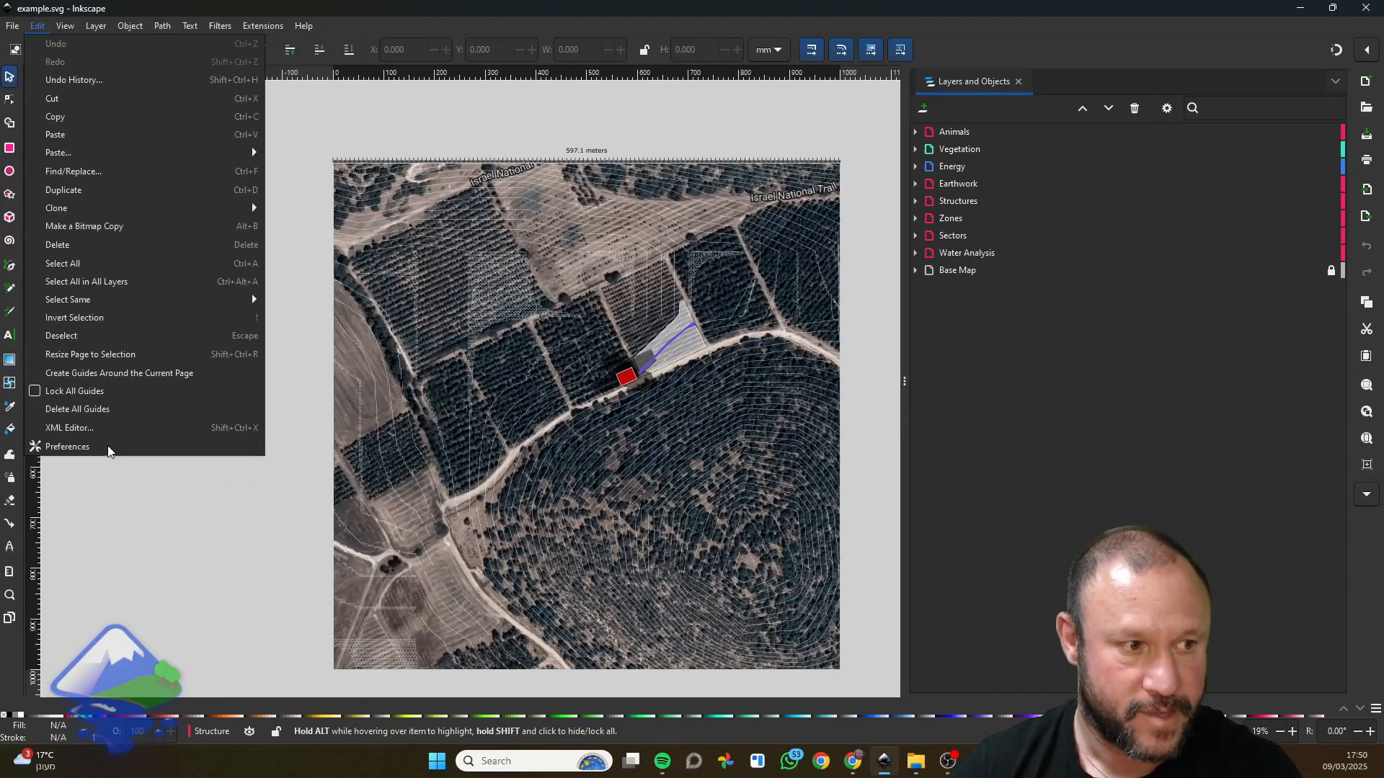
click(108, 448)
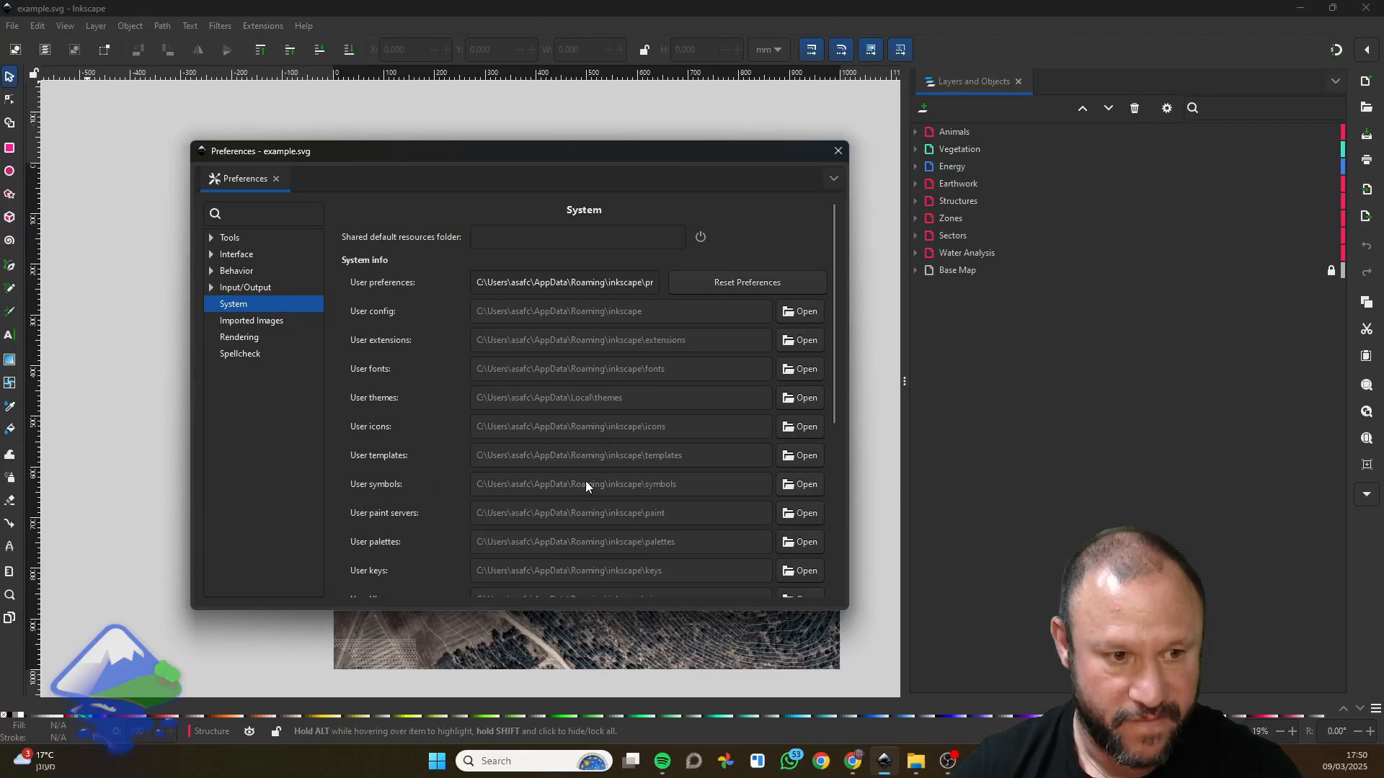
click(786, 488)
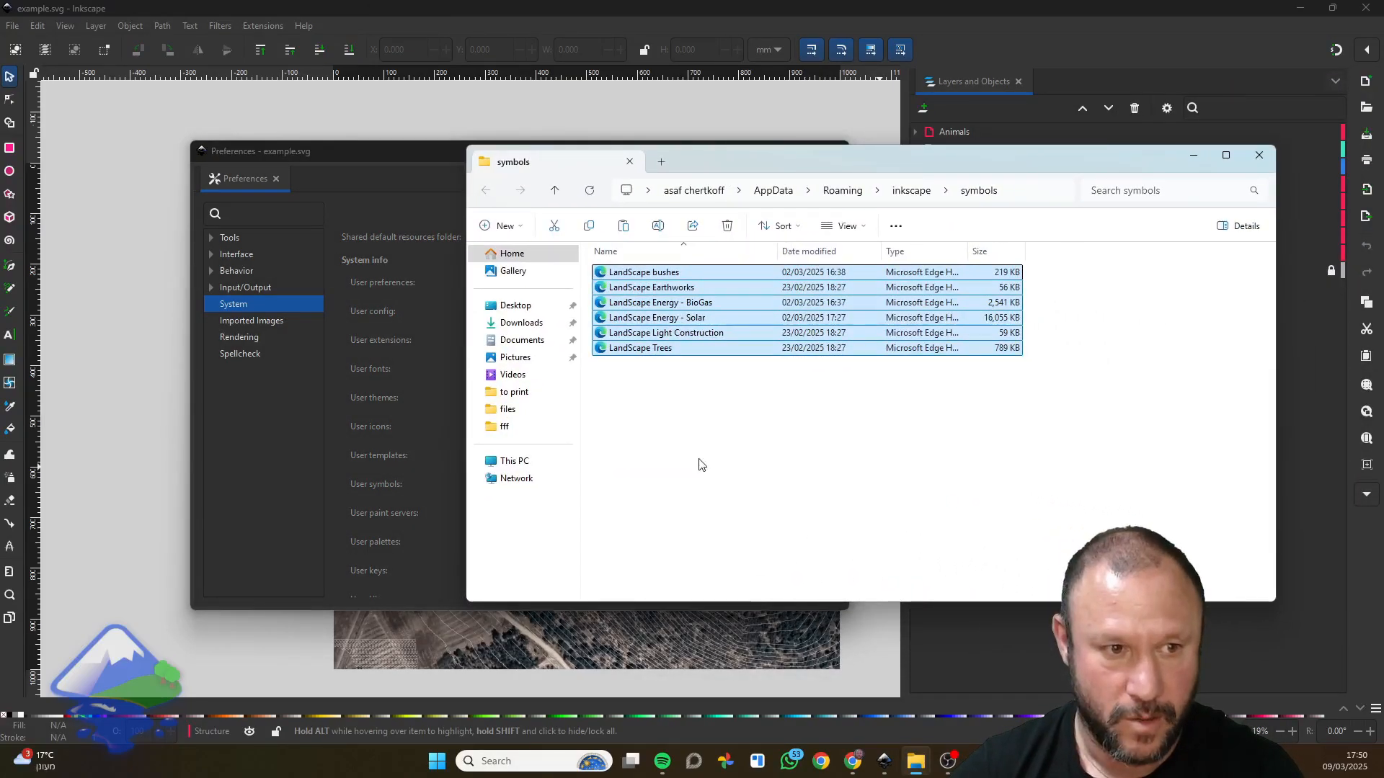
click(681, 370)
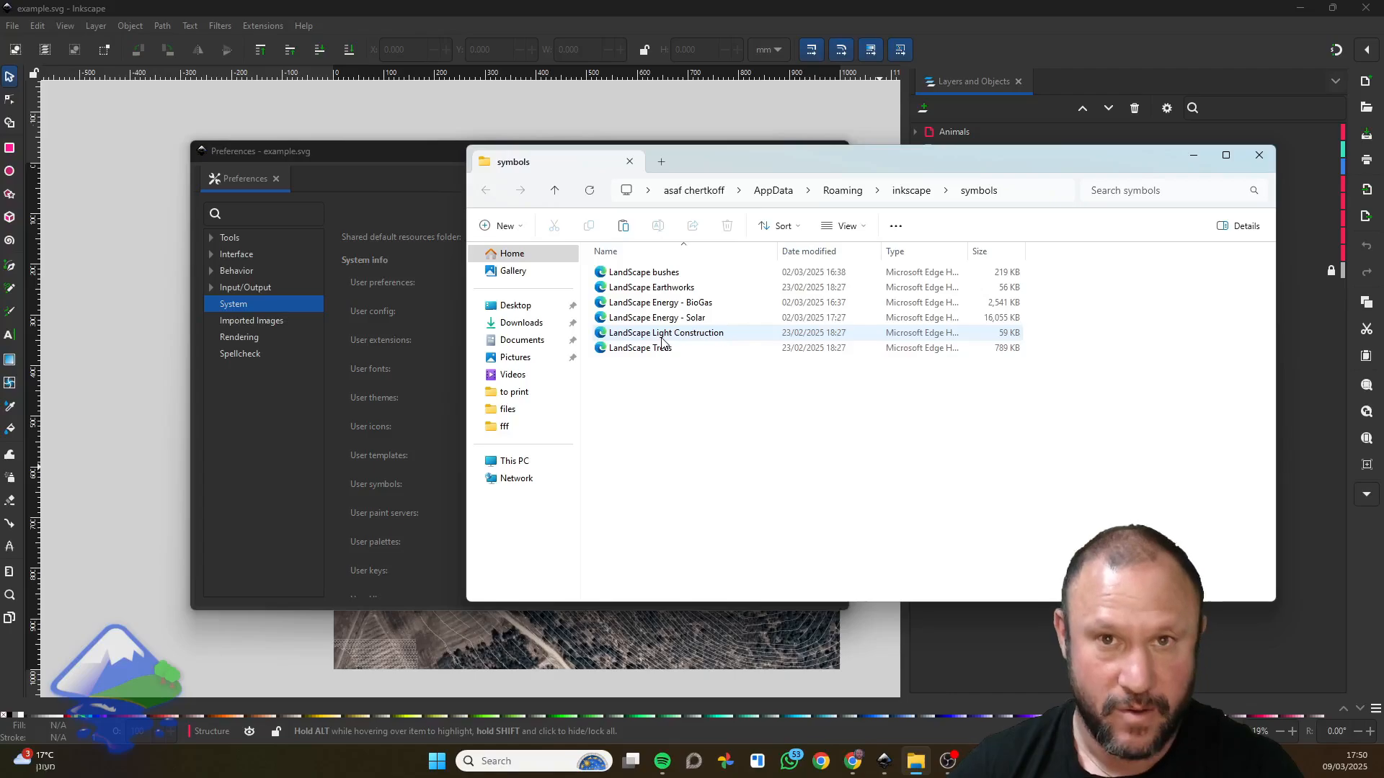
click(1259, 156)
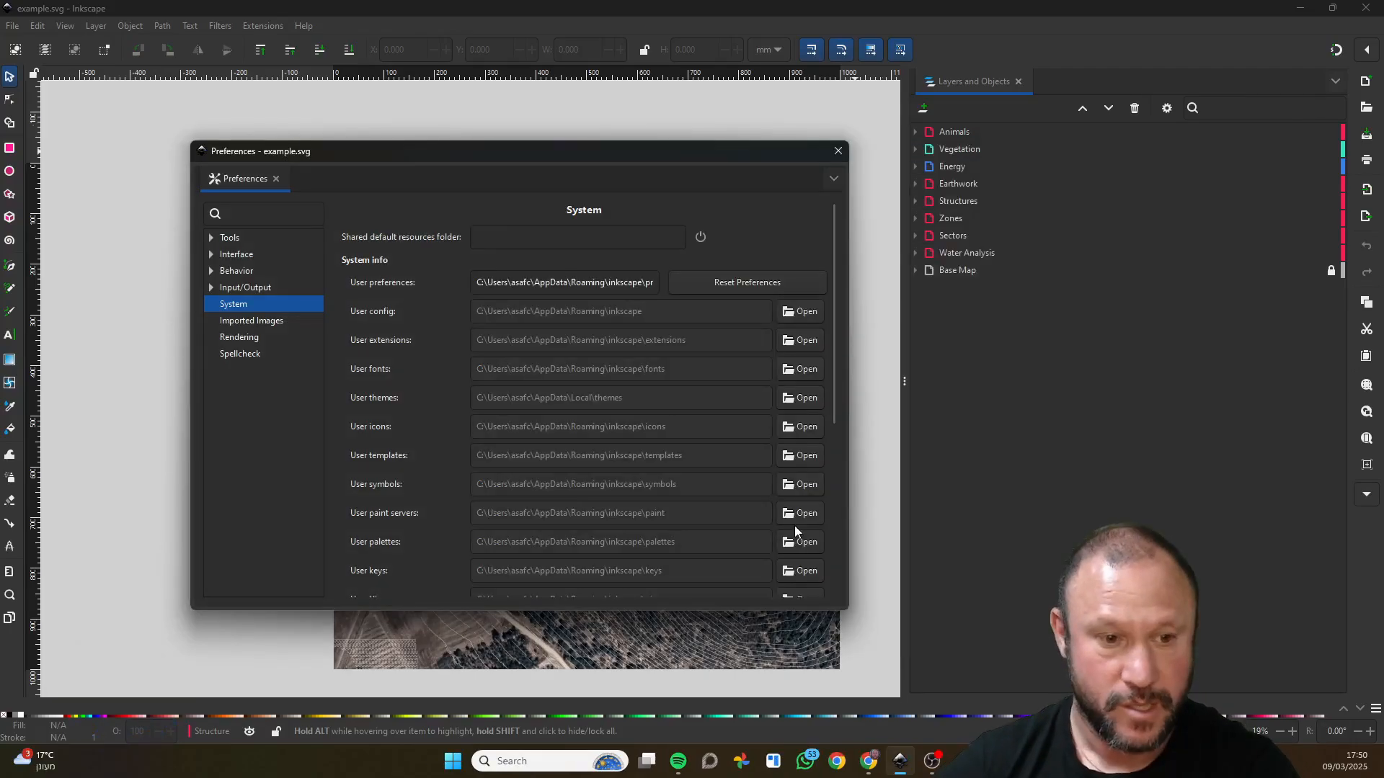
click(799, 486)
drag(920, 162, 840, 156)
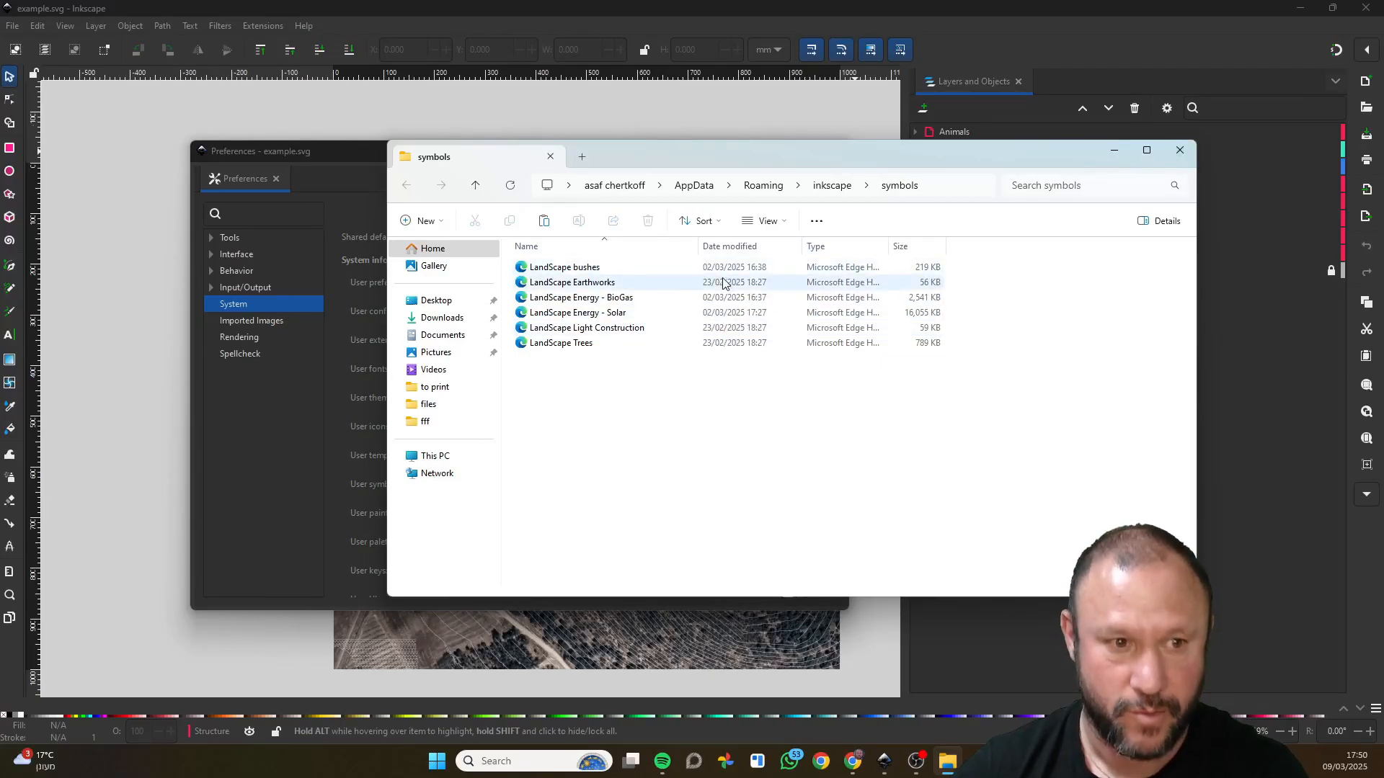
click(1180, 150)
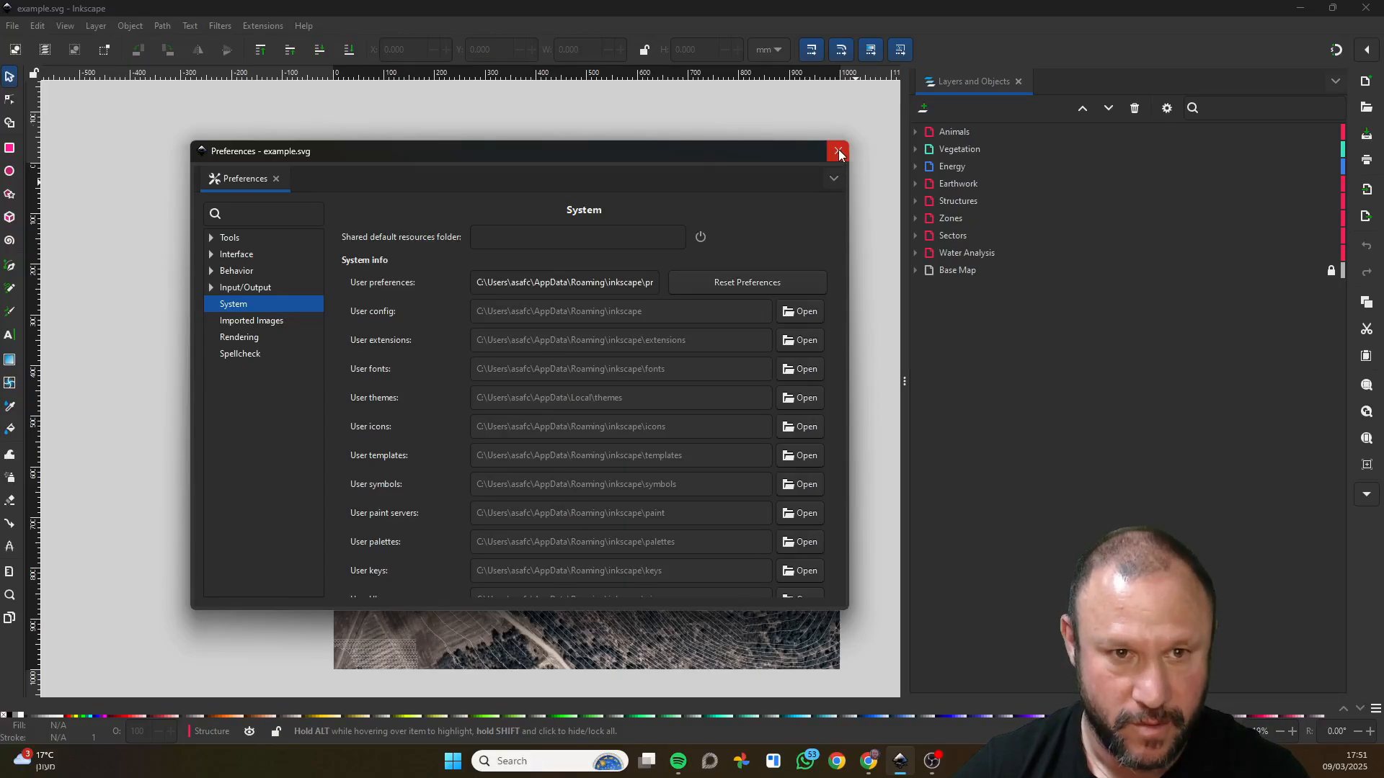
click(838, 152)
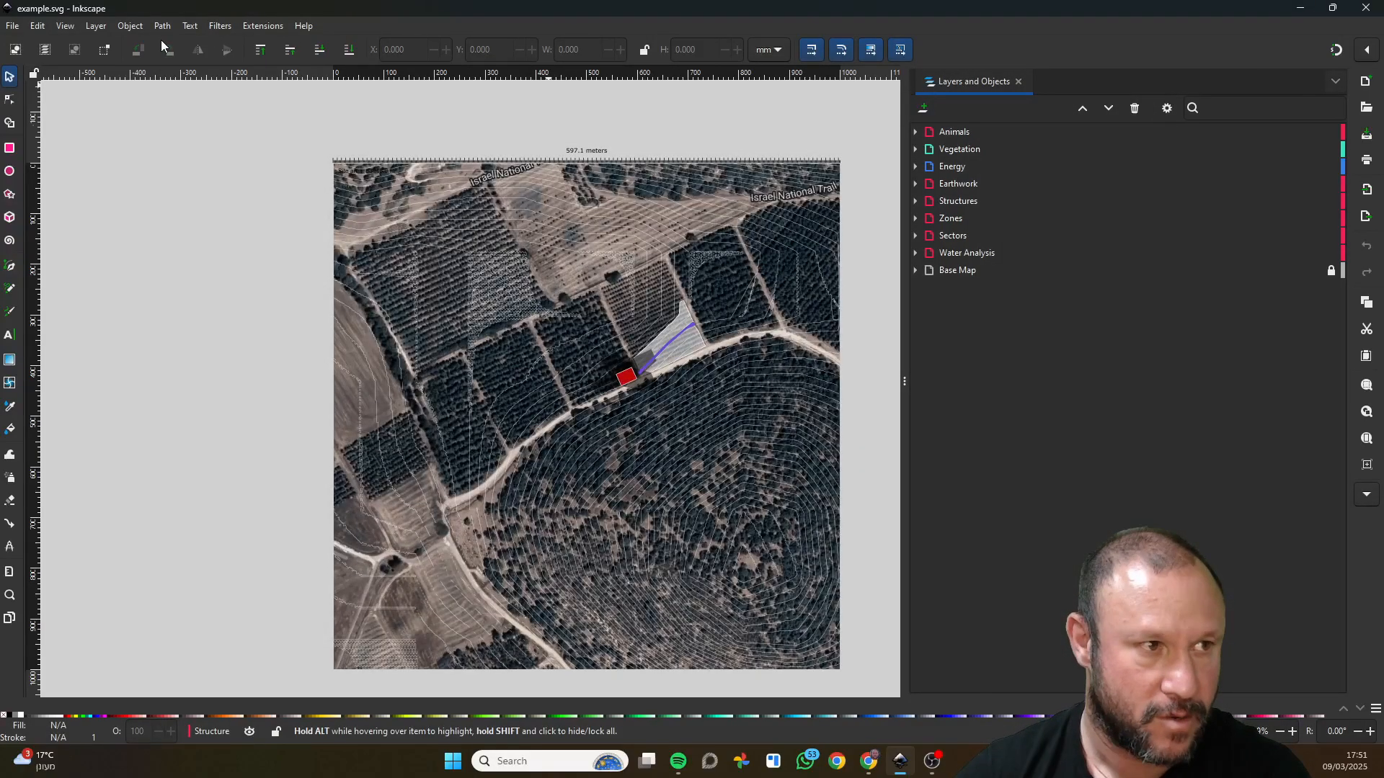
Open the Symbols dialog, choose all symbol sets, and filter the symbols by "LS".
click(129, 26)
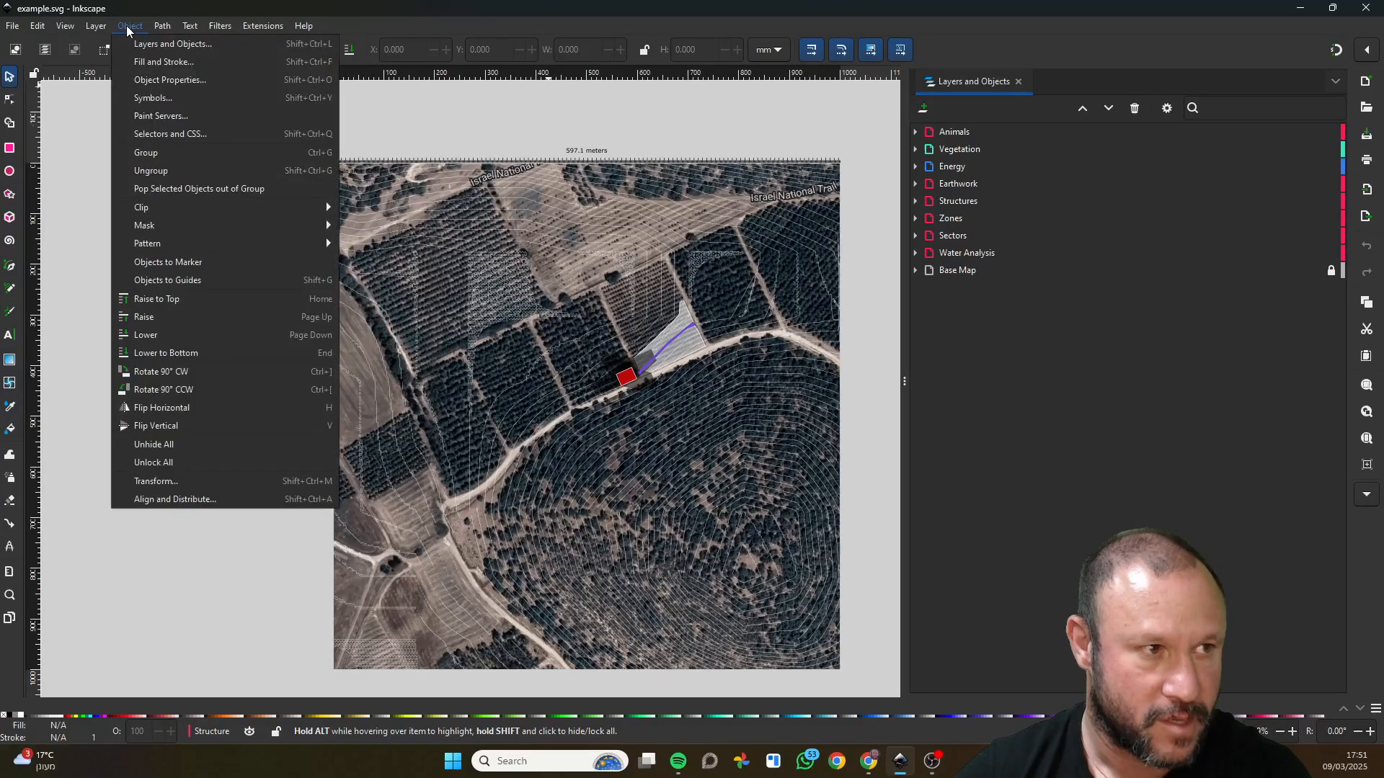
click(202, 101)
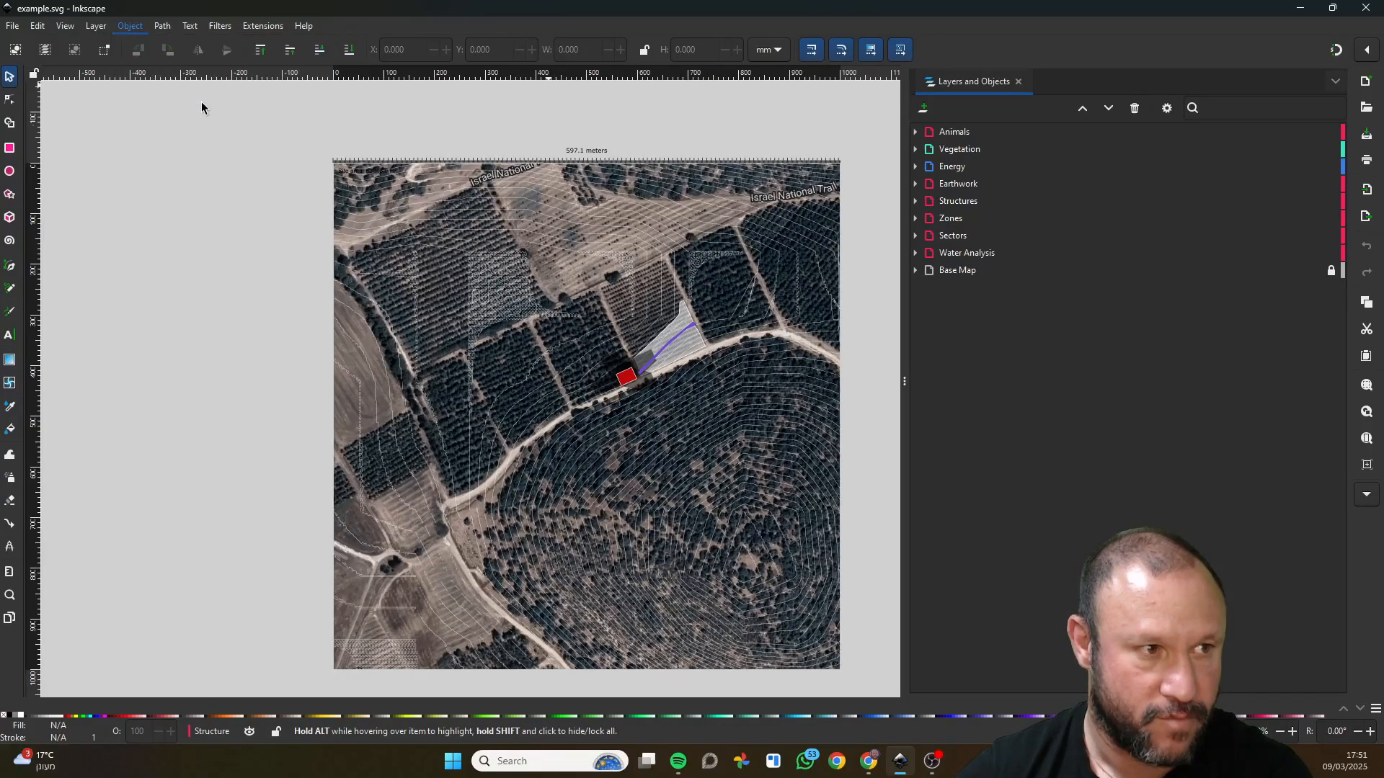
click(1012, 175)
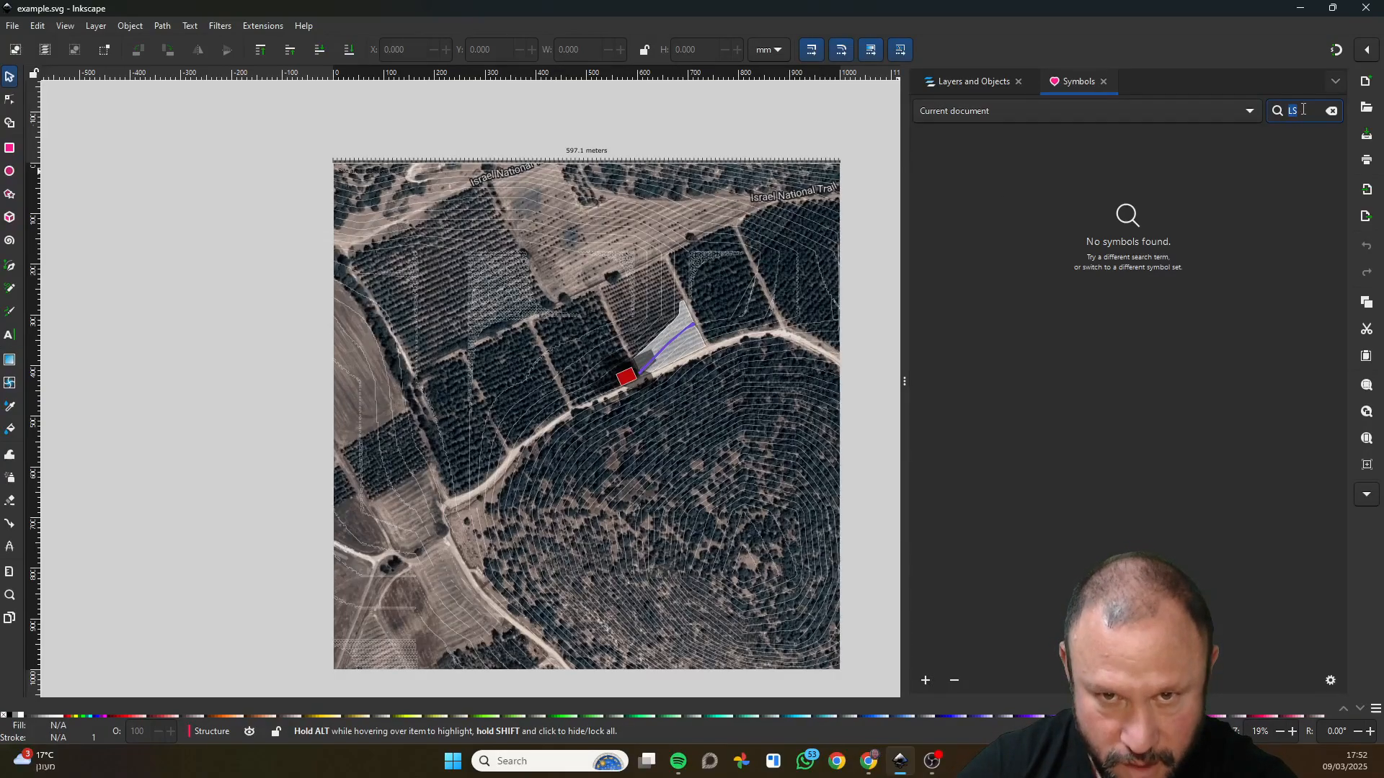
click(1175, 114)
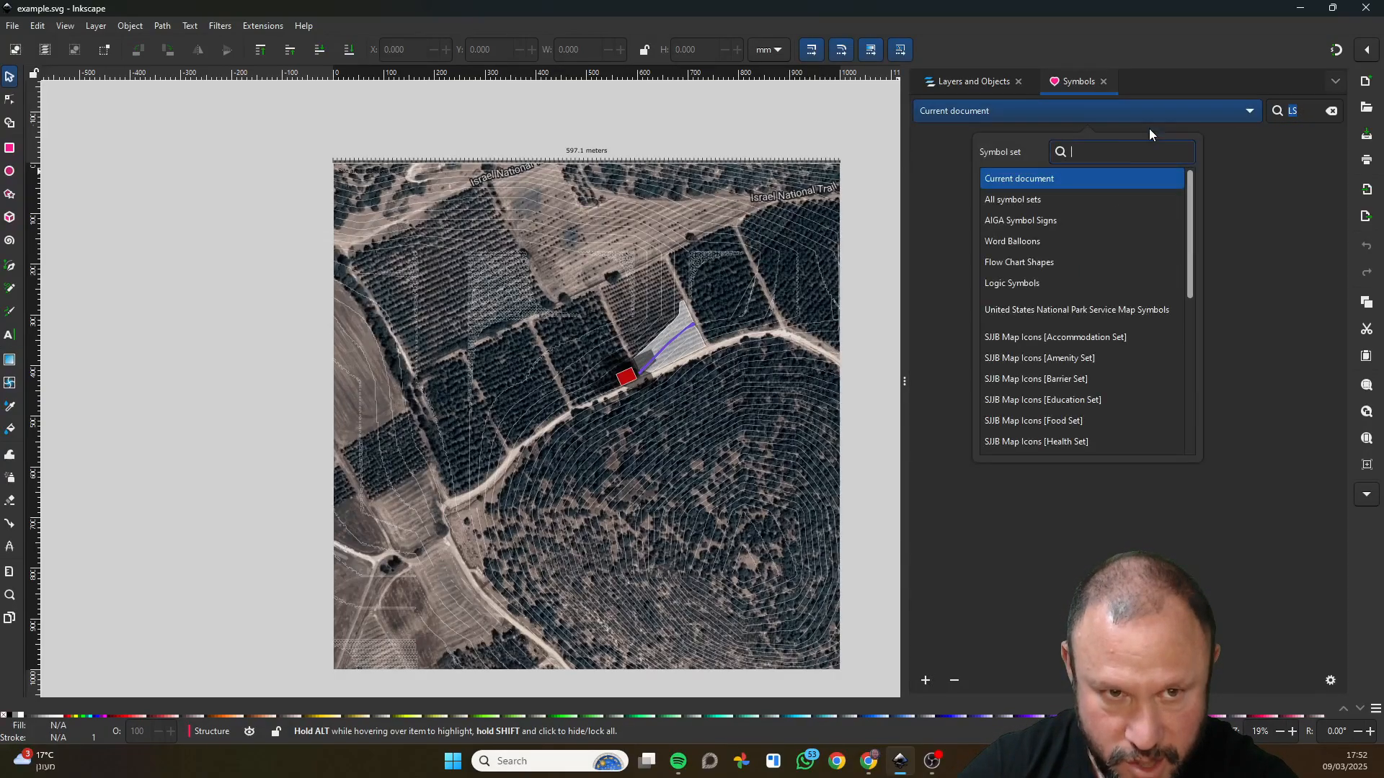
click(1029, 200)
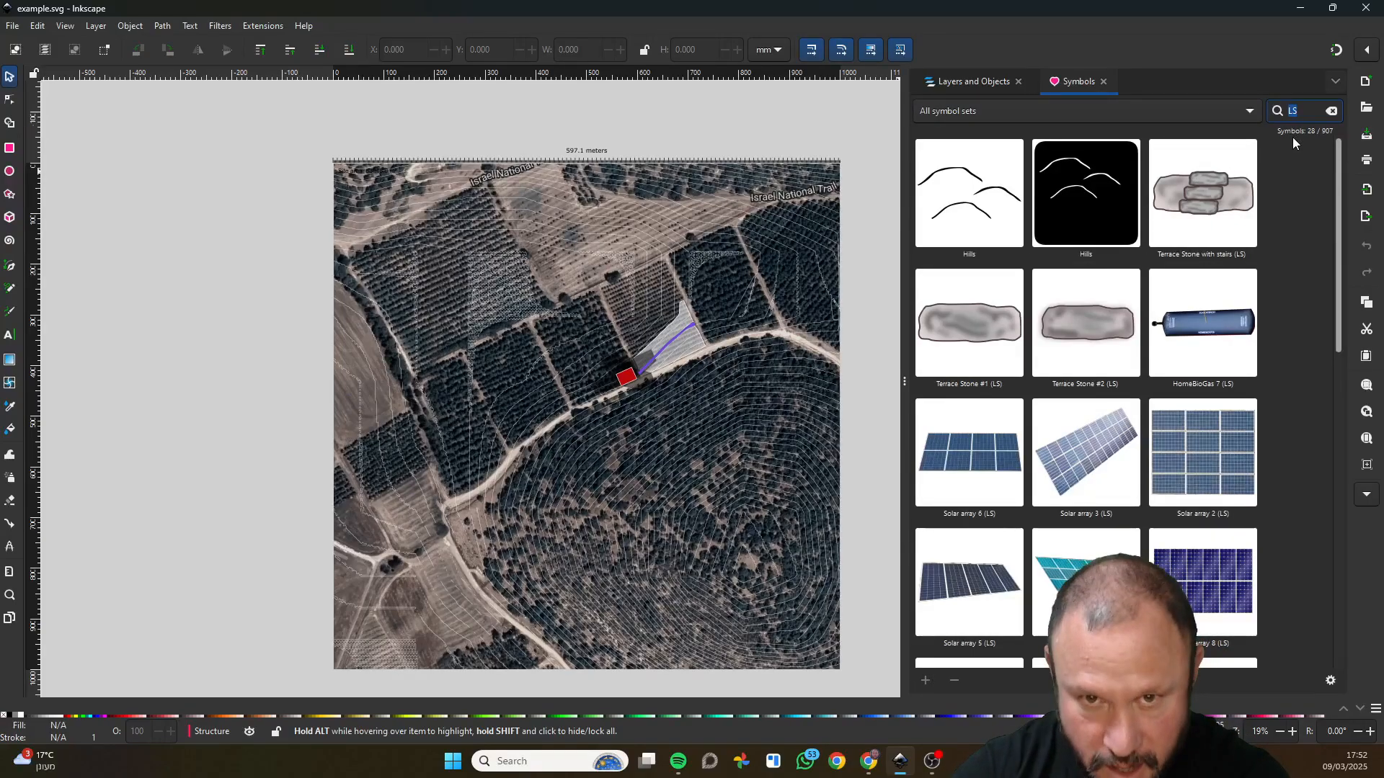
text(LS)
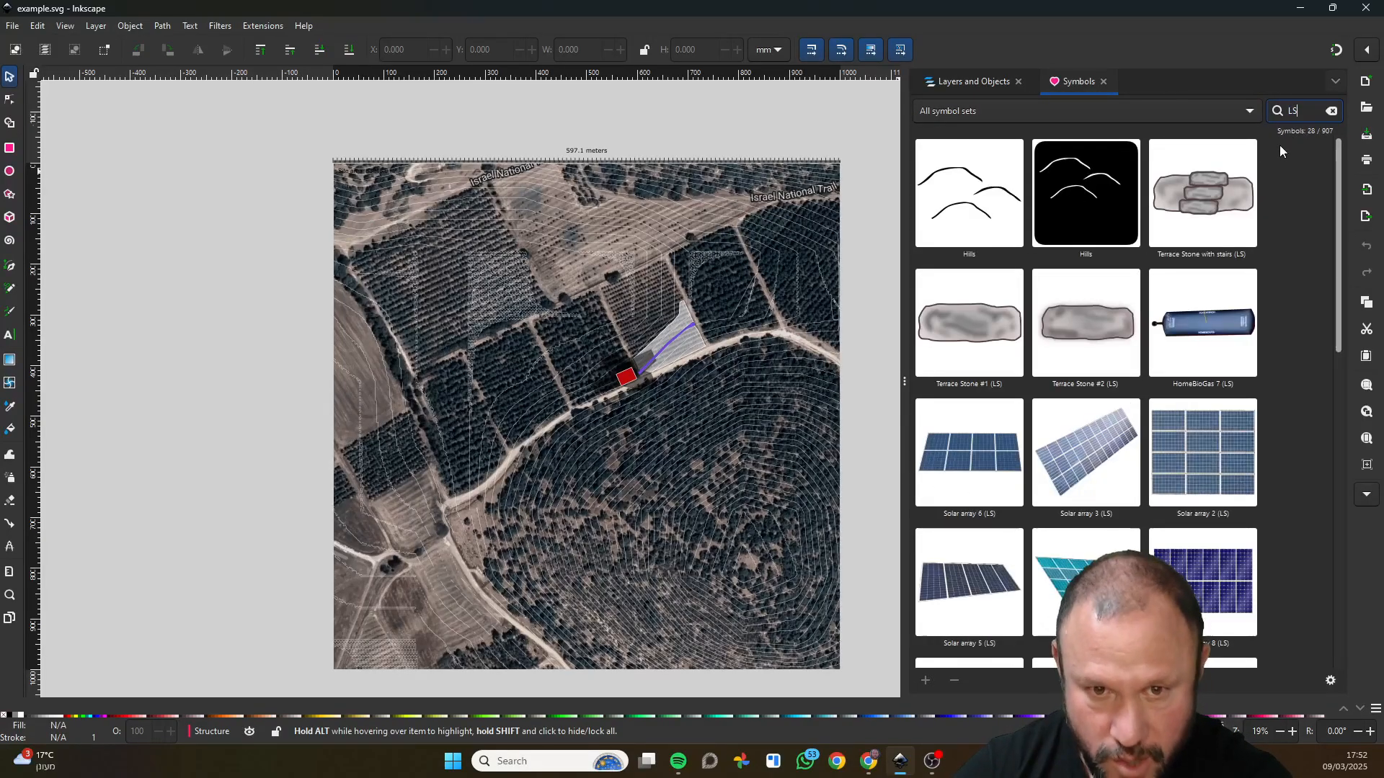
Examine the LS symbols, including terrace stones, solar arrays, outdoor furniture, trees and bushes.
scroll(1128, 310, down, 4)
scroll(1129, 310, down, 6)
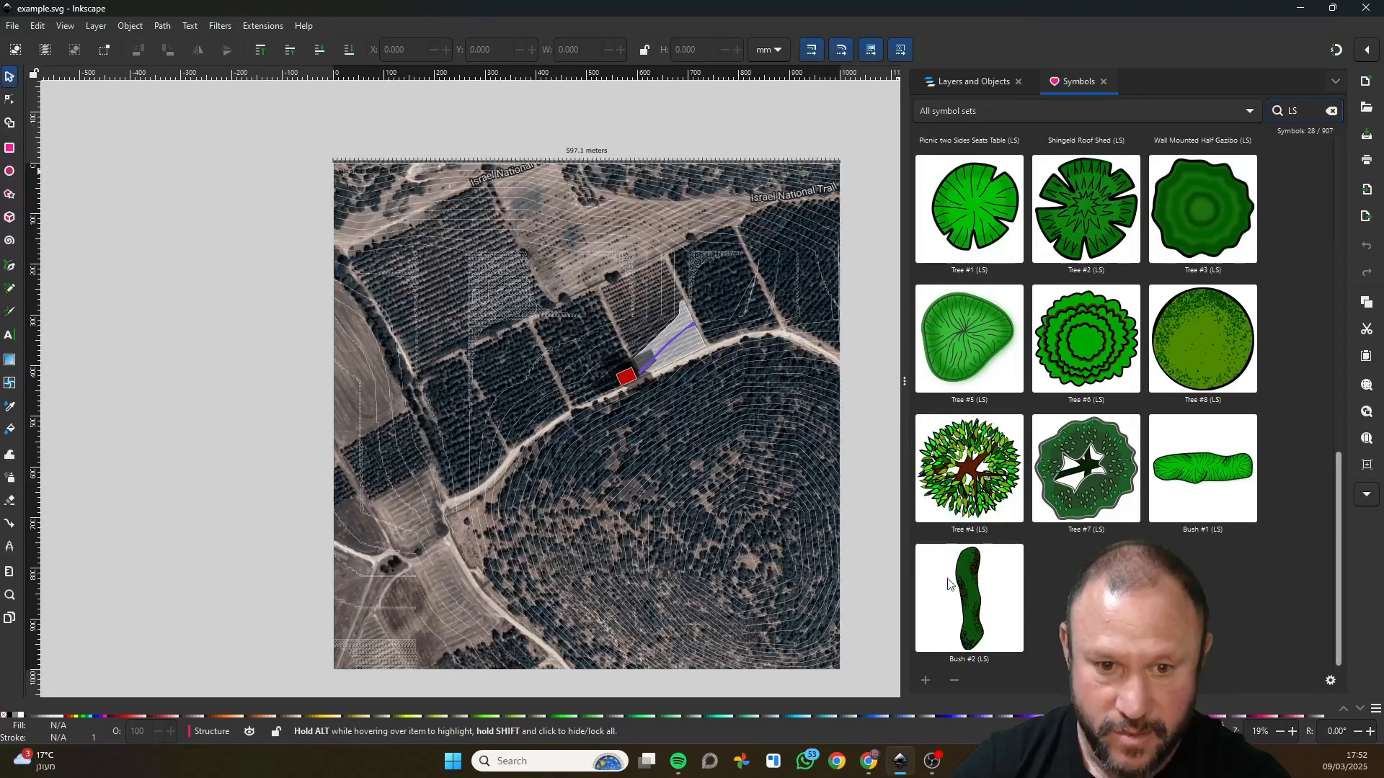
scroll(1006, 439, up, 5)
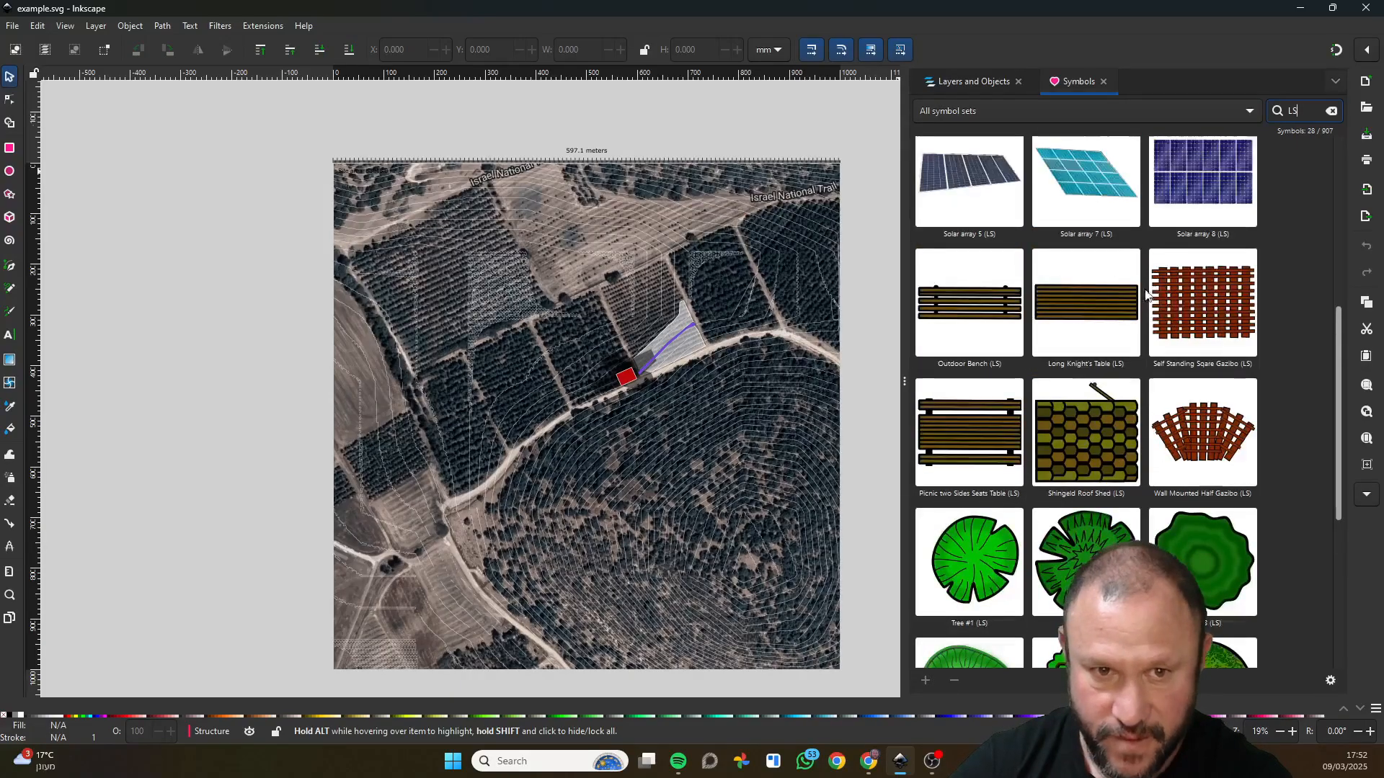
scroll(995, 274, up, 4)
scroll(989, 270, up, 1)
scroll(1124, 426, down, 2)
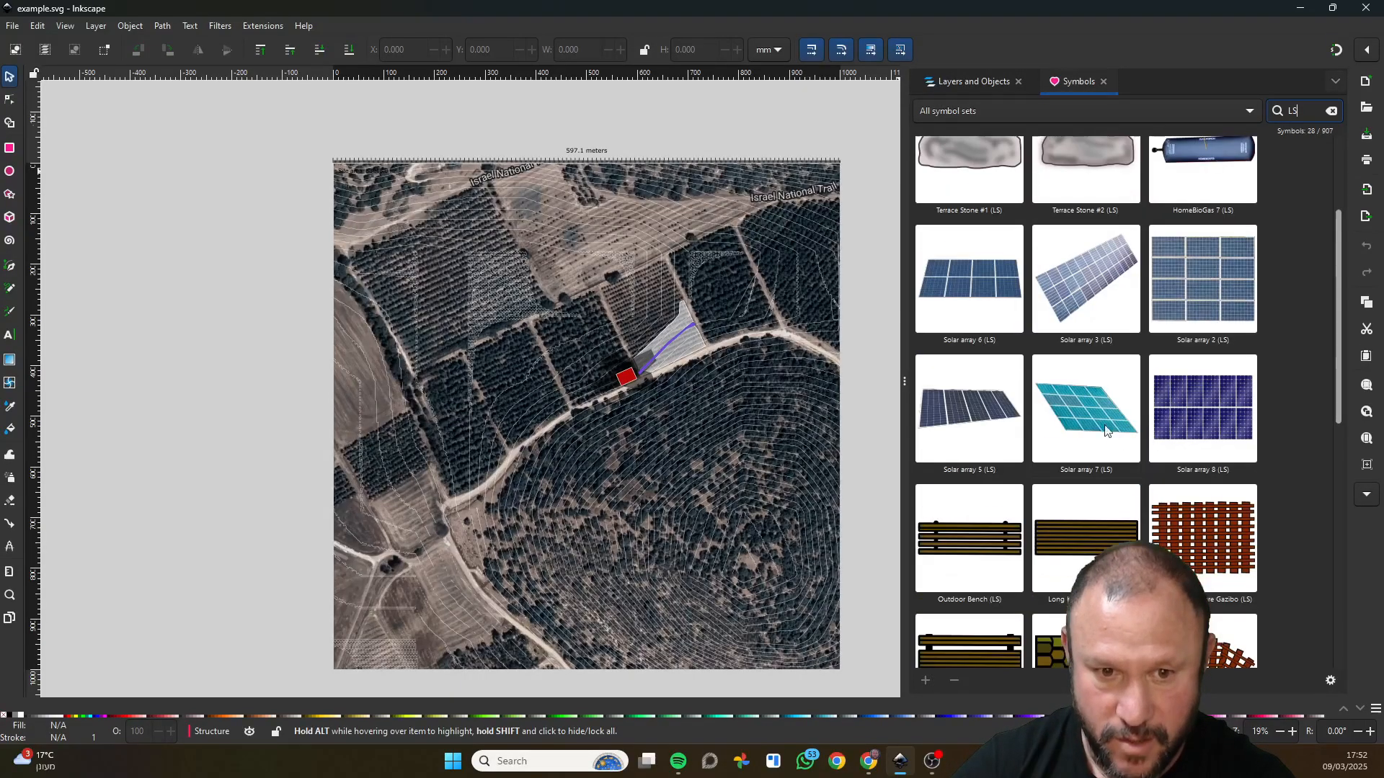
scroll(1075, 391, up, 2)
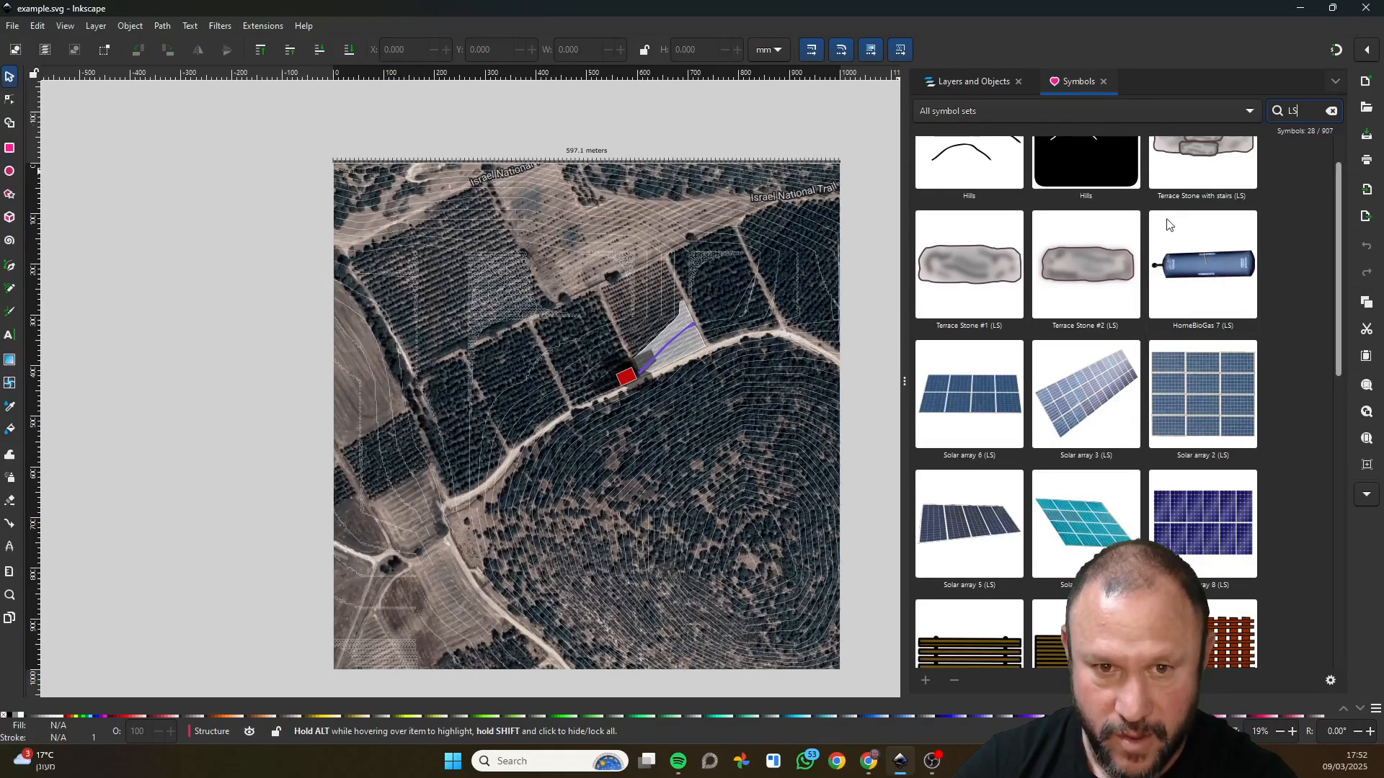
scroll(1216, 294, up, 1)
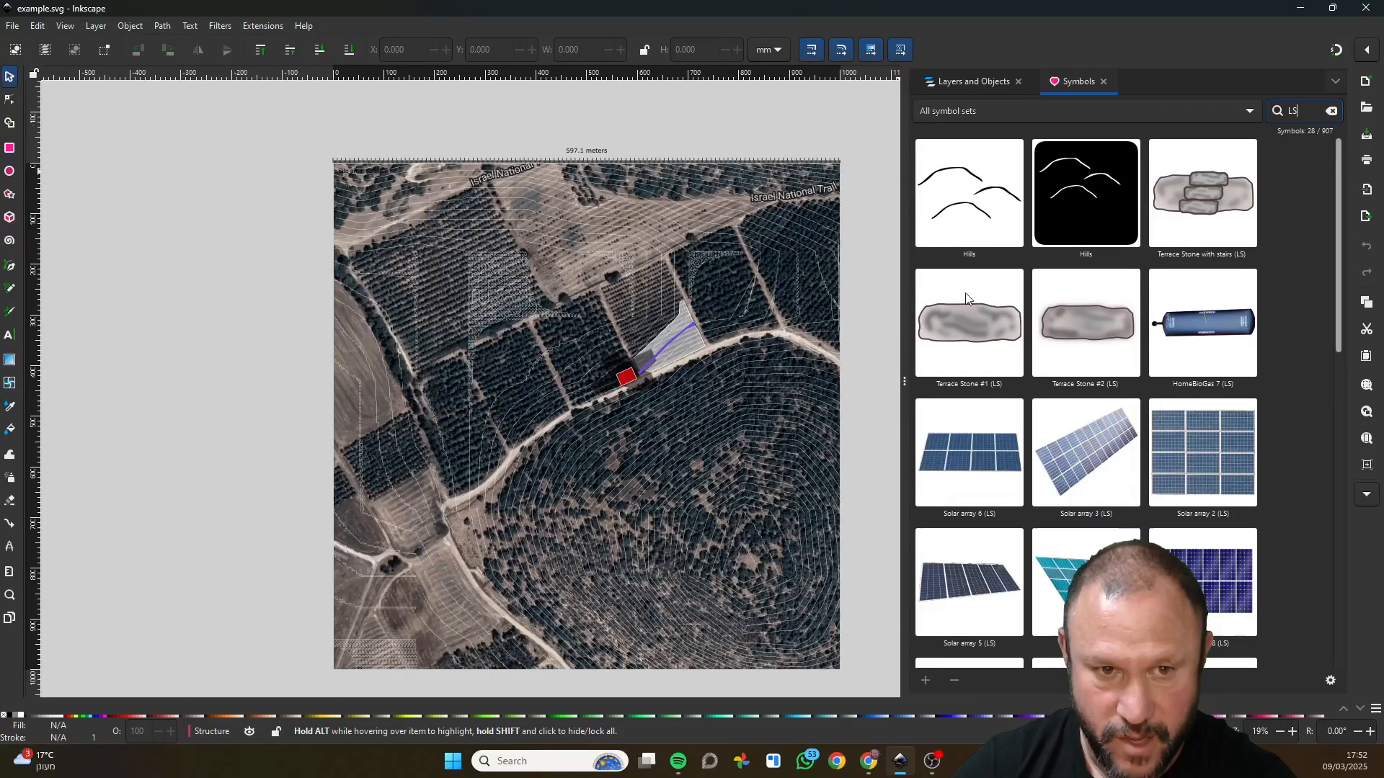
scroll(967, 281, down, 7)
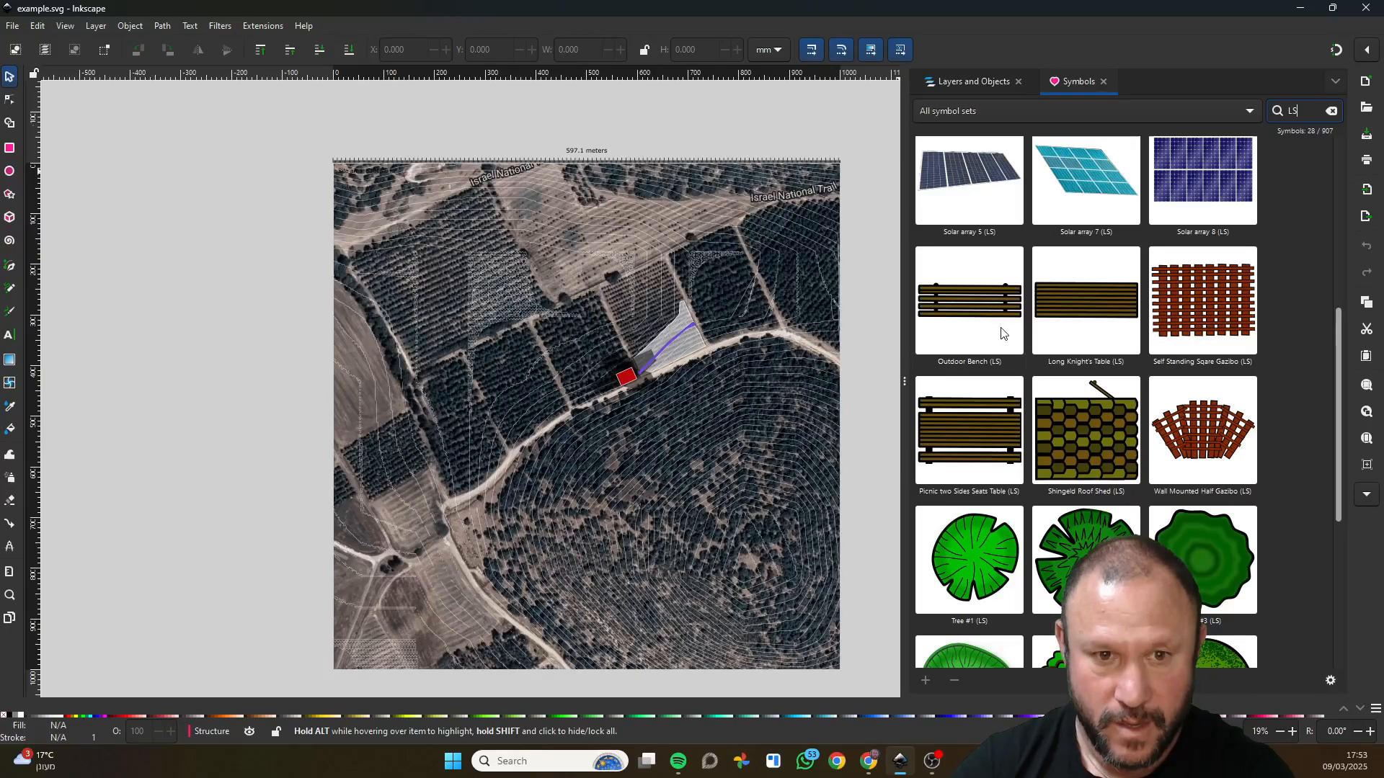
Place the Solar array 6 (LS) symbol on the fields in the upper-left part of the map.
scroll(1005, 328, up, 4)
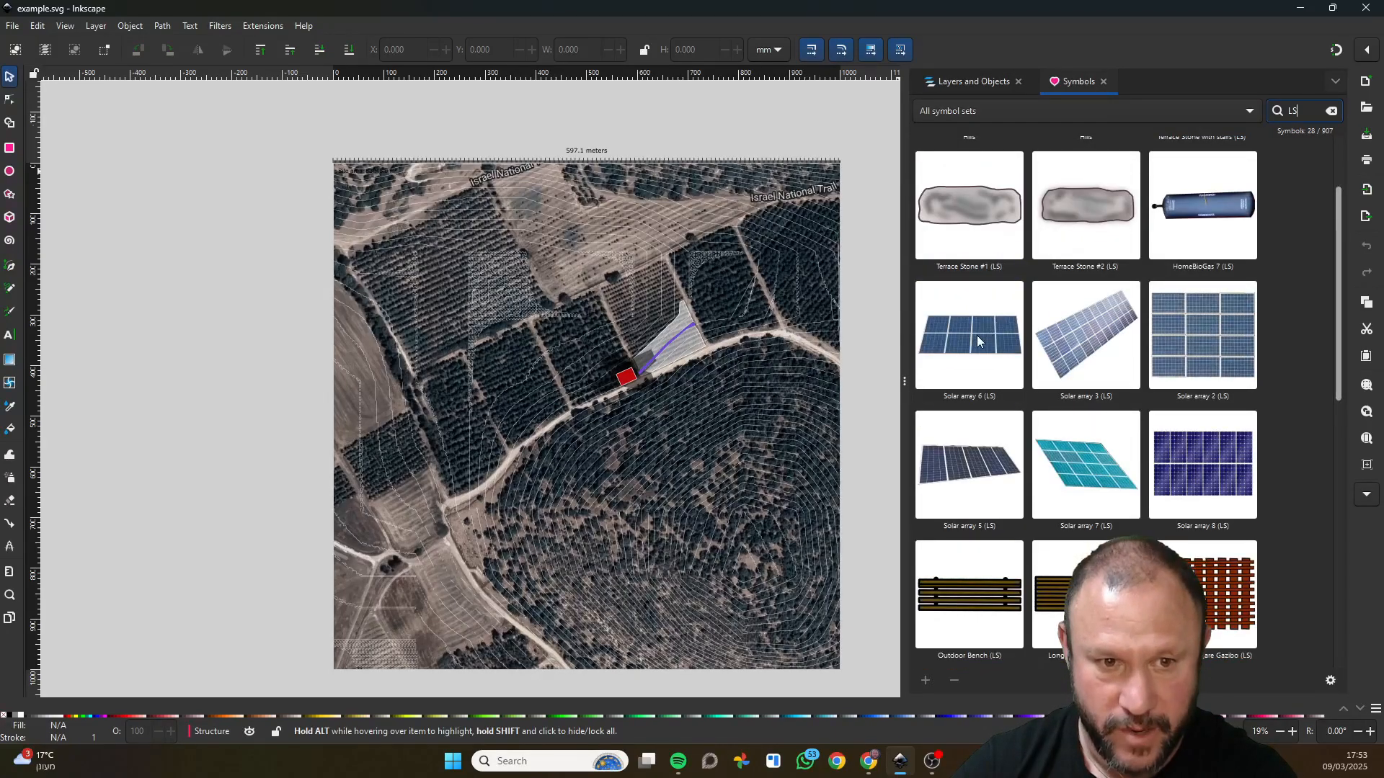
click(976, 335)
drag(997, 340, 335, 184)
scroll(599, 300, up, 3)
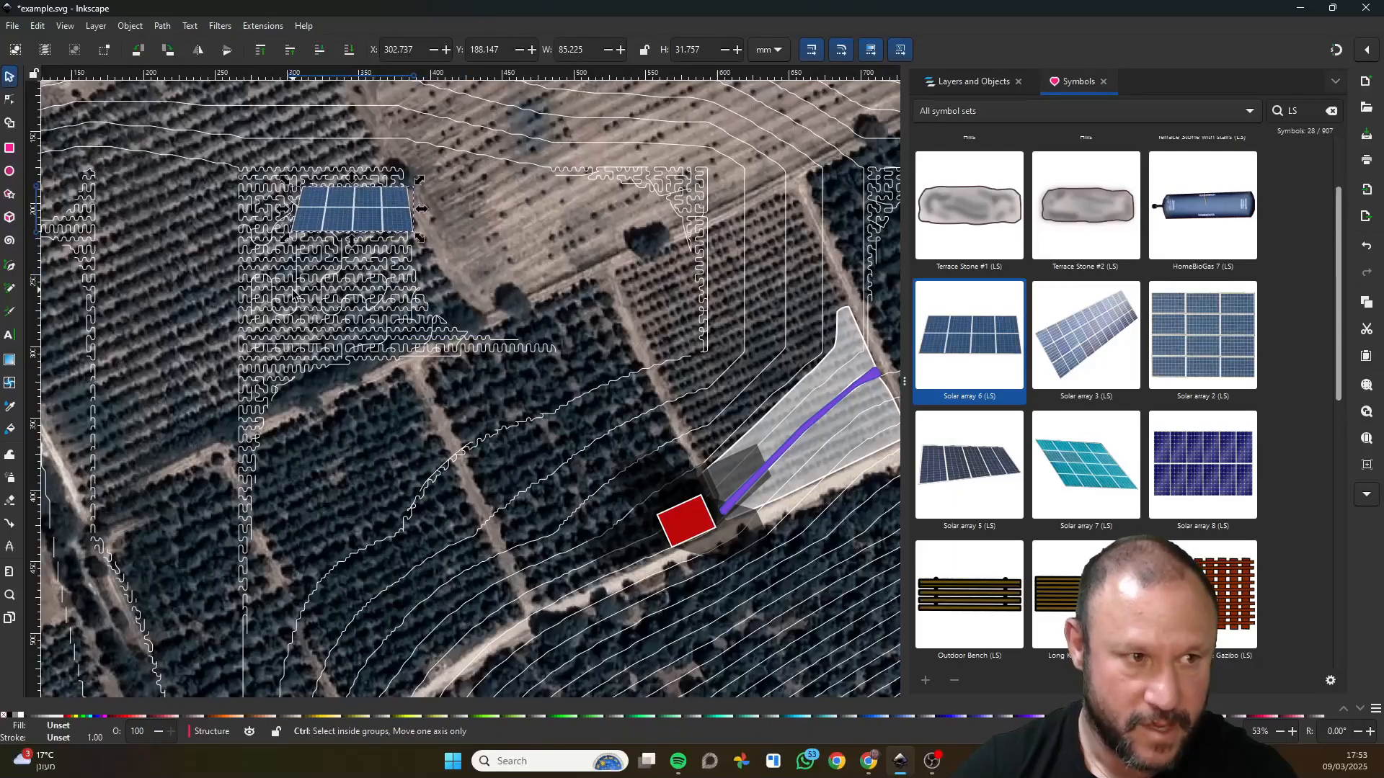
Move the solar array to the start of the map's scale ruler and scale it proportionally to about 8 mm wide.
scroll(335, 184, down, 3)
drag(496, 341, 279, 185)
scroll(279, 185, up, 8)
scroll(281, 201, down, 2)
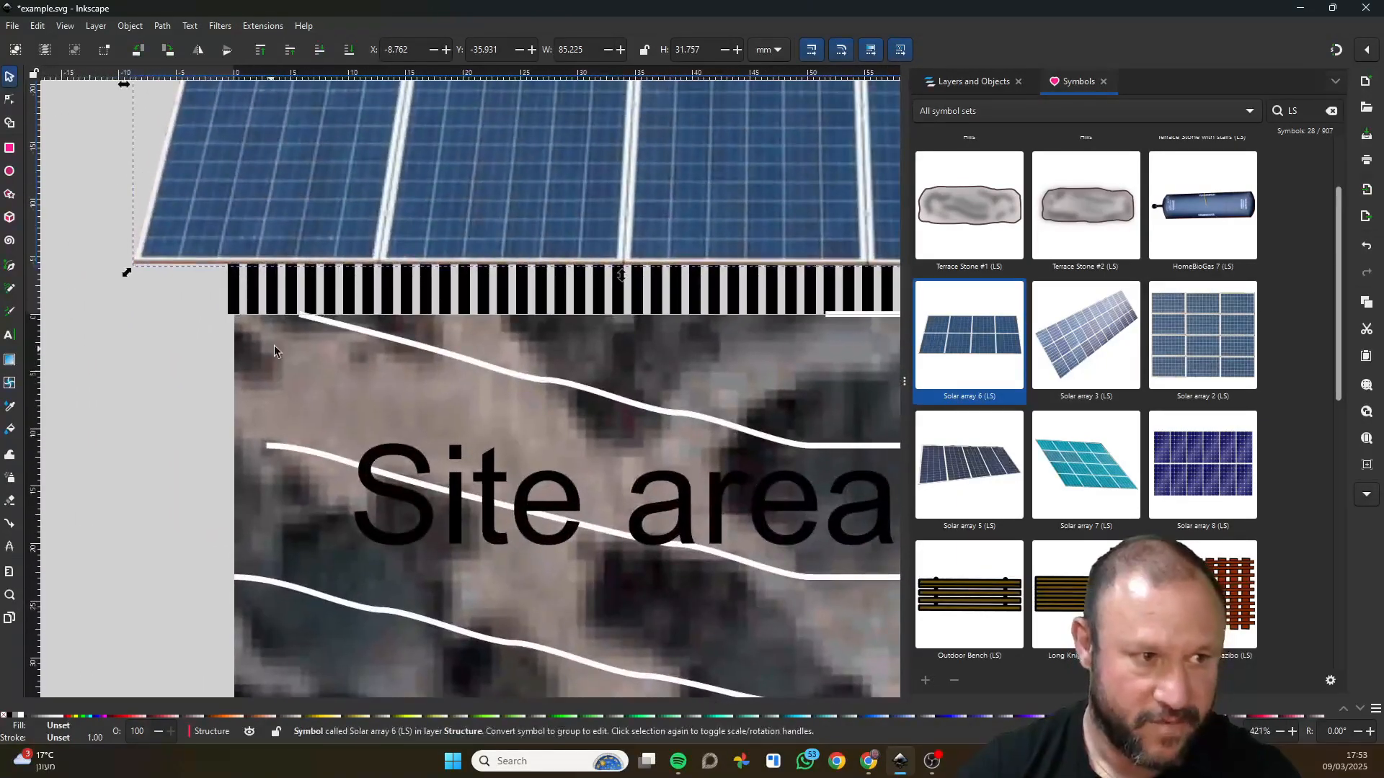
drag(370, 255, 421, 276)
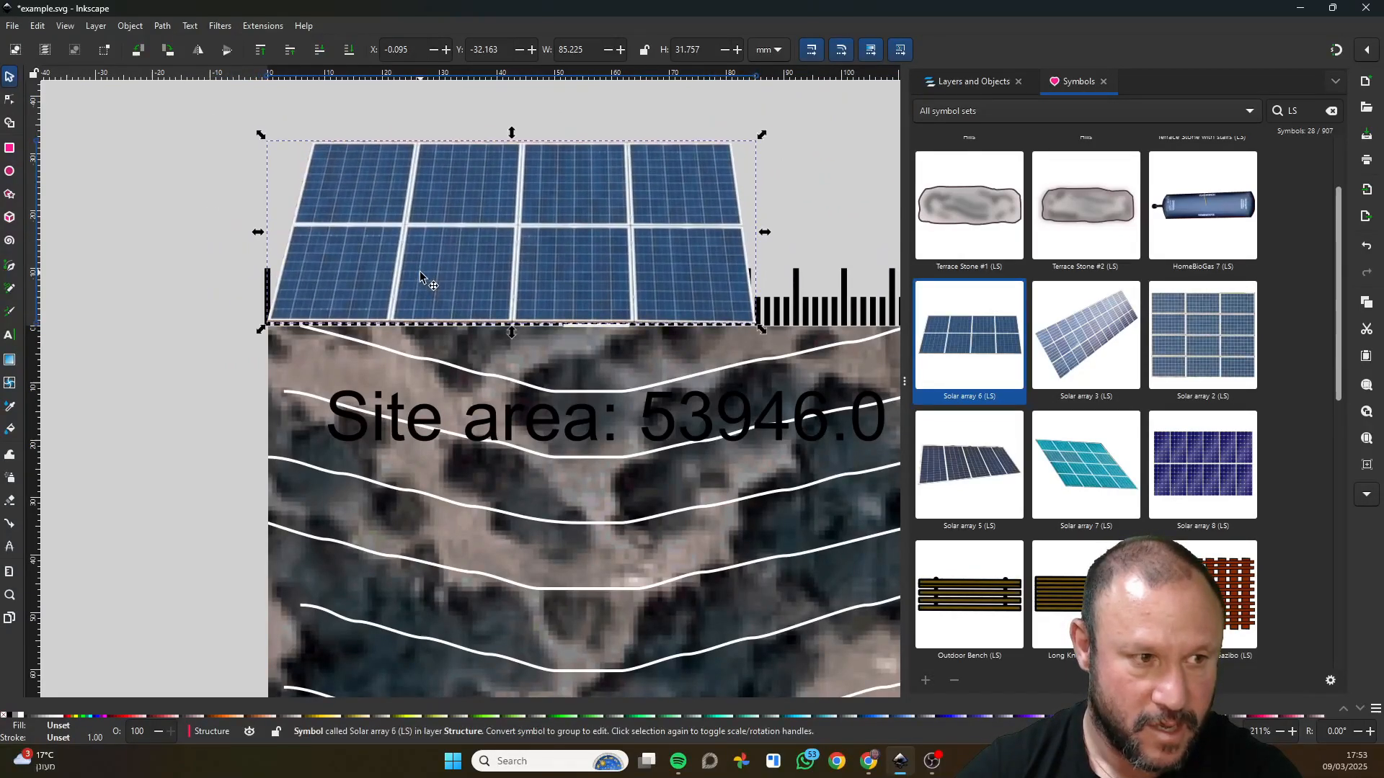
drag(761, 135, 317, 289)
ctrl+scroll(274, 317, up, 4)
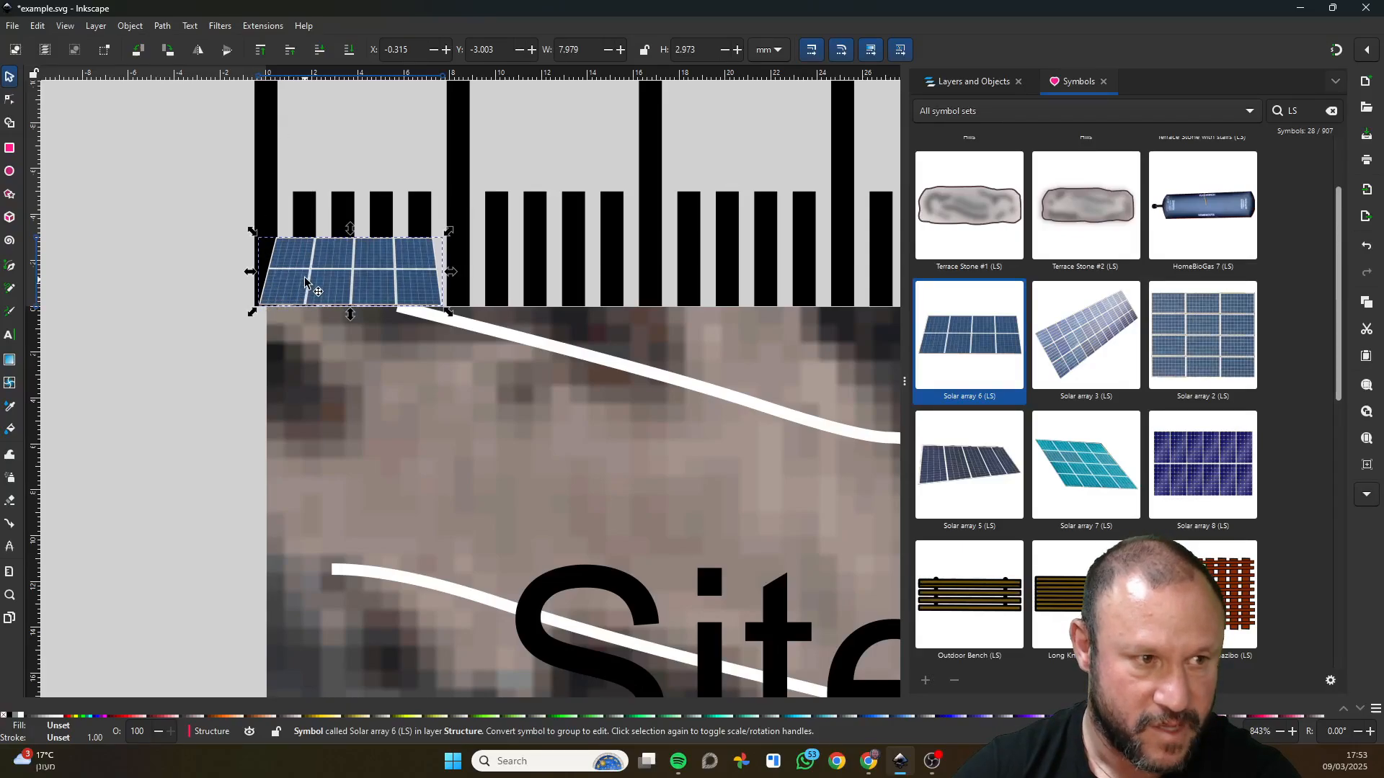
Cut the scaled solar array from the ruler and paste it onto the red building.
ctrl+scroll(332, 272, down, 2)
key(Delete)
ctrl+scroll(397, 297, down, 4)
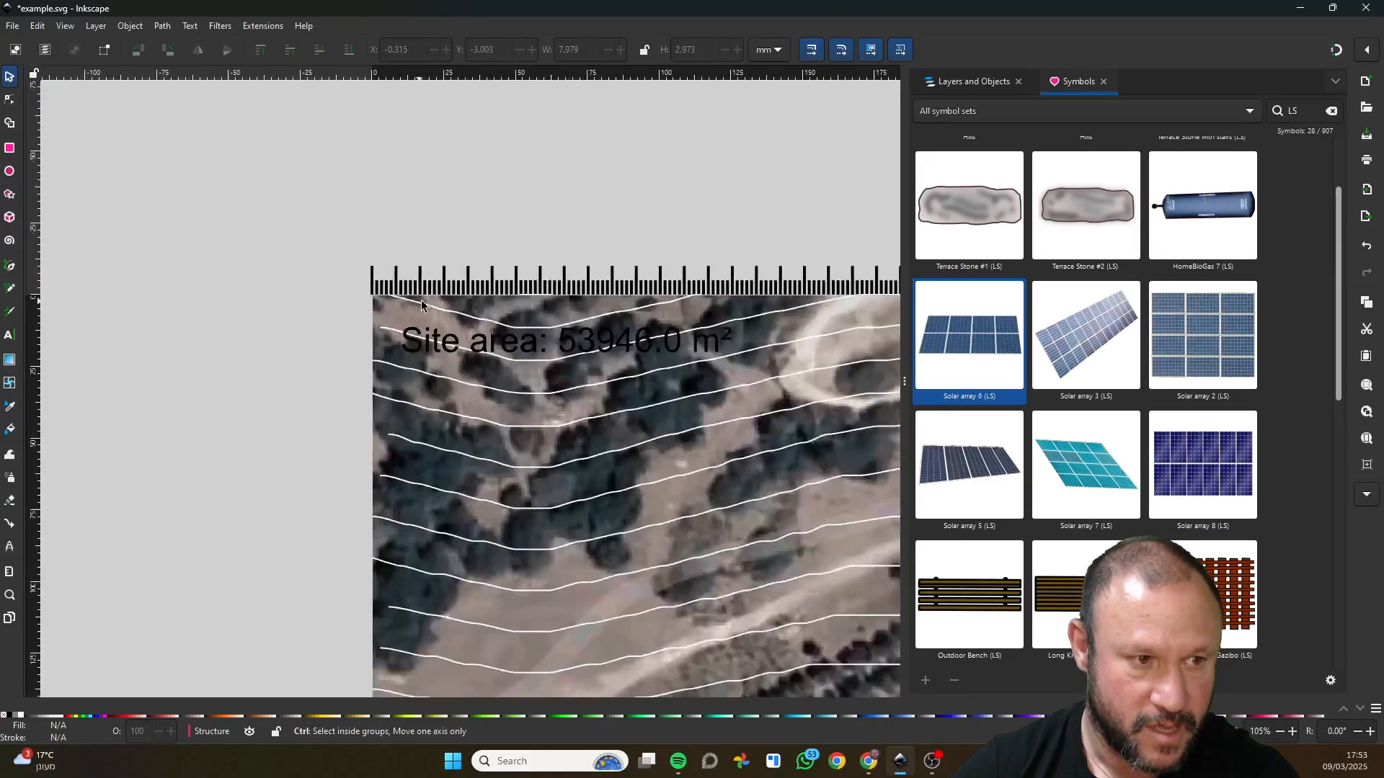
ctrl+scroll(425, 299, down, 2)
drag(652, 441, 437, 182)
drag(723, 379, 409, 13)
drag(656, 279, 578, 283)
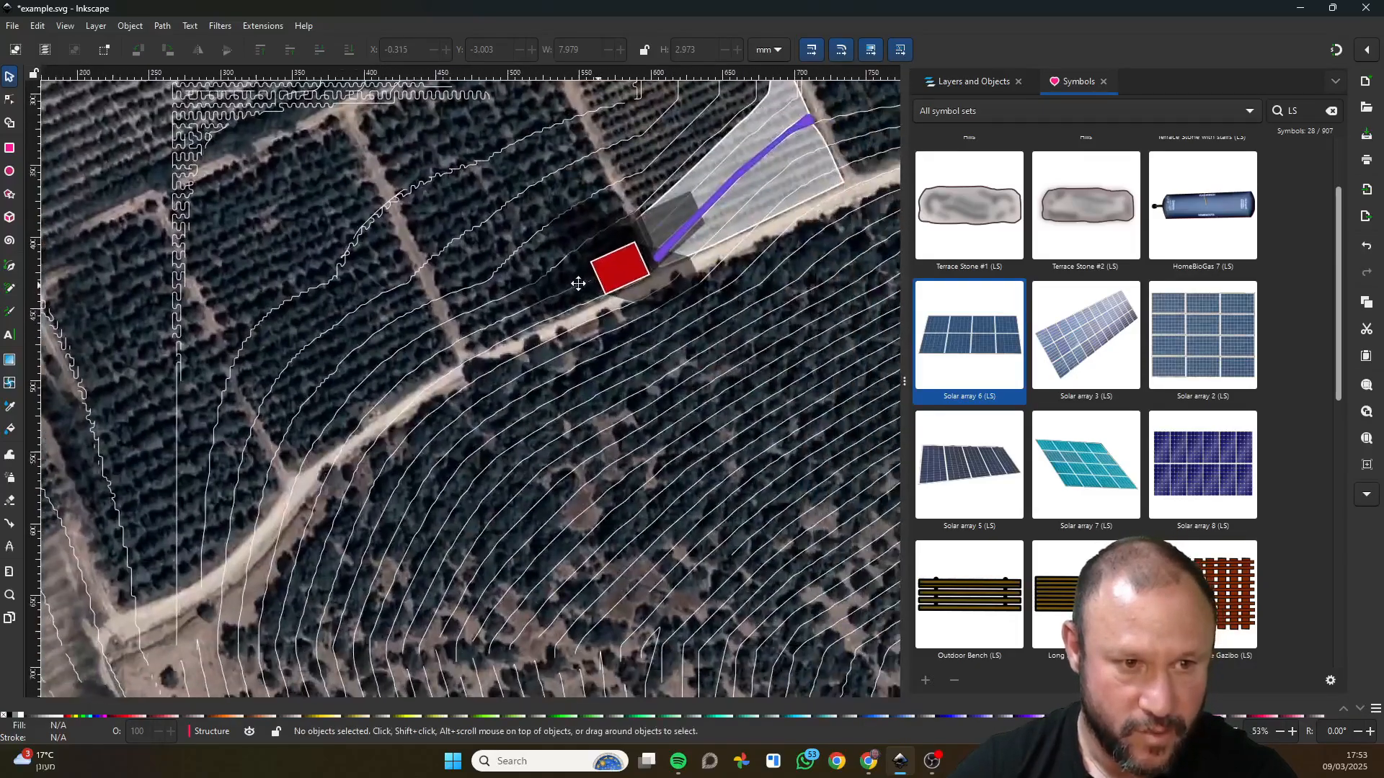
ctrl+scroll(578, 283, up, 5)
key(ctrl+v)
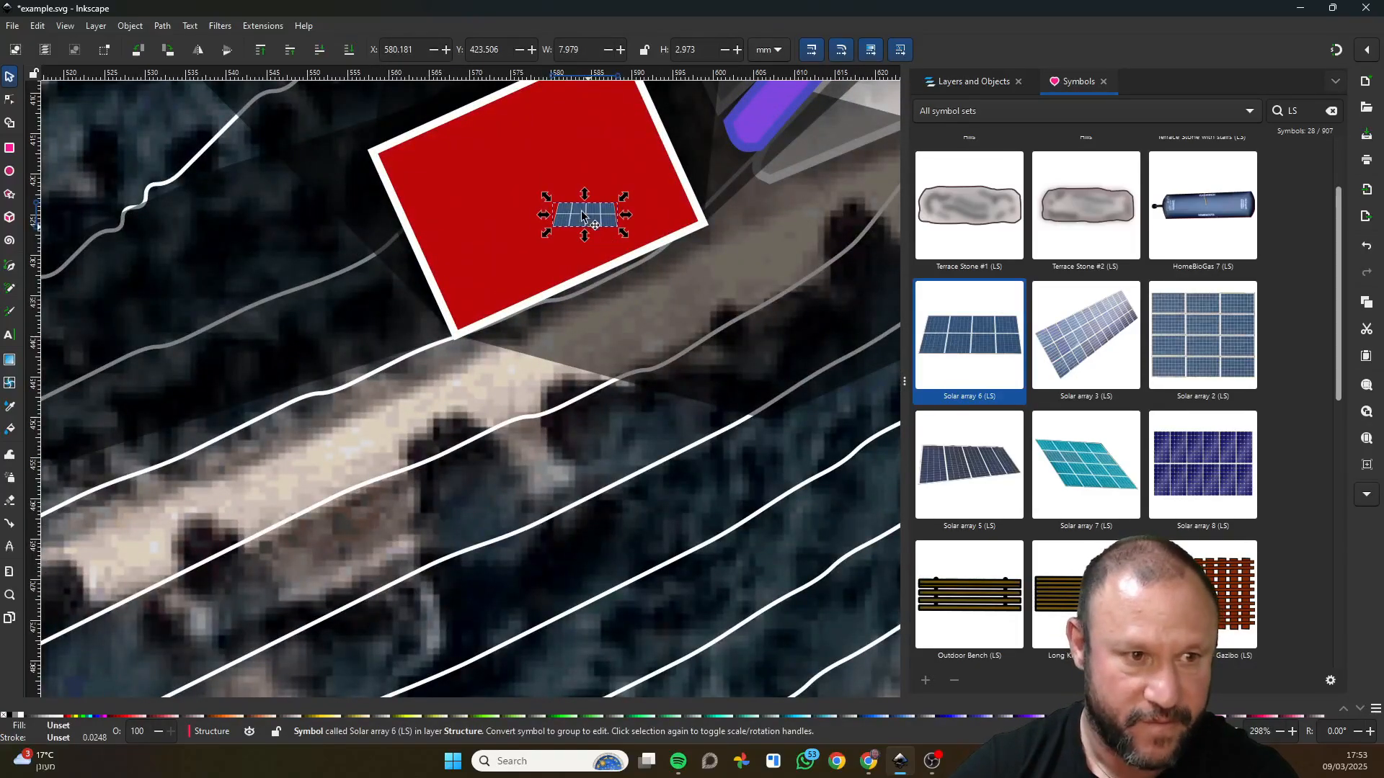
Rotate the solar array parallel to the red building's slanted lower edge and move it into the building's lower-left corner.
click(583, 217)
drag(547, 196, 547, 218)
drag(559, 229, 472, 301)
right_click(472, 301)
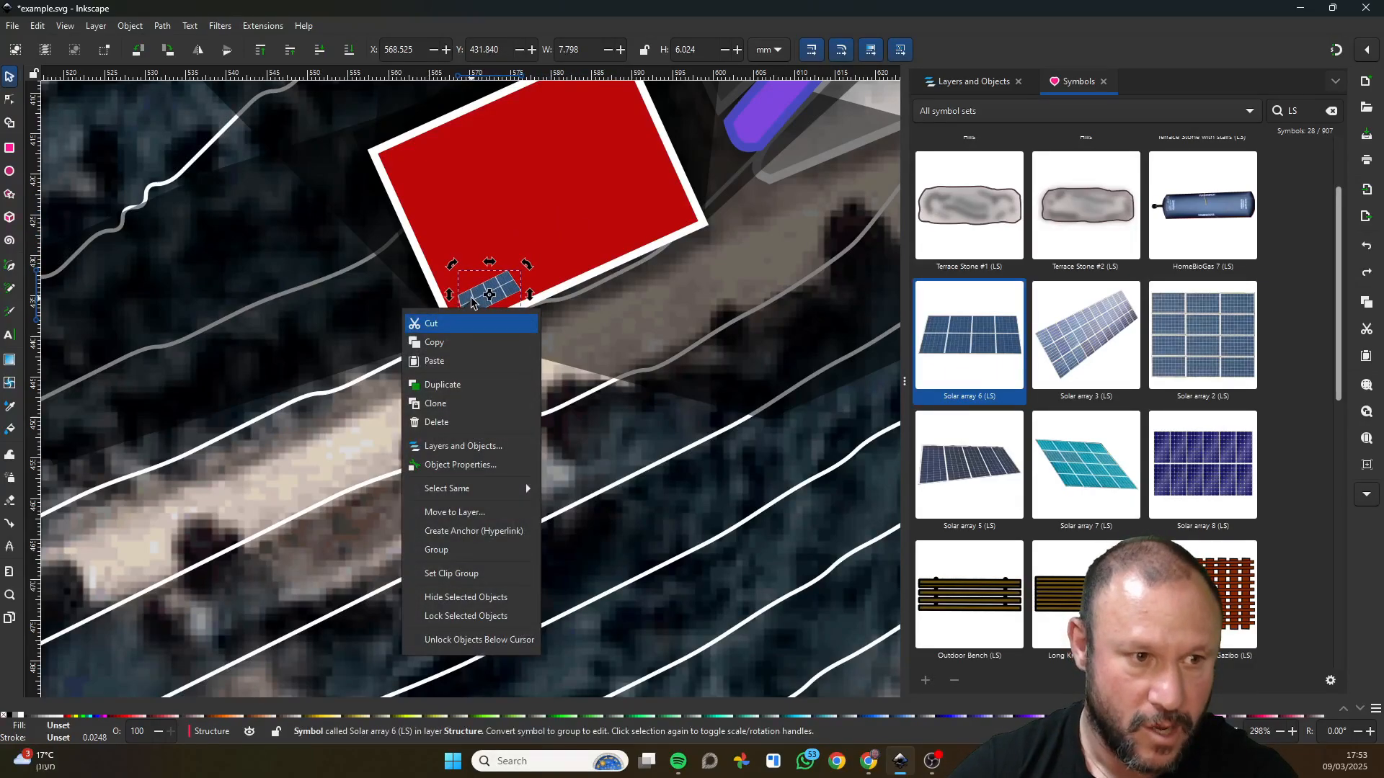
click(519, 263)
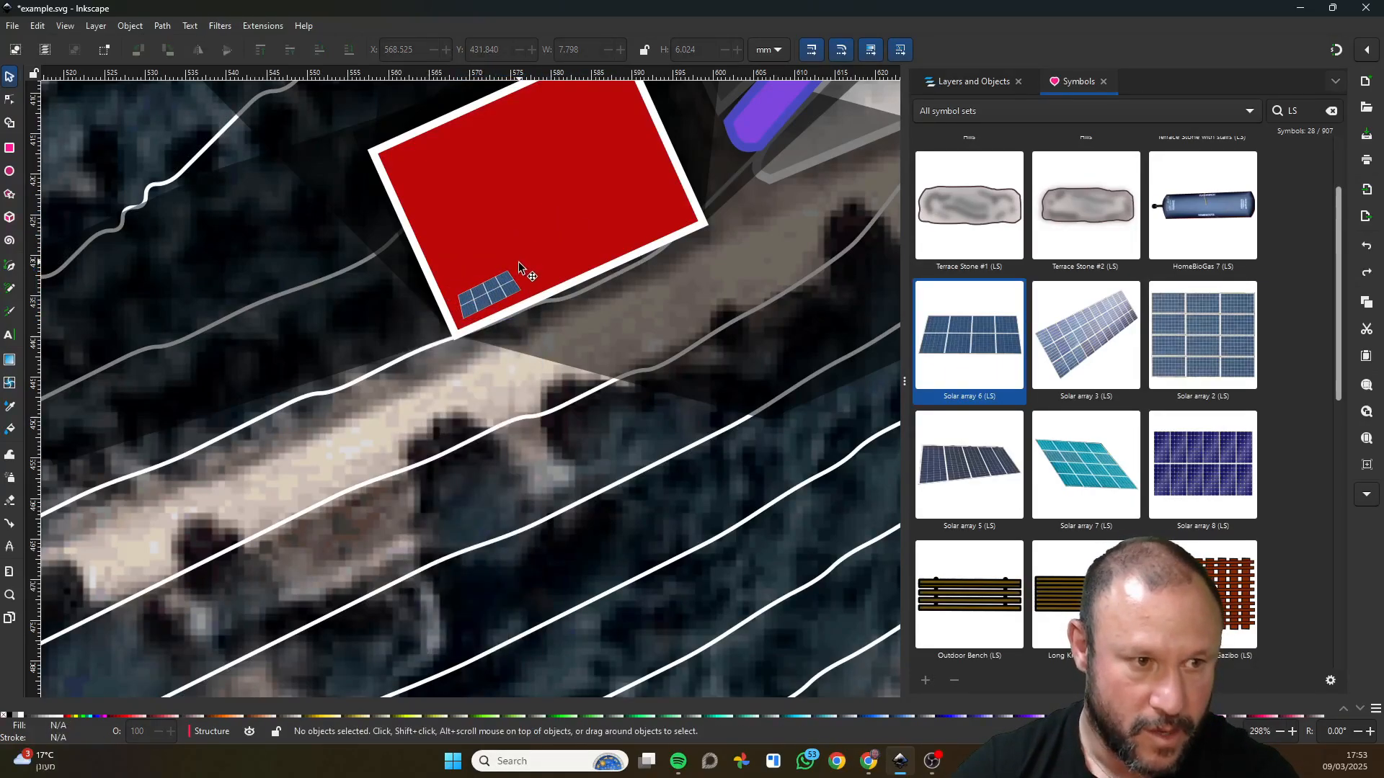
Clone the solar array twice and line up both clones beside it along the red building's lower edge.
click(496, 308)
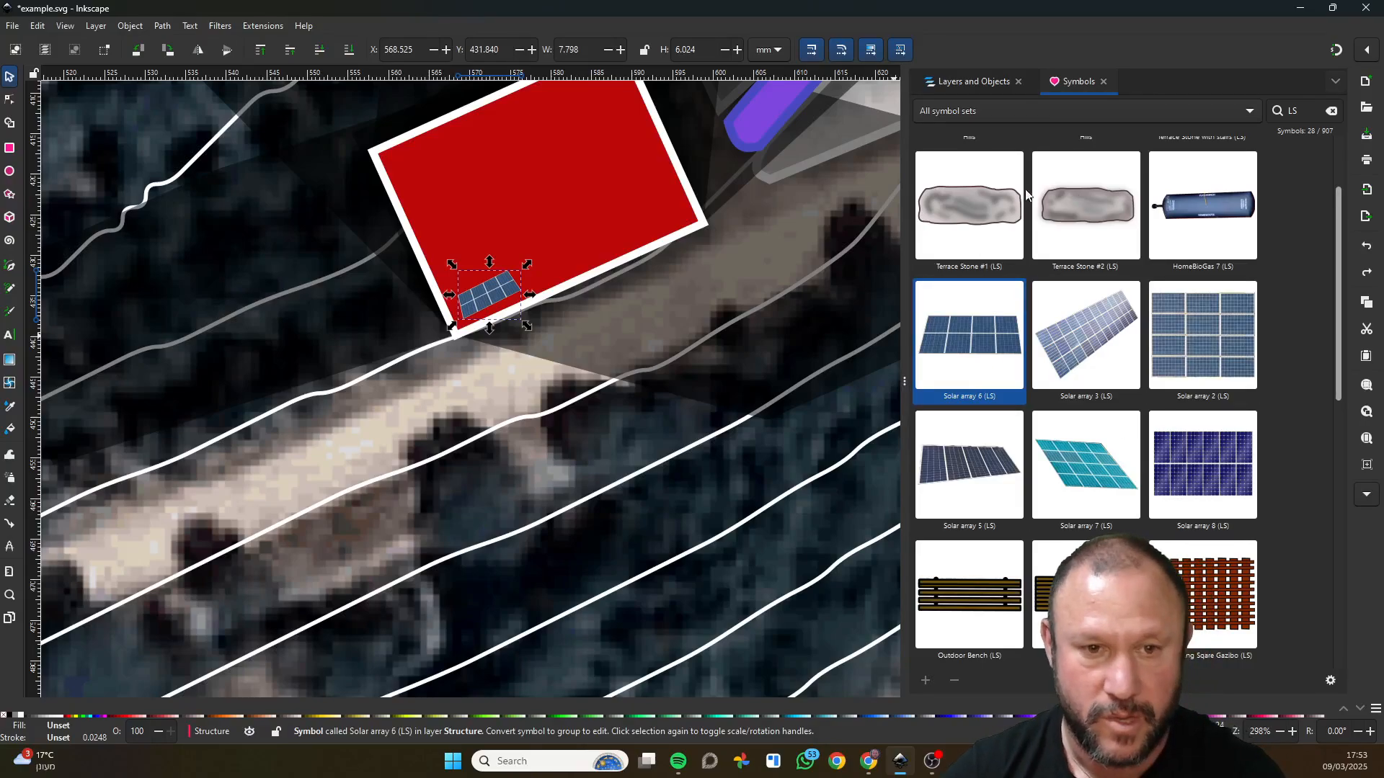
right_click(482, 293)
click(453, 394)
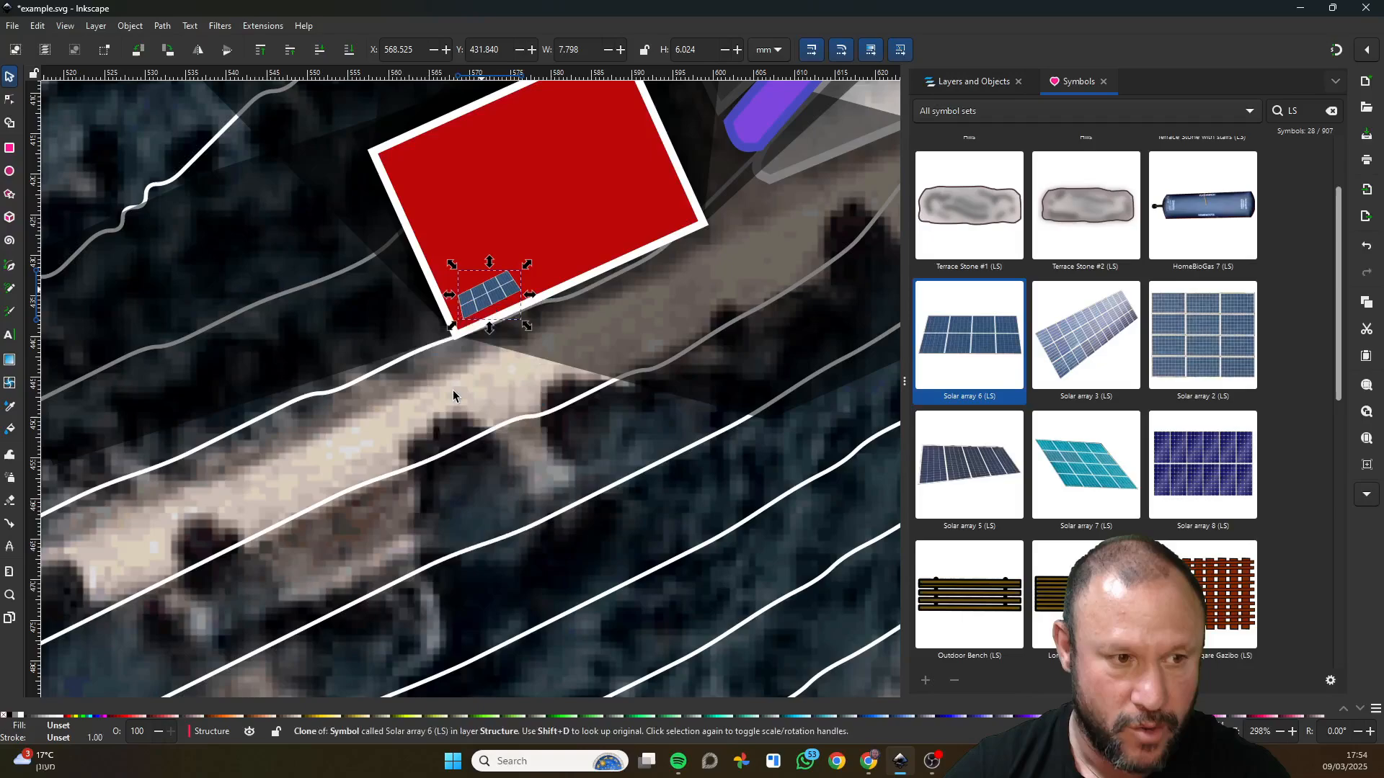
drag(484, 308, 560, 266)
right_click(493, 301)
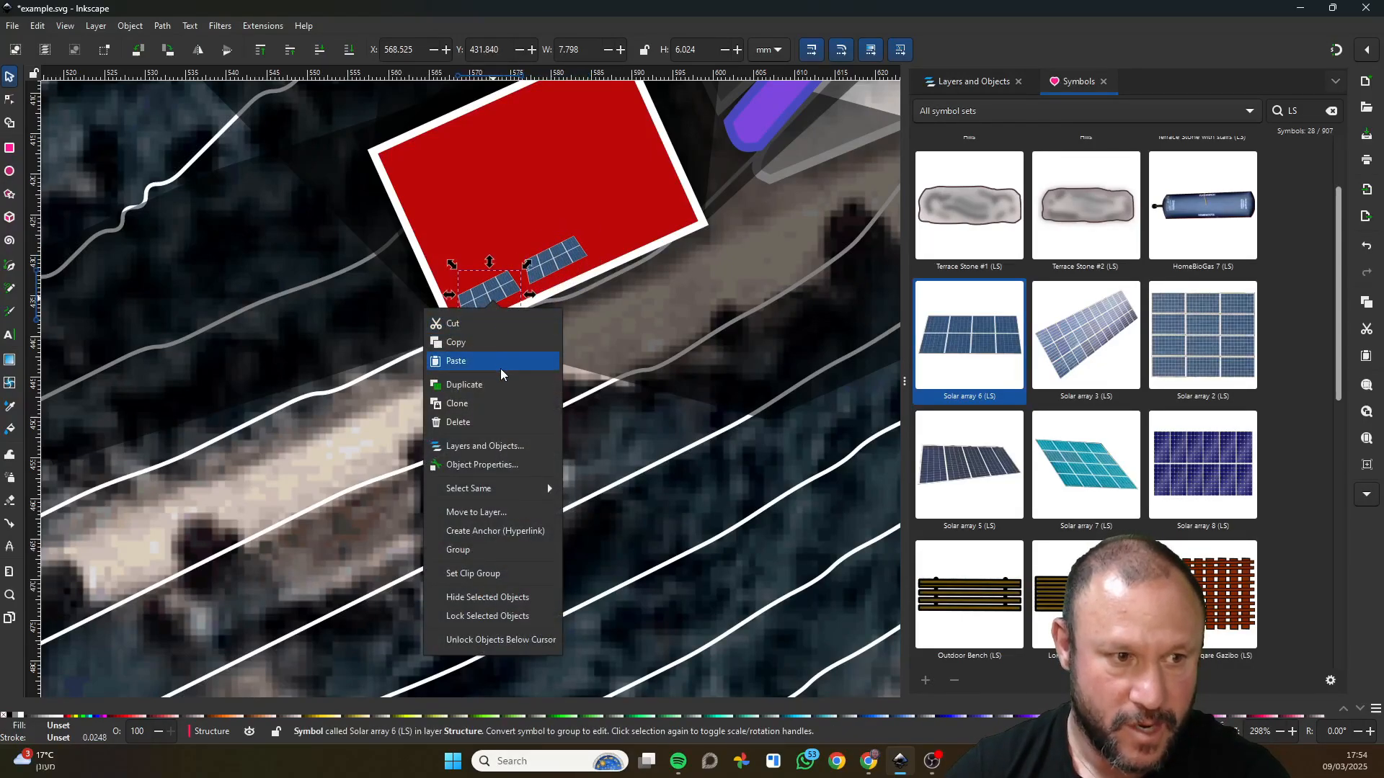
click(485, 403)
drag(508, 288, 638, 227)
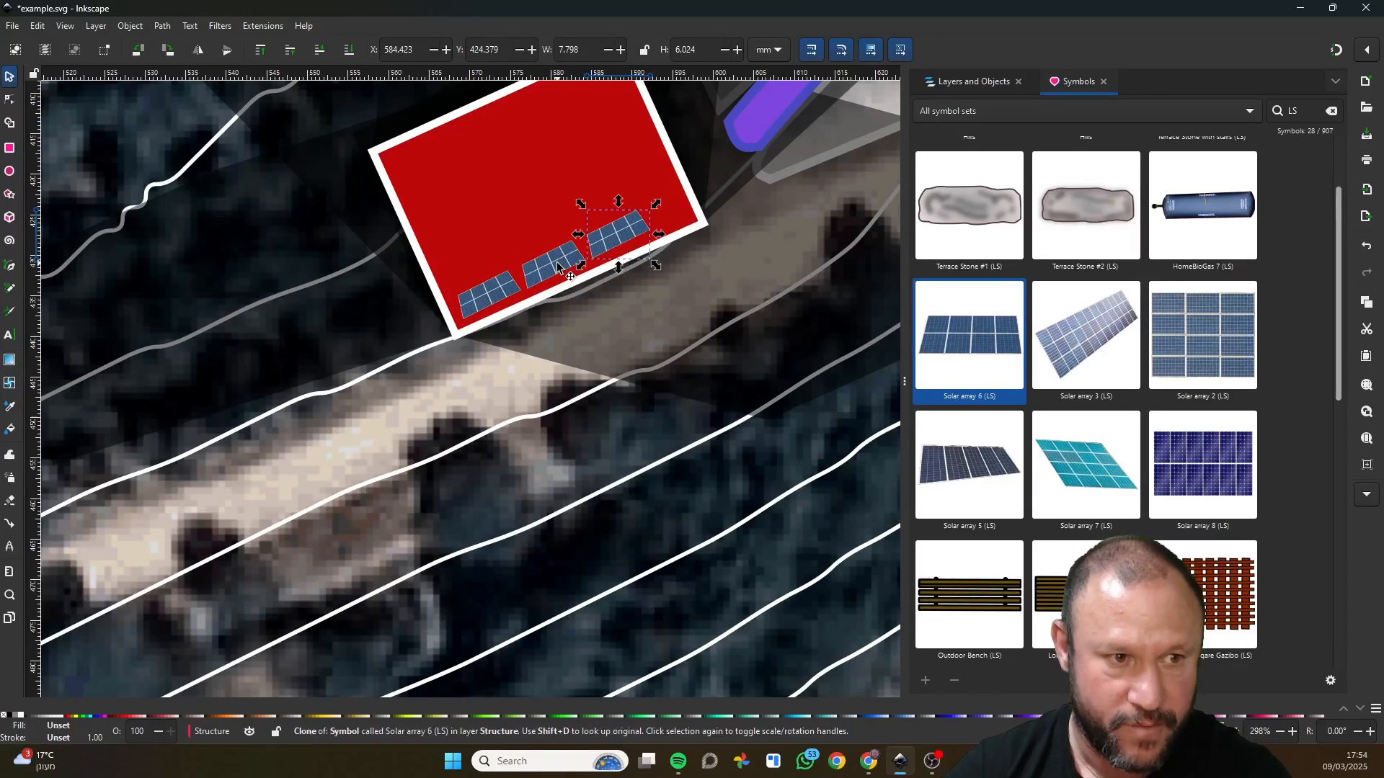
Compare the original solar array with its two clones by selecting each of them in turn.
click(478, 309)
click(617, 237)
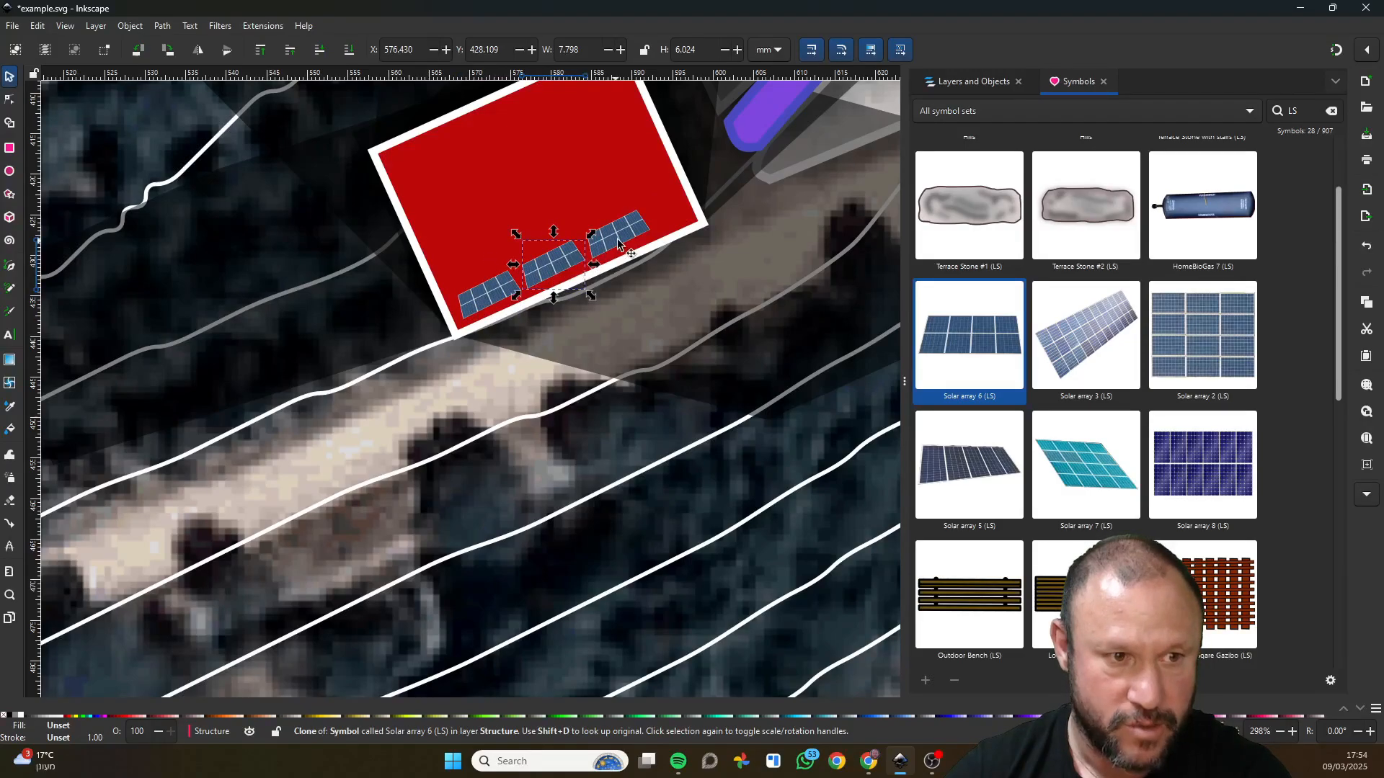
click(484, 296)
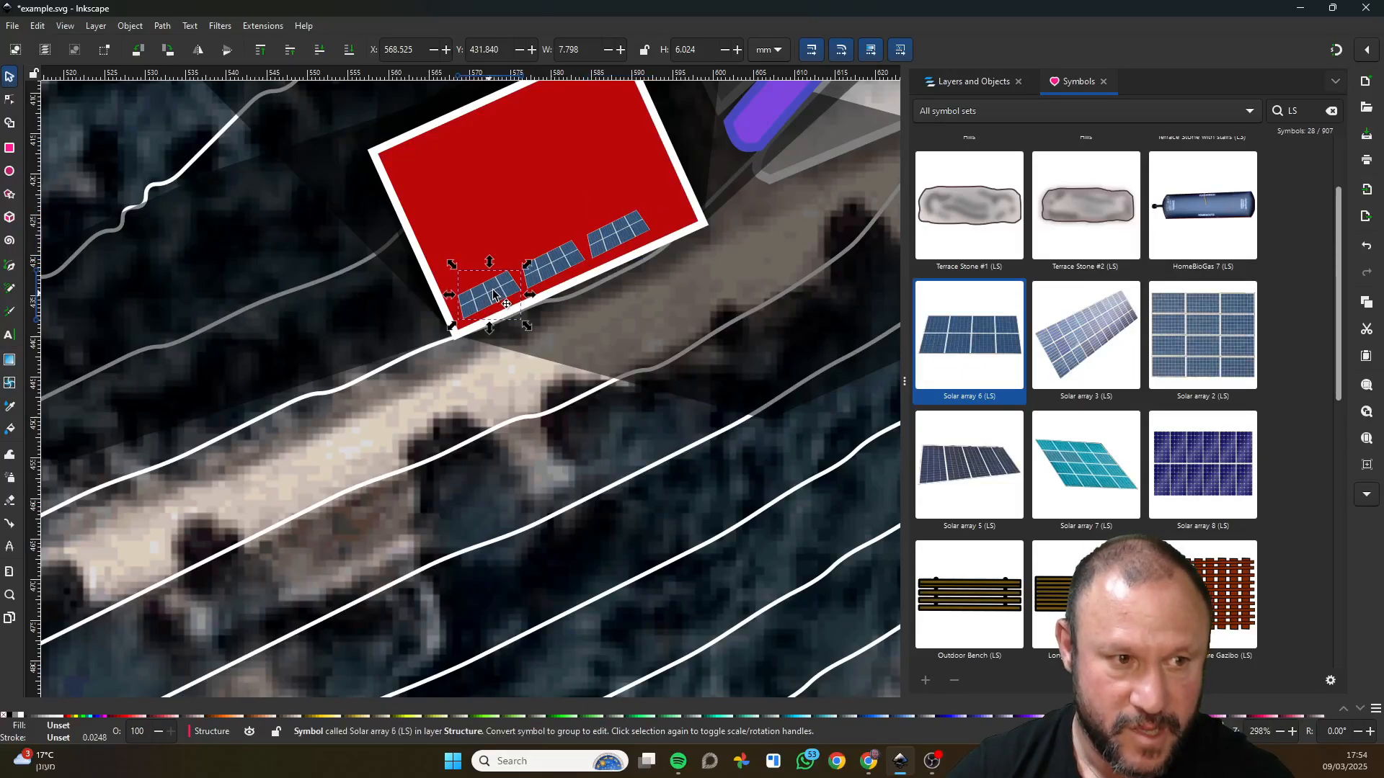
click(550, 265)
click(627, 245)
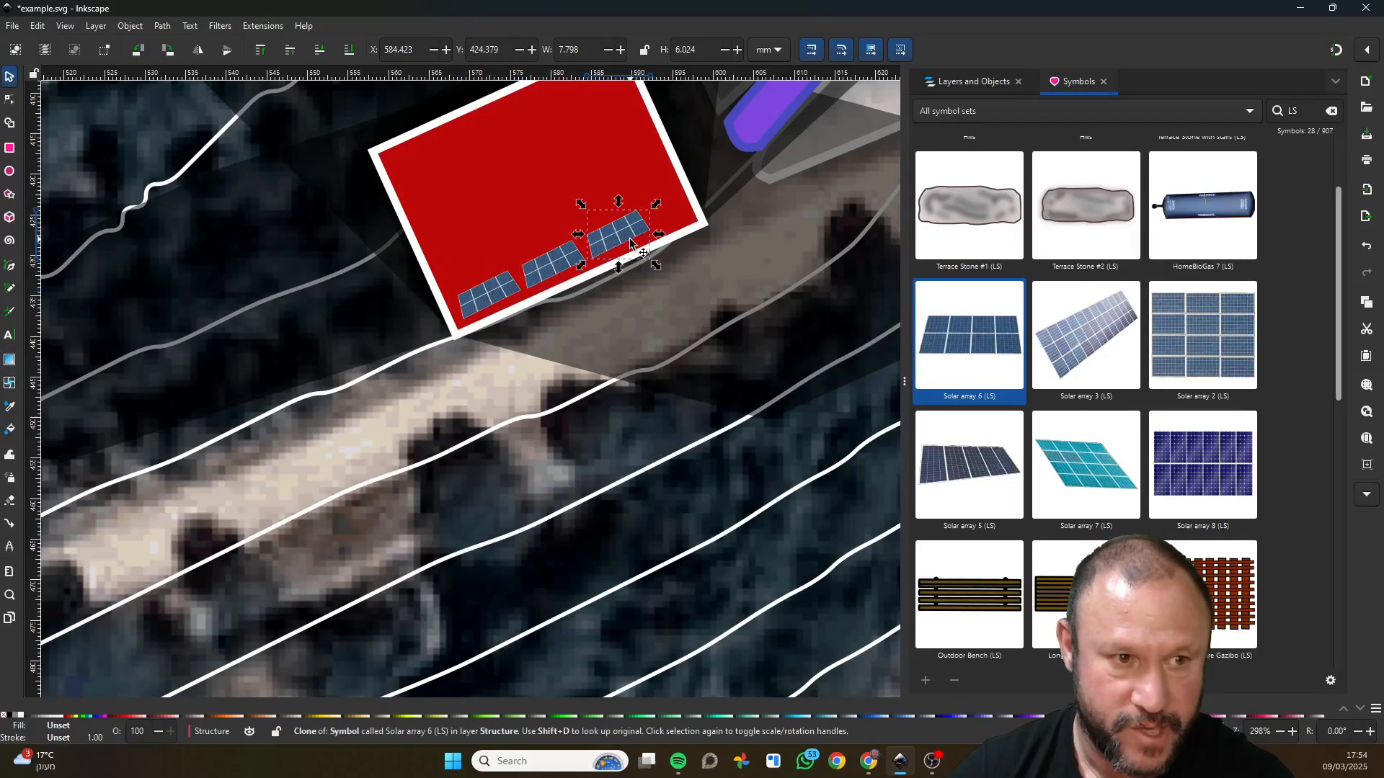
click(485, 300)
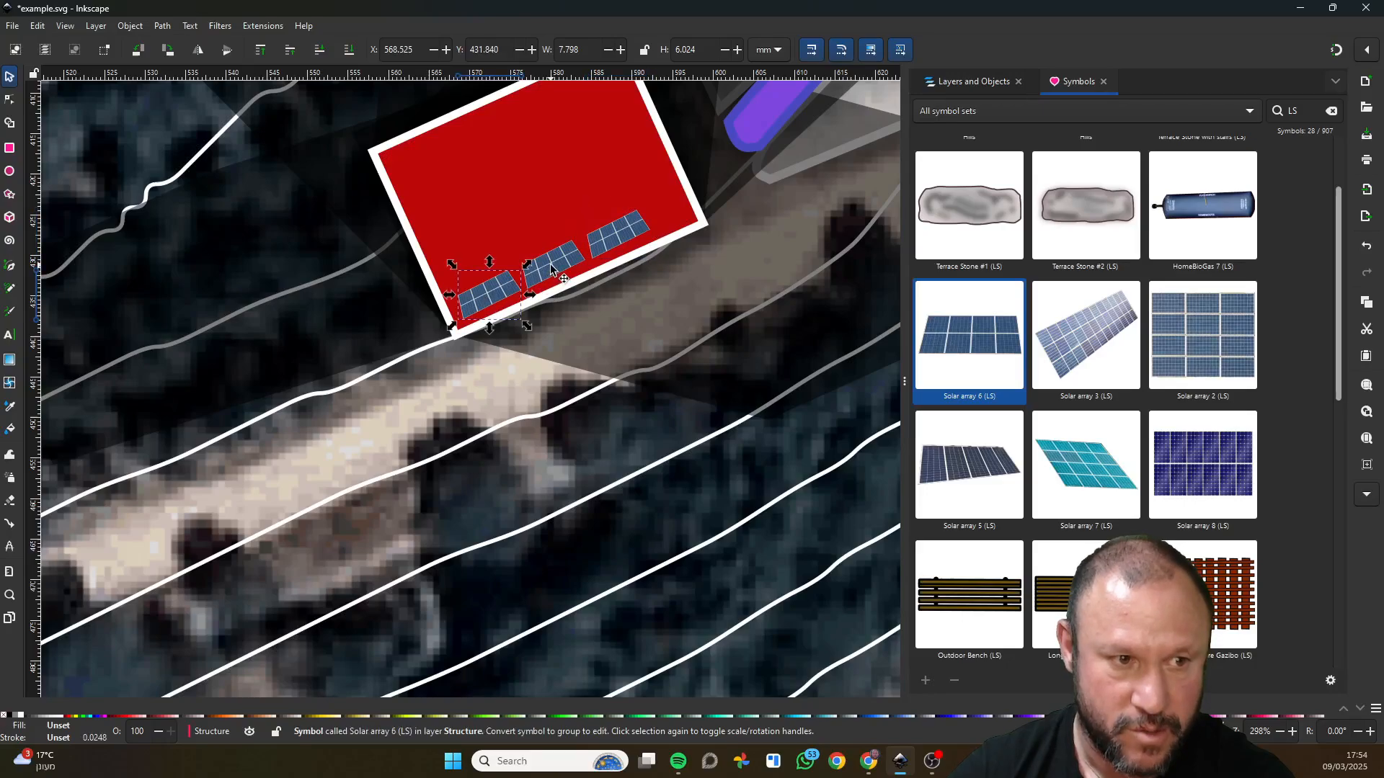
click(557, 274)
click(623, 253)
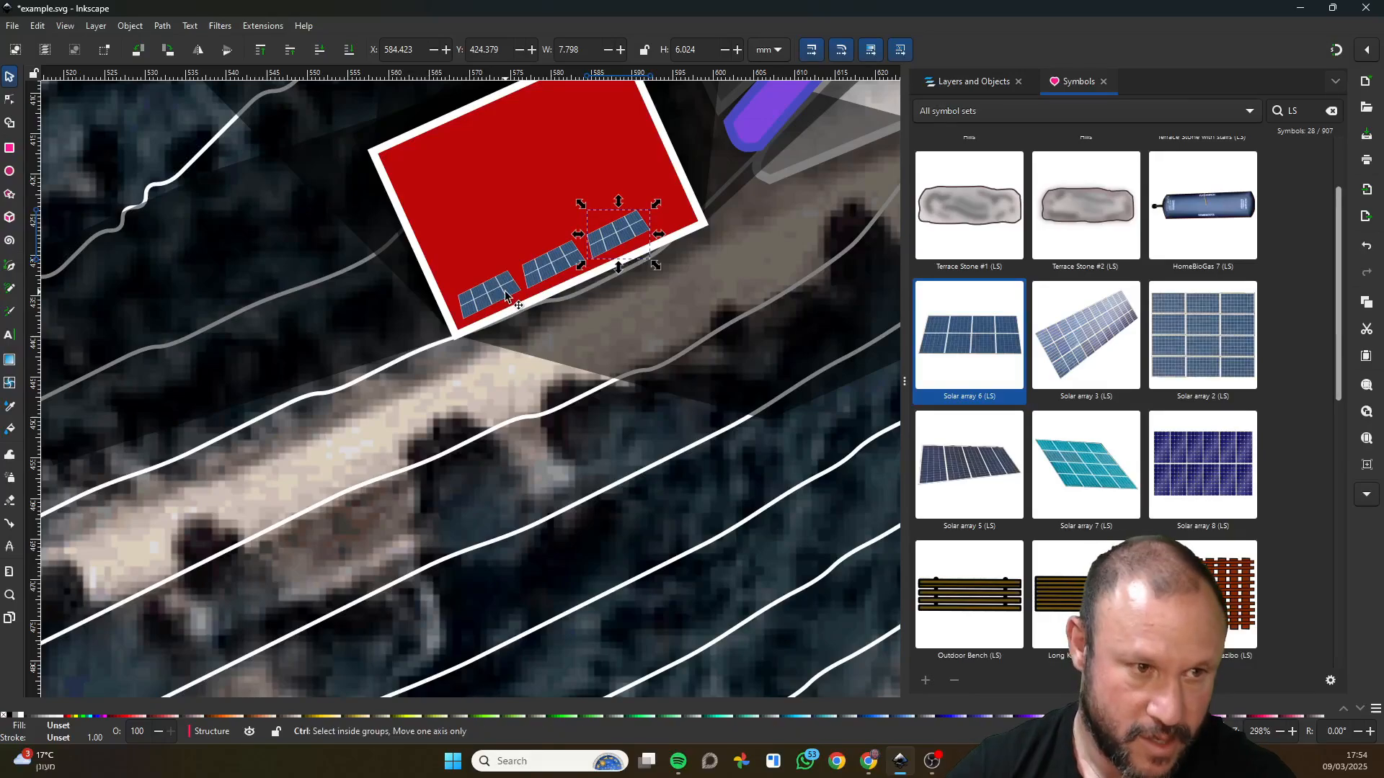
Place the Picnic two Sides Seats Table (LS) symbol on the map and cut it for pasting elsewhere.
scroll(538, 384, up, 1)
drag(538, 384, 540, 440)
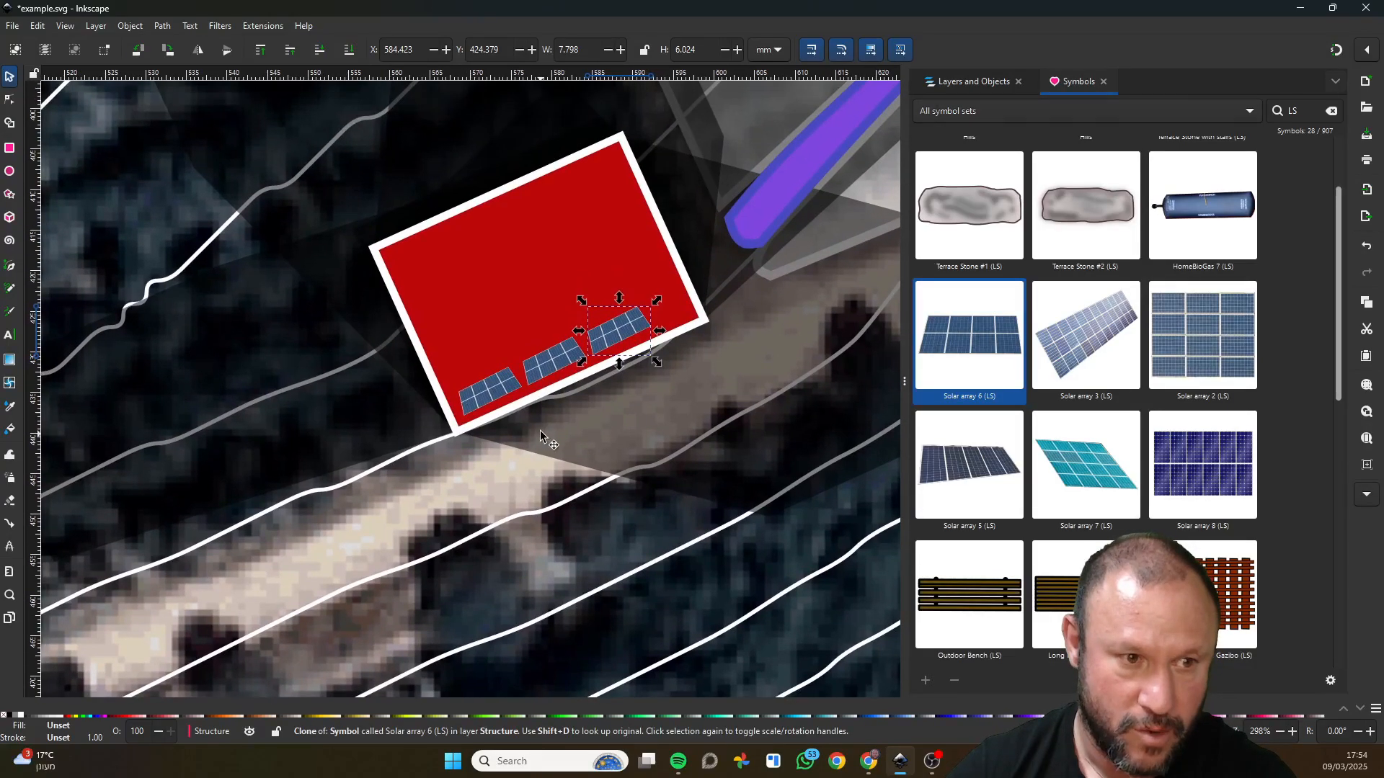
drag(629, 397, 682, 403)
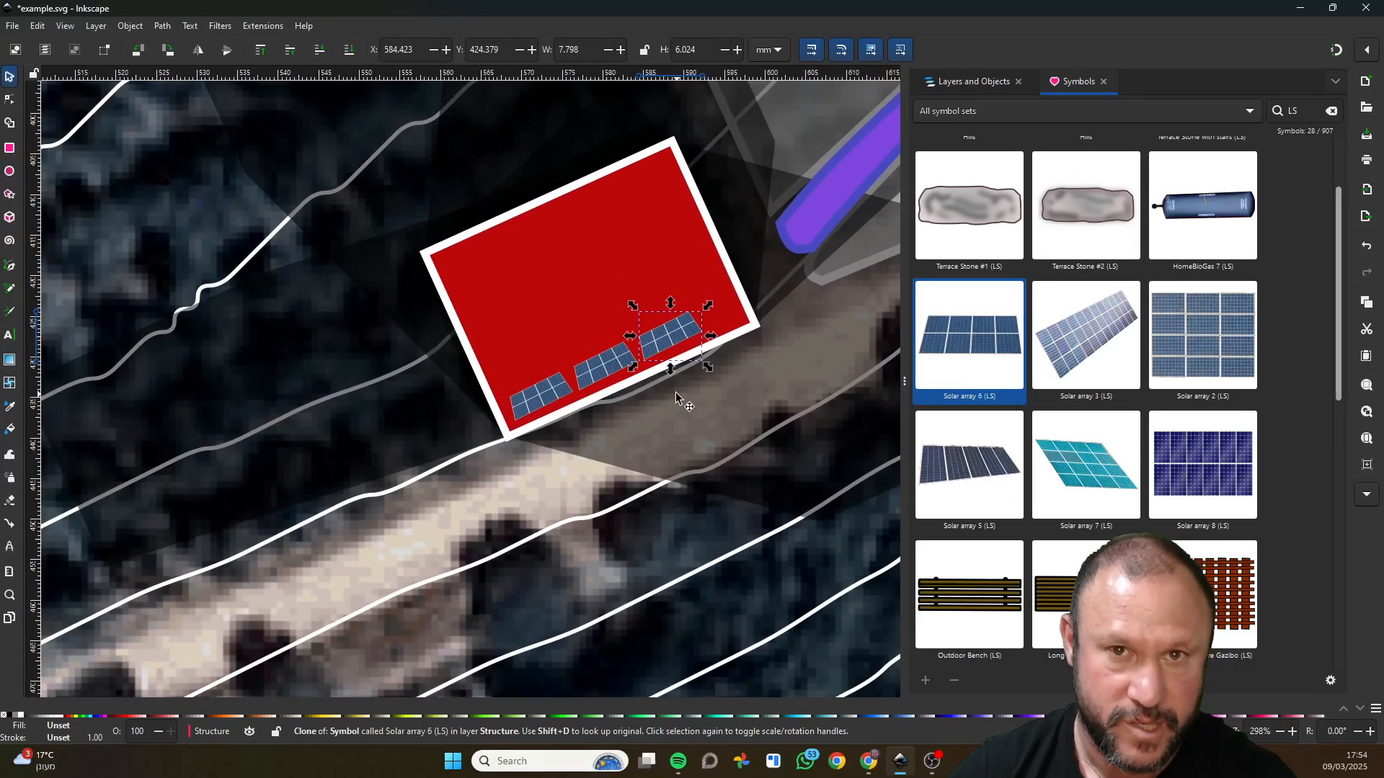
scroll(1108, 476, down, 3)
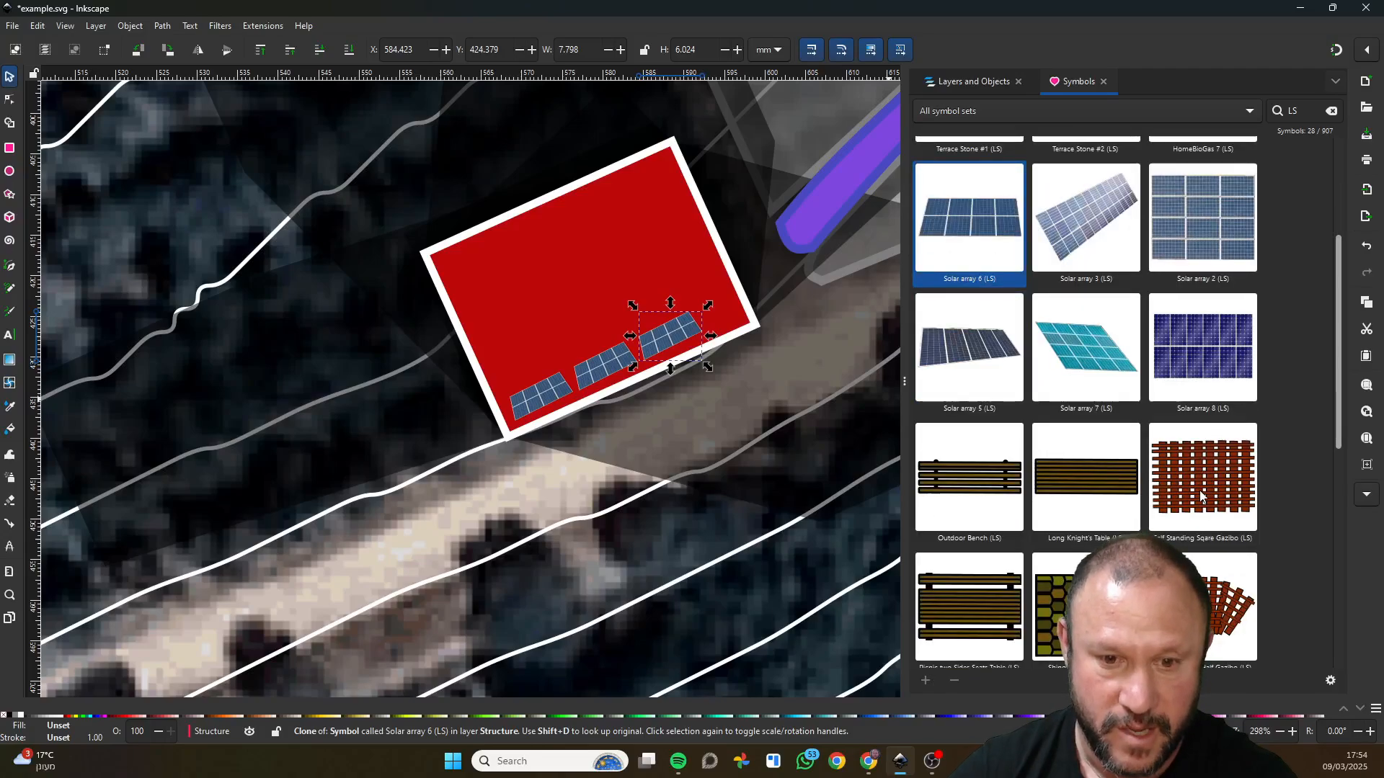
drag(974, 605, 836, 613)
scroll(630, 540, down, 2)
scroll(358, 307, down, 3)
key(Delete)
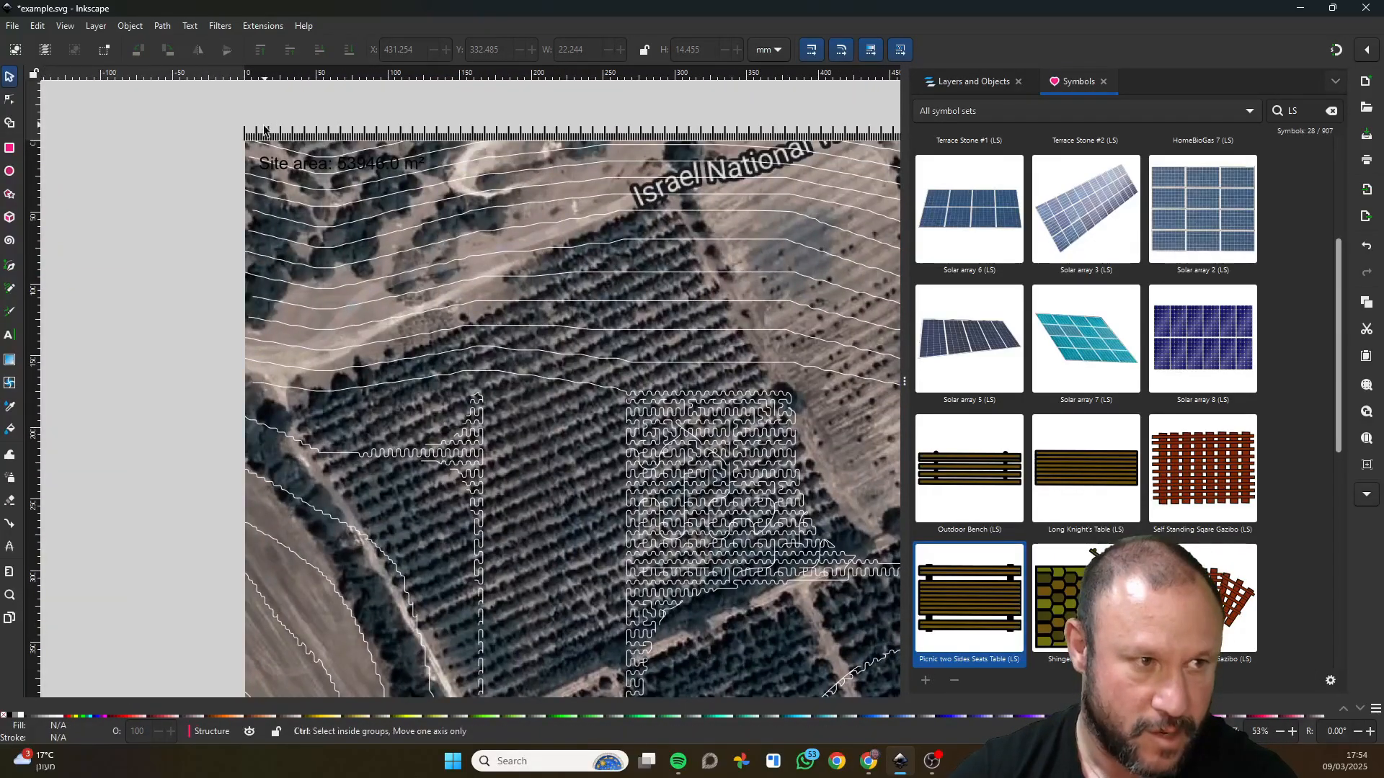
Paste the picnic table at the start of the scale ruler, scale it proportionally to about 4 mm wide, and cut it.
key(ctrl+v)
scroll(245, 123, up, 7)
drag(247, 146, 384, 226)
drag(554, 119, 252, 283)
scroll(234, 317, down, 2)
key(ctrl+x)
Hide the Winter Shadow and Summer Shadow layers of the red building's structure.
scroll(274, 346, down, 3)
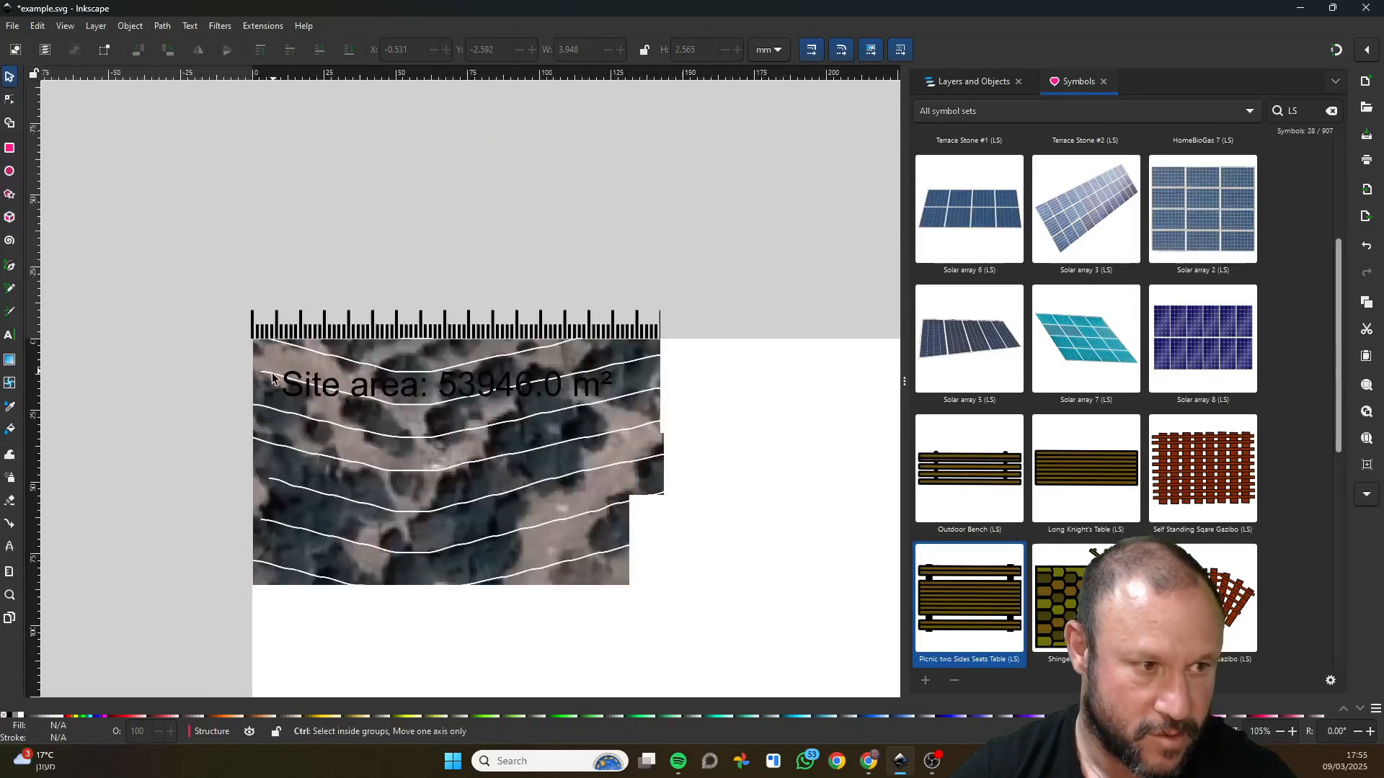
scroll(272, 379, down, 1)
drag(692, 599, 430, 324)
drag(779, 620, 372, 285)
drag(609, 465, 504, 307)
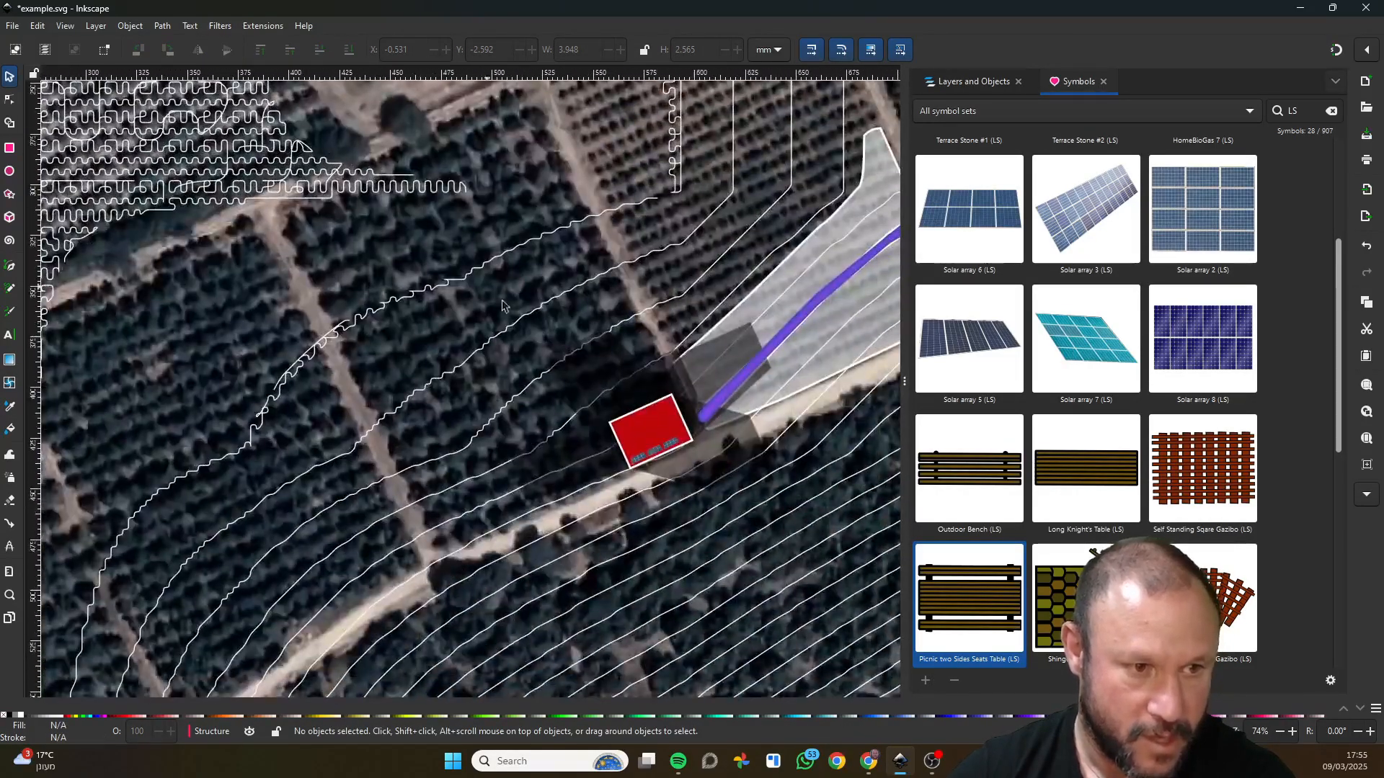
scroll(648, 433, up, 4)
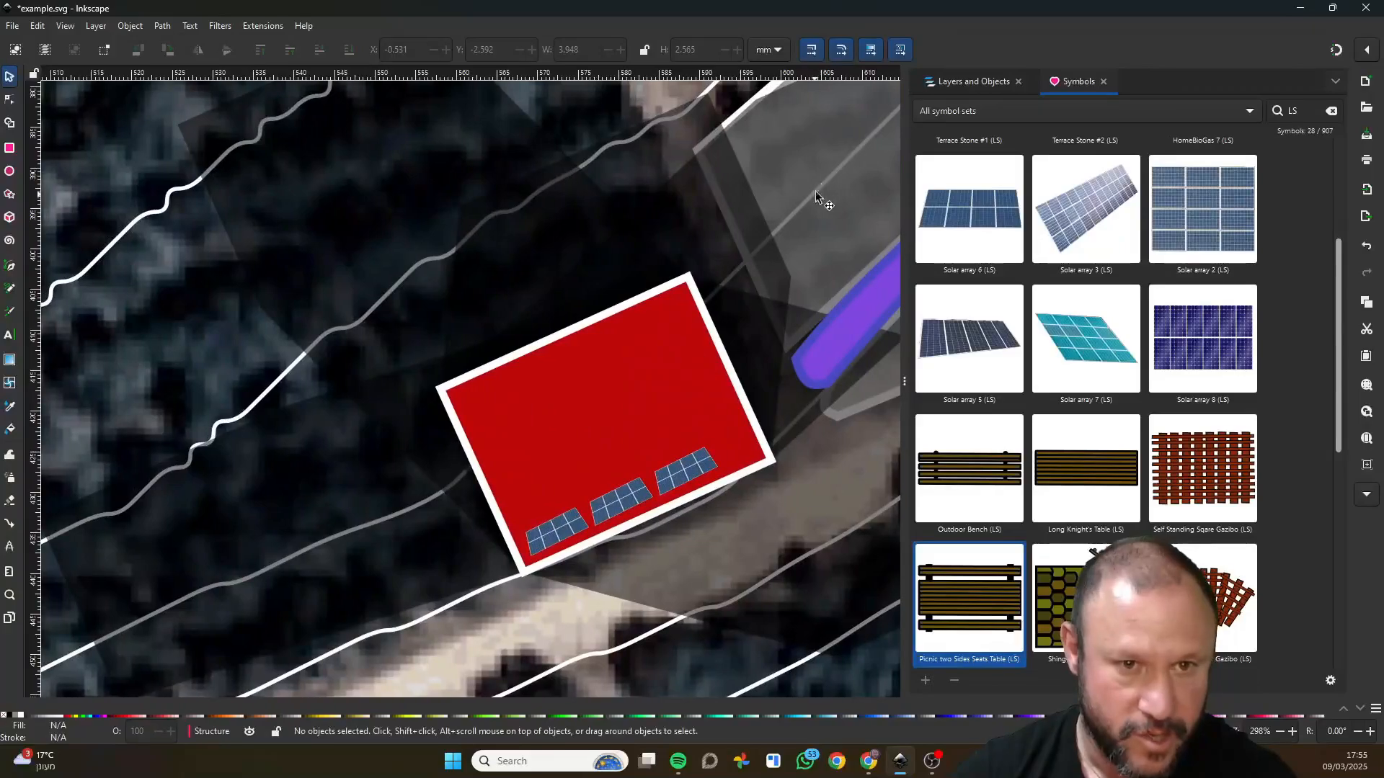
click(966, 81)
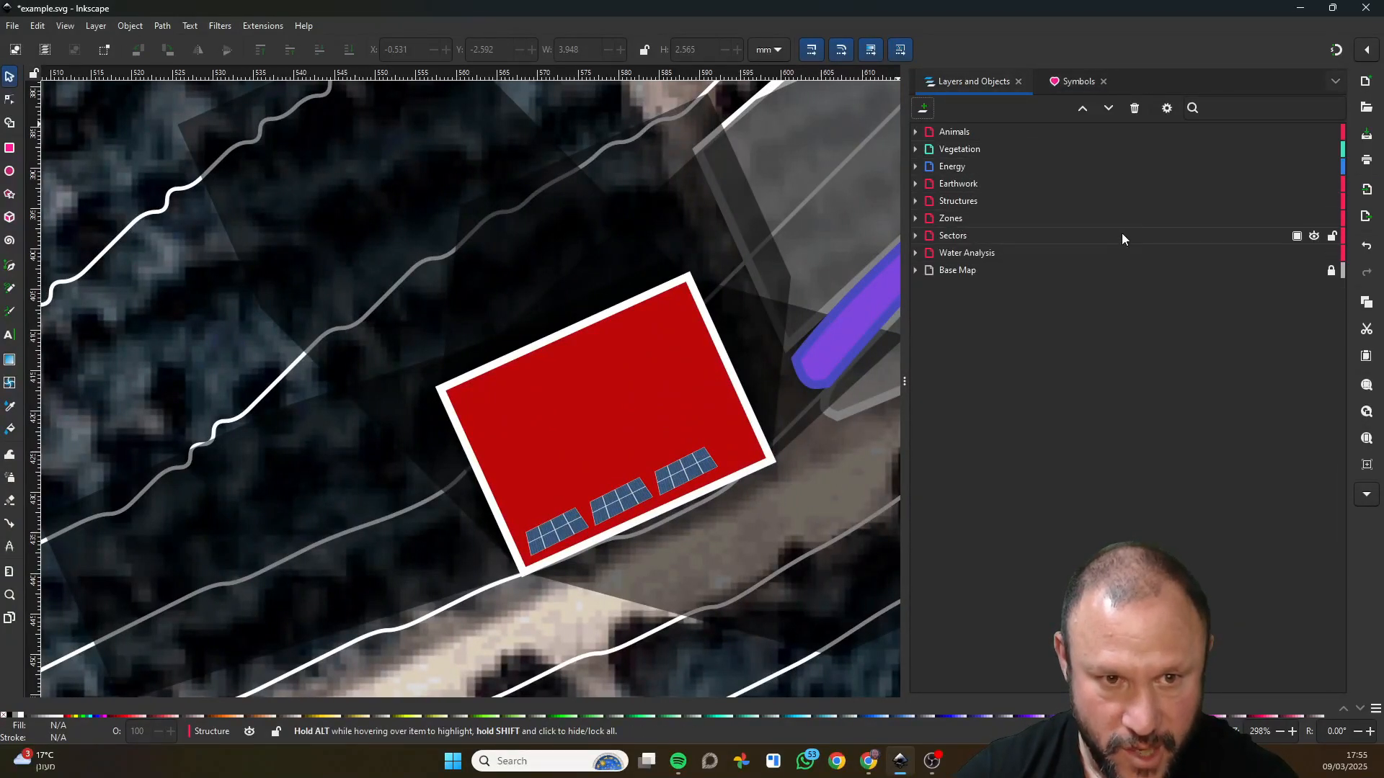
click(1314, 374)
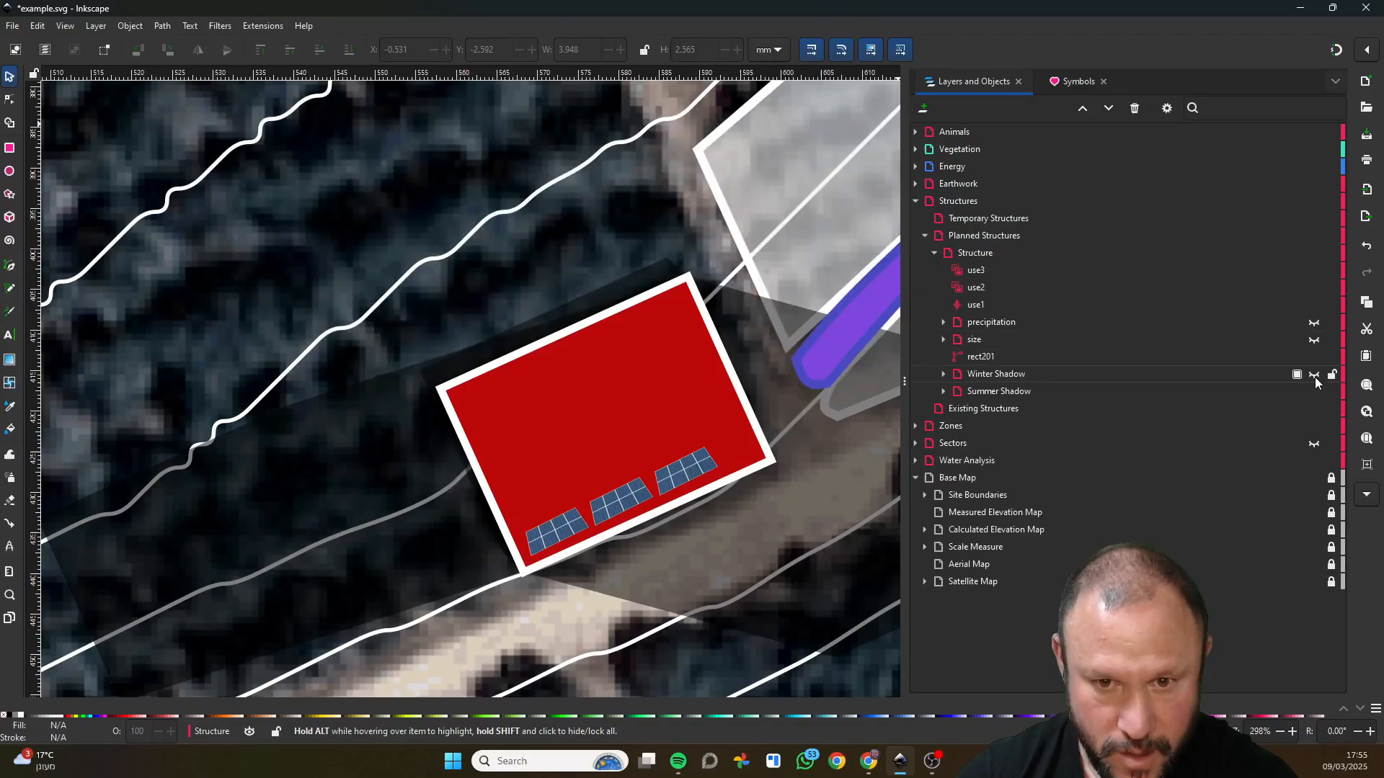
click(1313, 392)
Paste the picnic table and rotate it parallel to the red building's upper edge, just outside the upper-right corner.
key(ctrl+c)
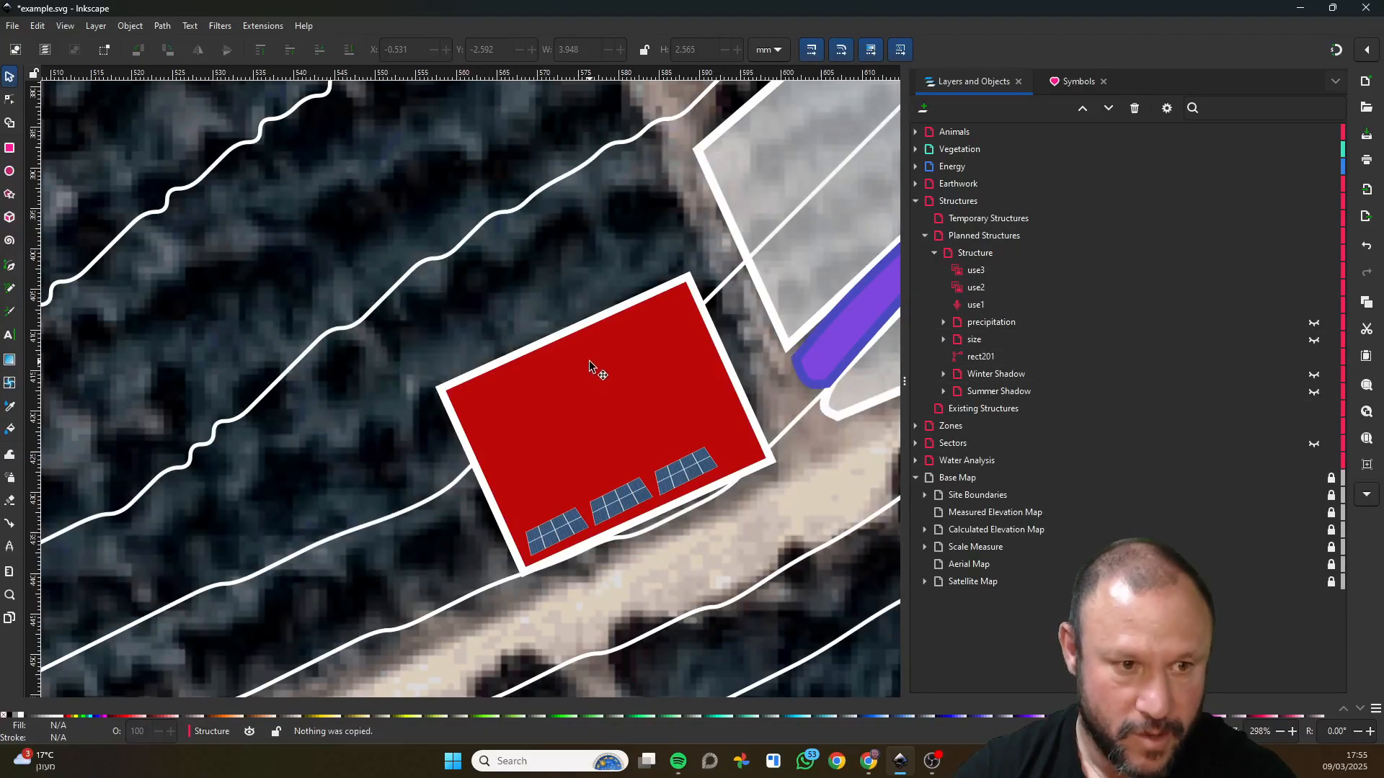
key(ctrl+v)
drag(590, 360, 658, 282)
click(748, 335)
scroll(646, 263, up, 2)
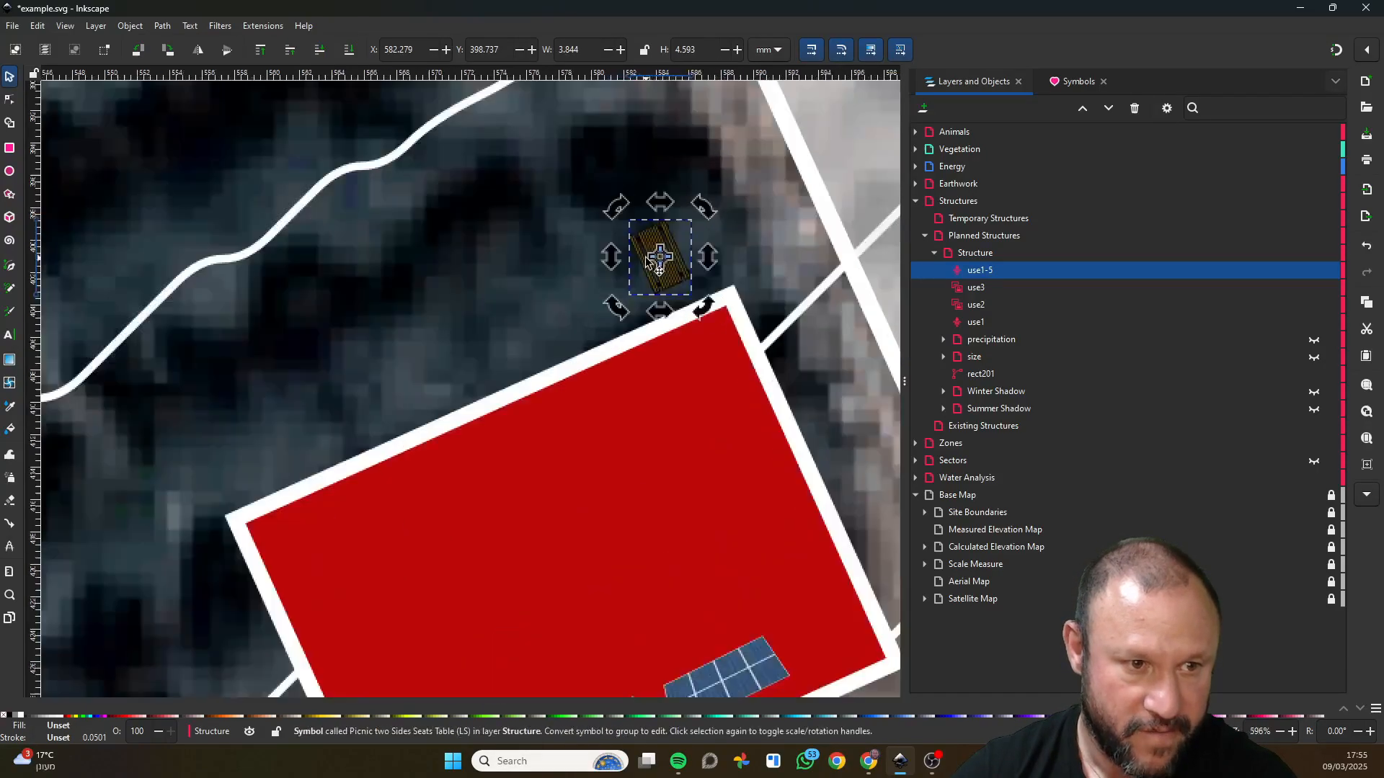
scroll(646, 263, up, 1)
drag(605, 186, 641, 302)
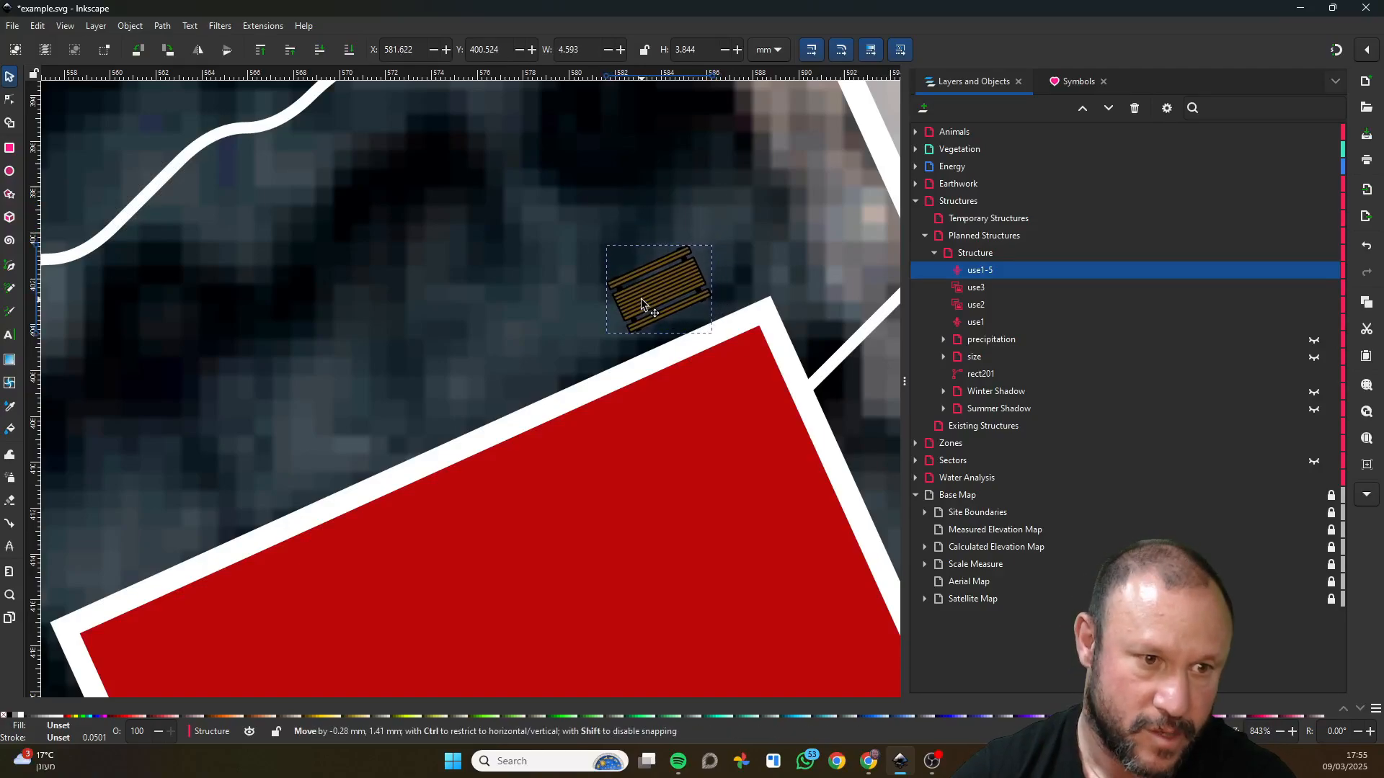
click(540, 321)
Examine the picnic table and the solar arrays up close to compare their detail and scale with the red building.
scroll(716, 339, down, 5)
scroll(717, 338, up, 3)
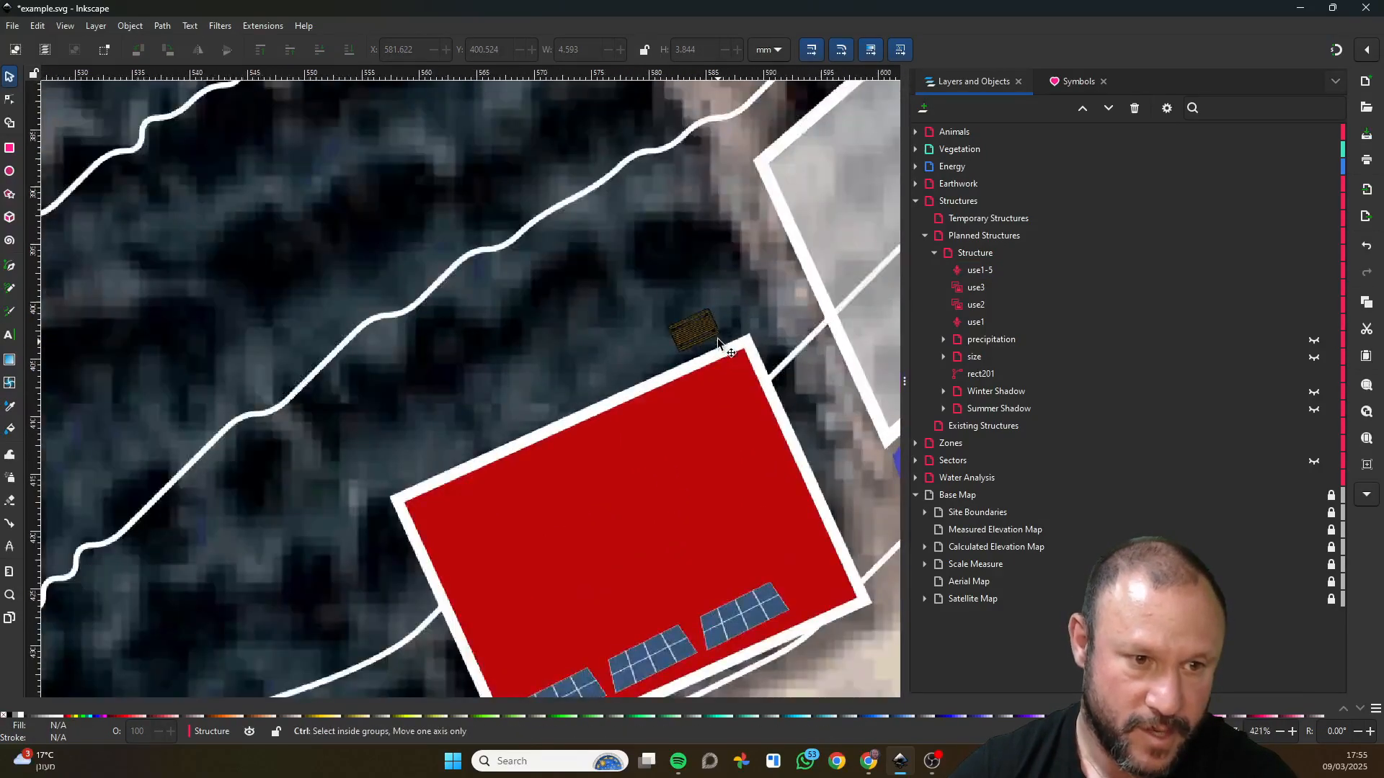
scroll(716, 339, up, 3)
scroll(663, 315, up, 2)
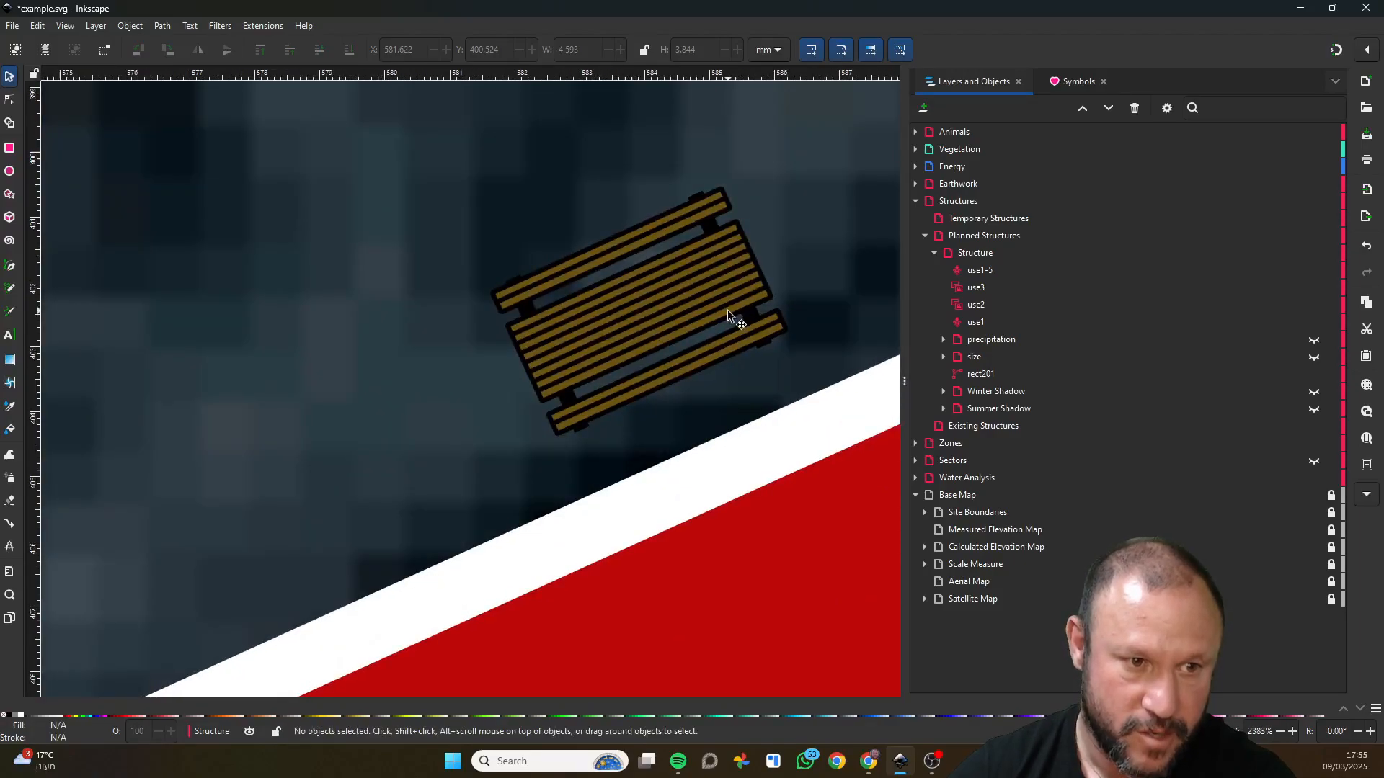
scroll(649, 322, down, 5)
drag(681, 462, 631, 299)
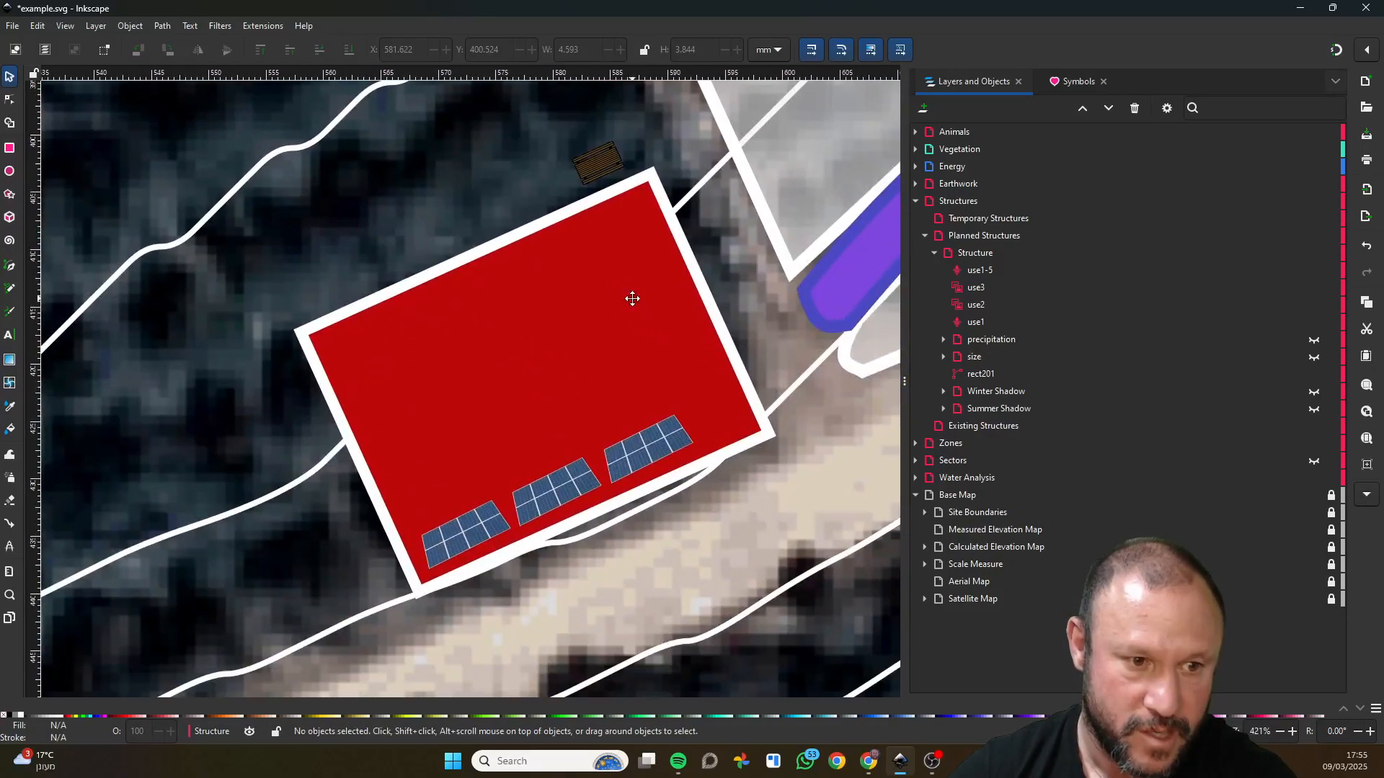
scroll(630, 452, up, 6)
scroll(583, 454, up, 4)
scroll(581, 455, down, 7)
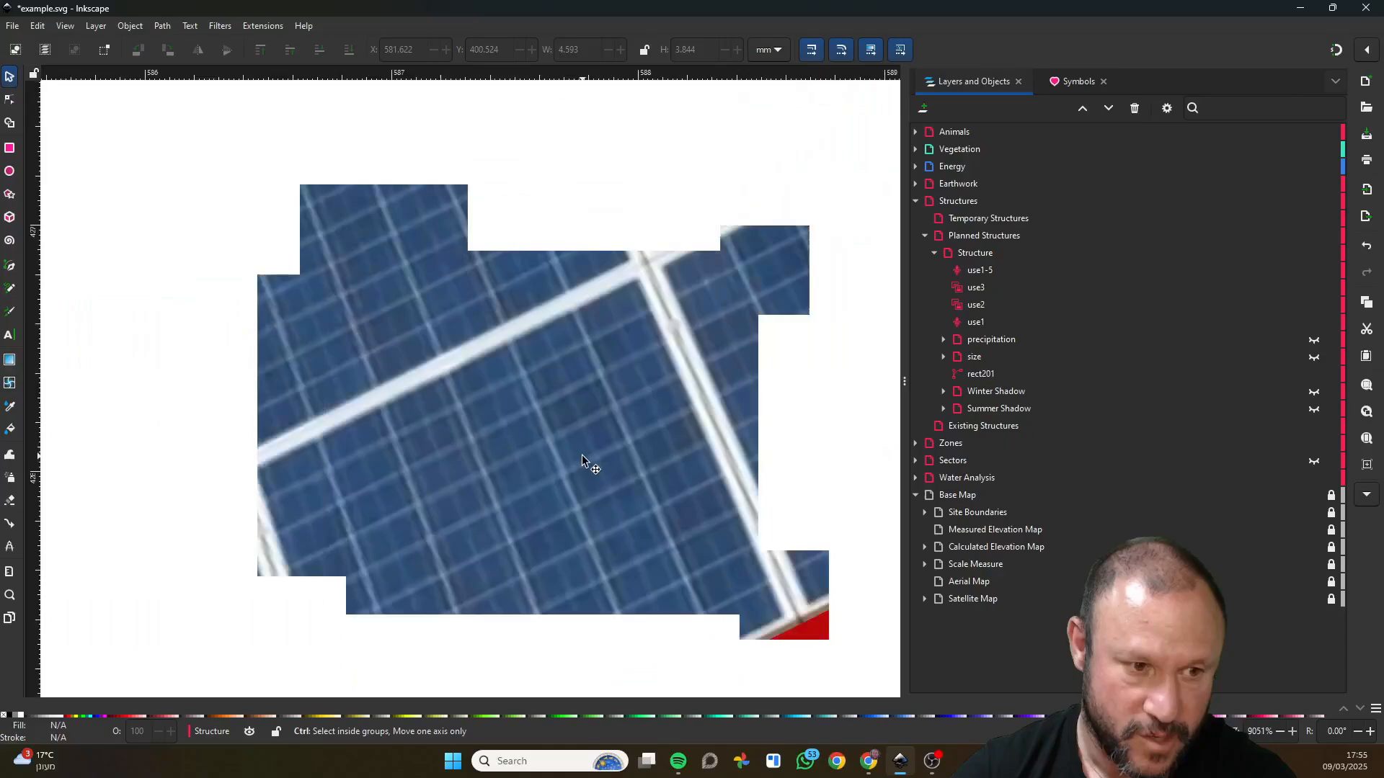
scroll(582, 455, down, 2)
click(551, 452)
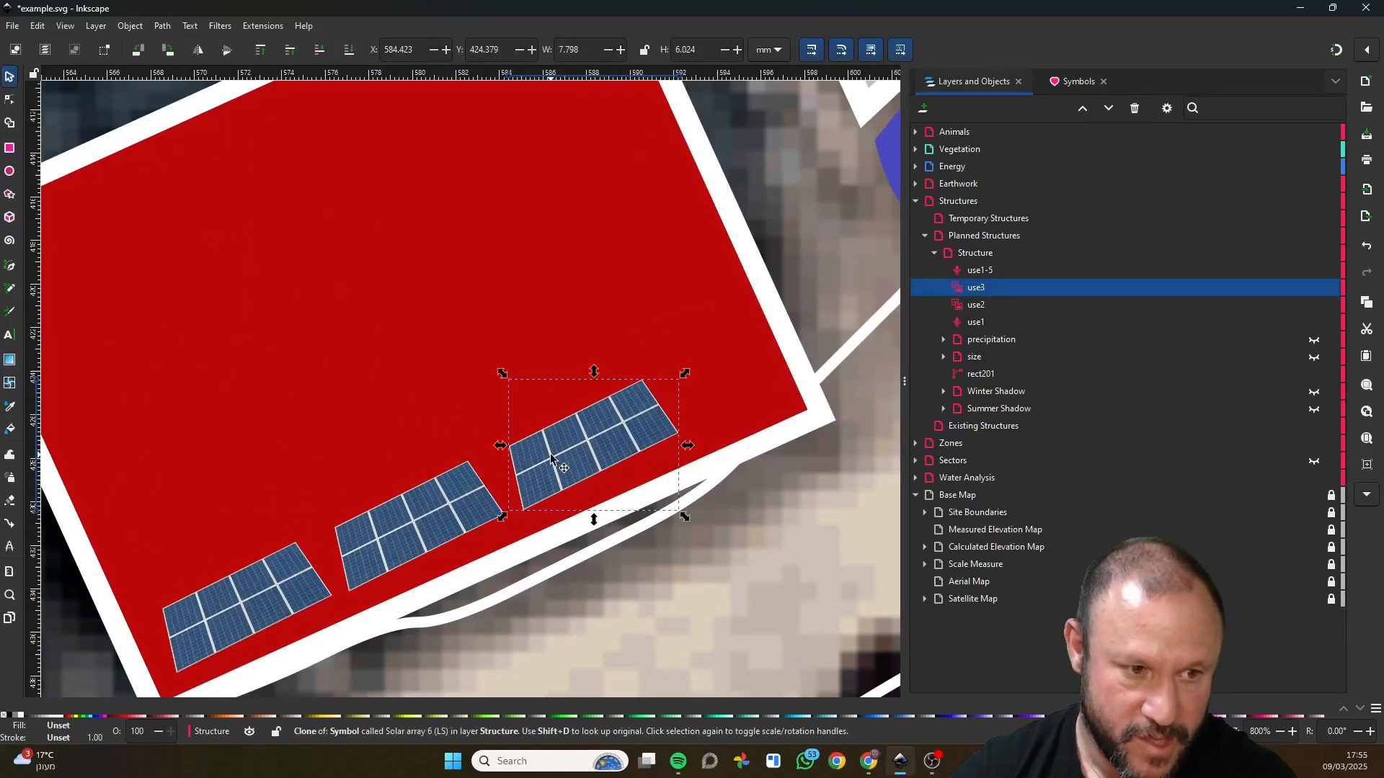
drag(481, 310, 569, 519)
drag(596, 463, 570, 343)
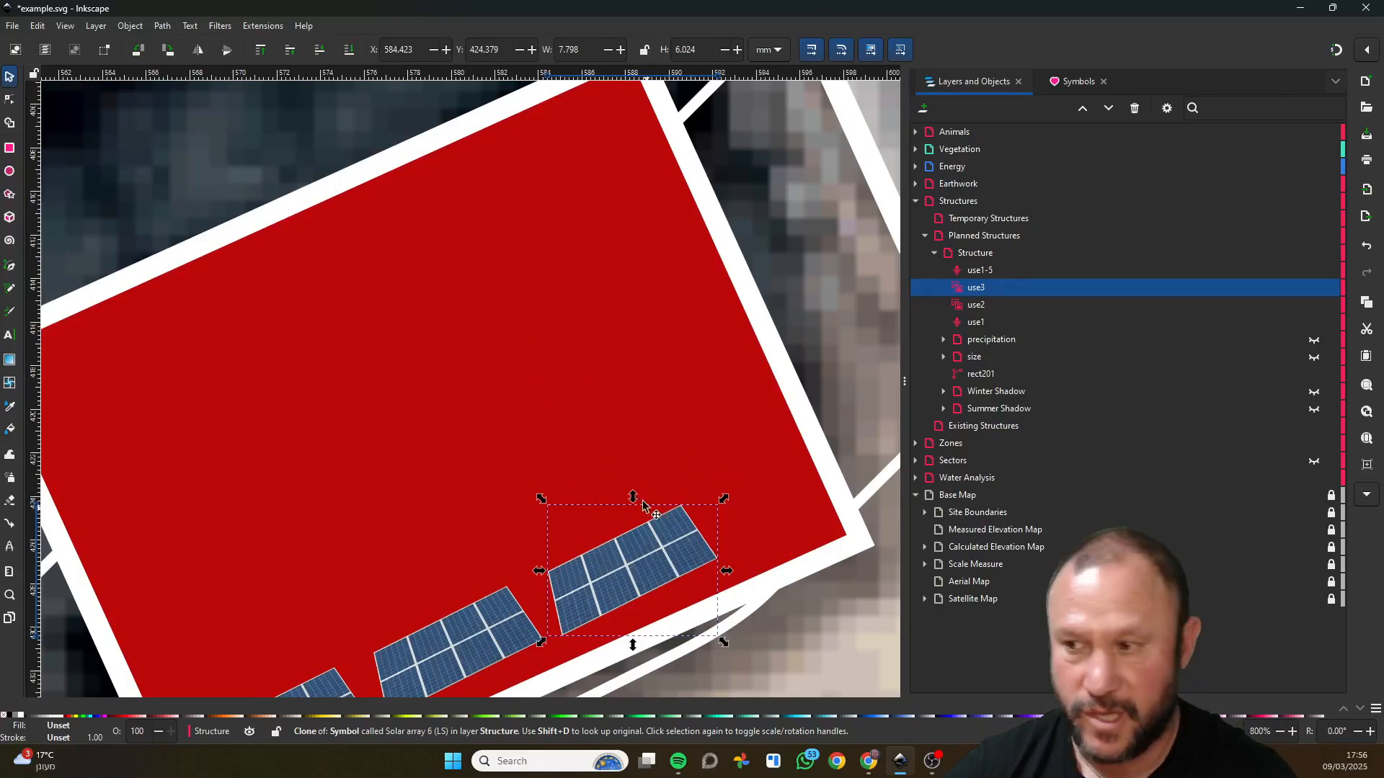
Clone the picnic table and place the clone to its lower left along the red building's upper edge.
drag(587, 360, 583, 458)
scroll(583, 458, up, 2)
click(565, 210)
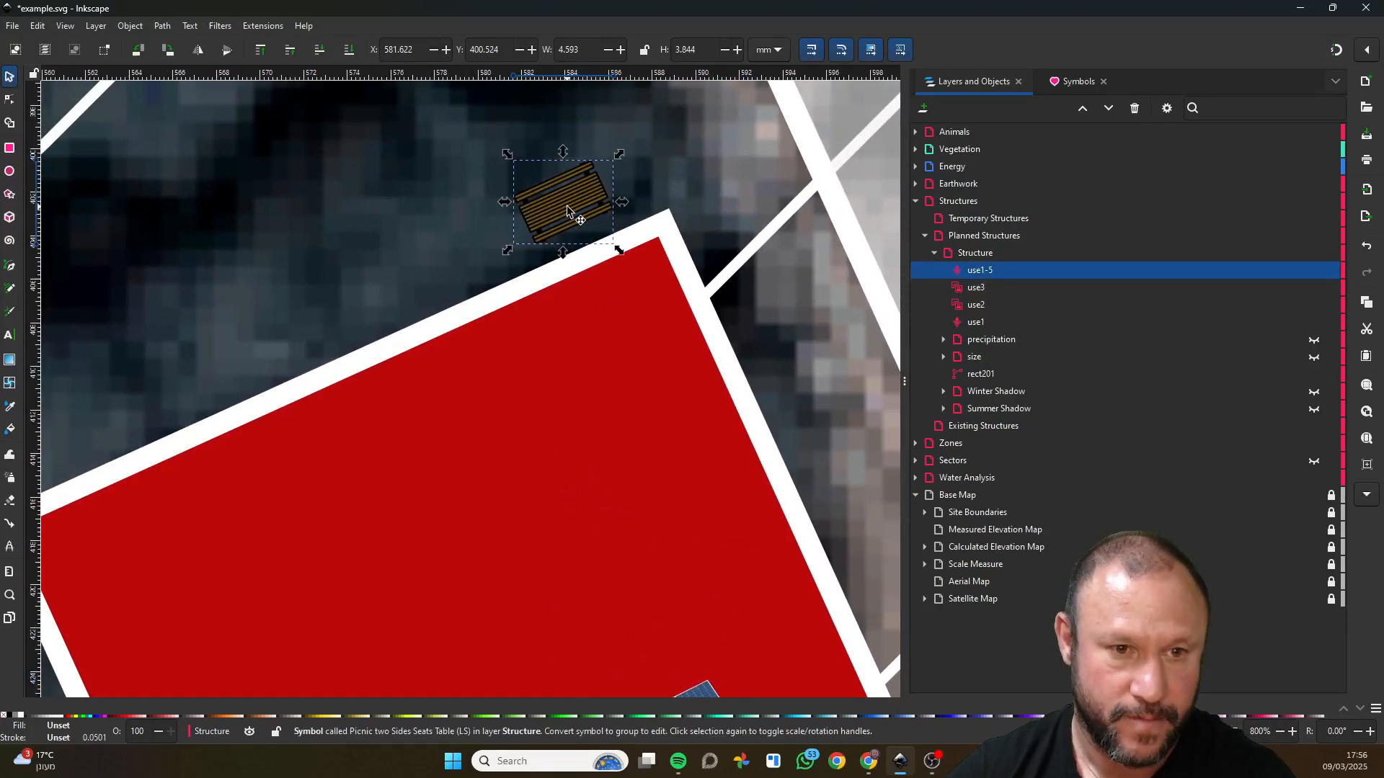
right_click(568, 211)
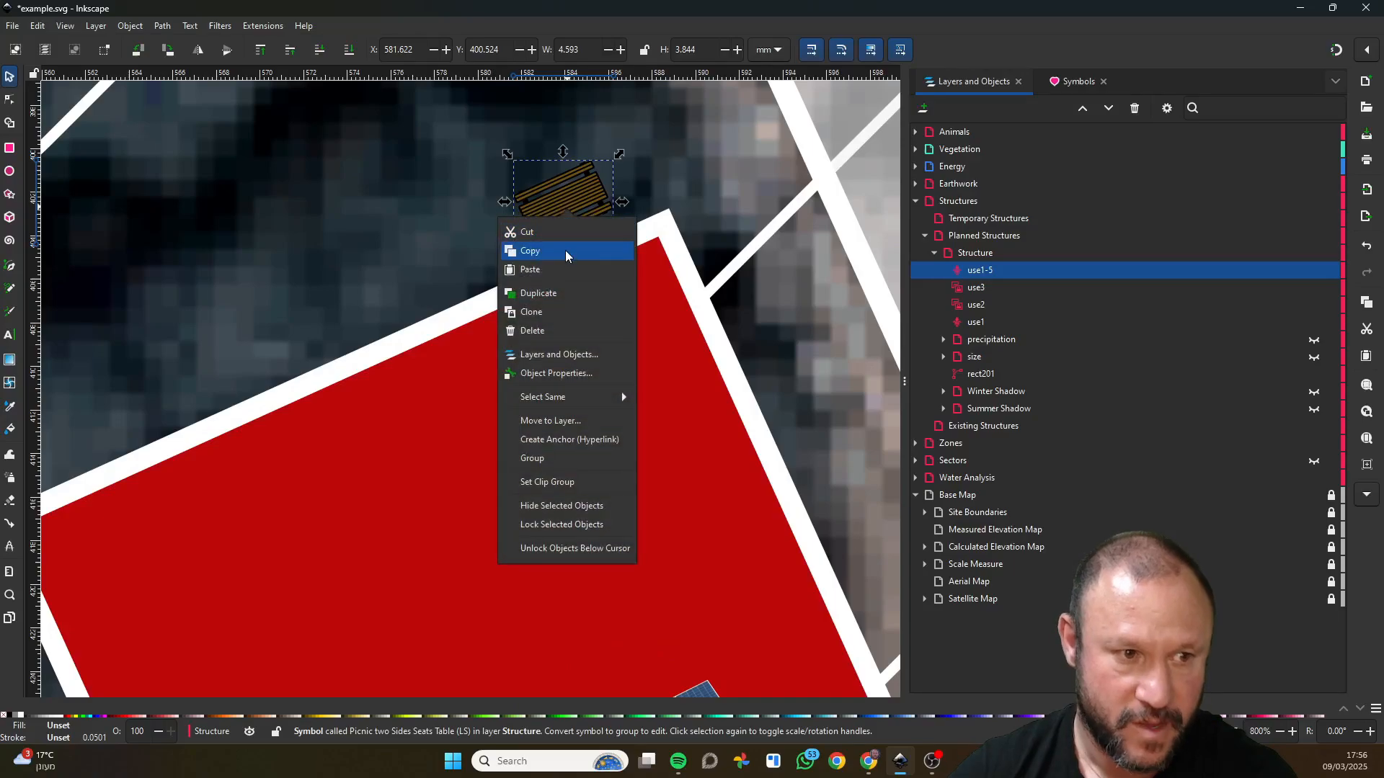
click(560, 312)
mouse_move(570, 202)
mouse_down()
mouse_move(528, 235)
mouse_move(469, 217)
mouse_move(475, 258)
mouse_up()
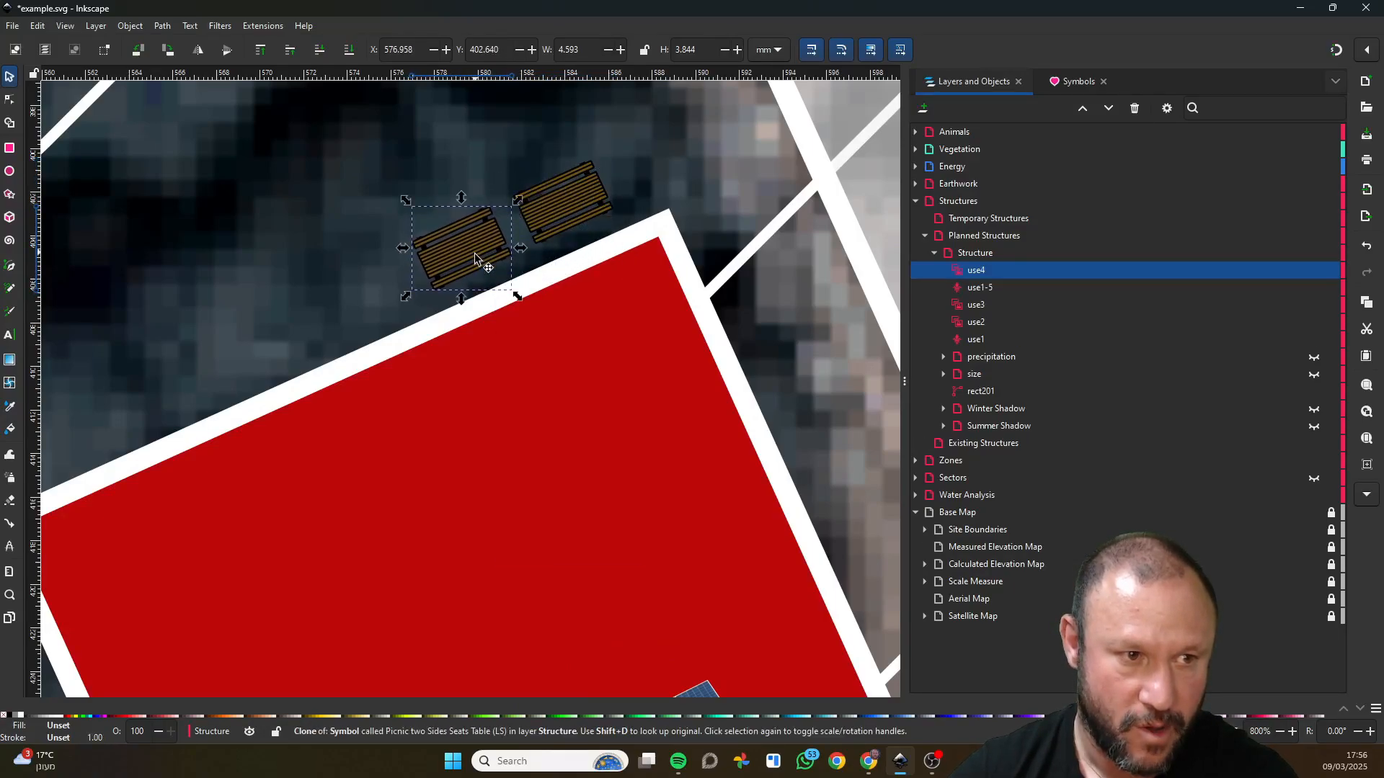
click(552, 205)
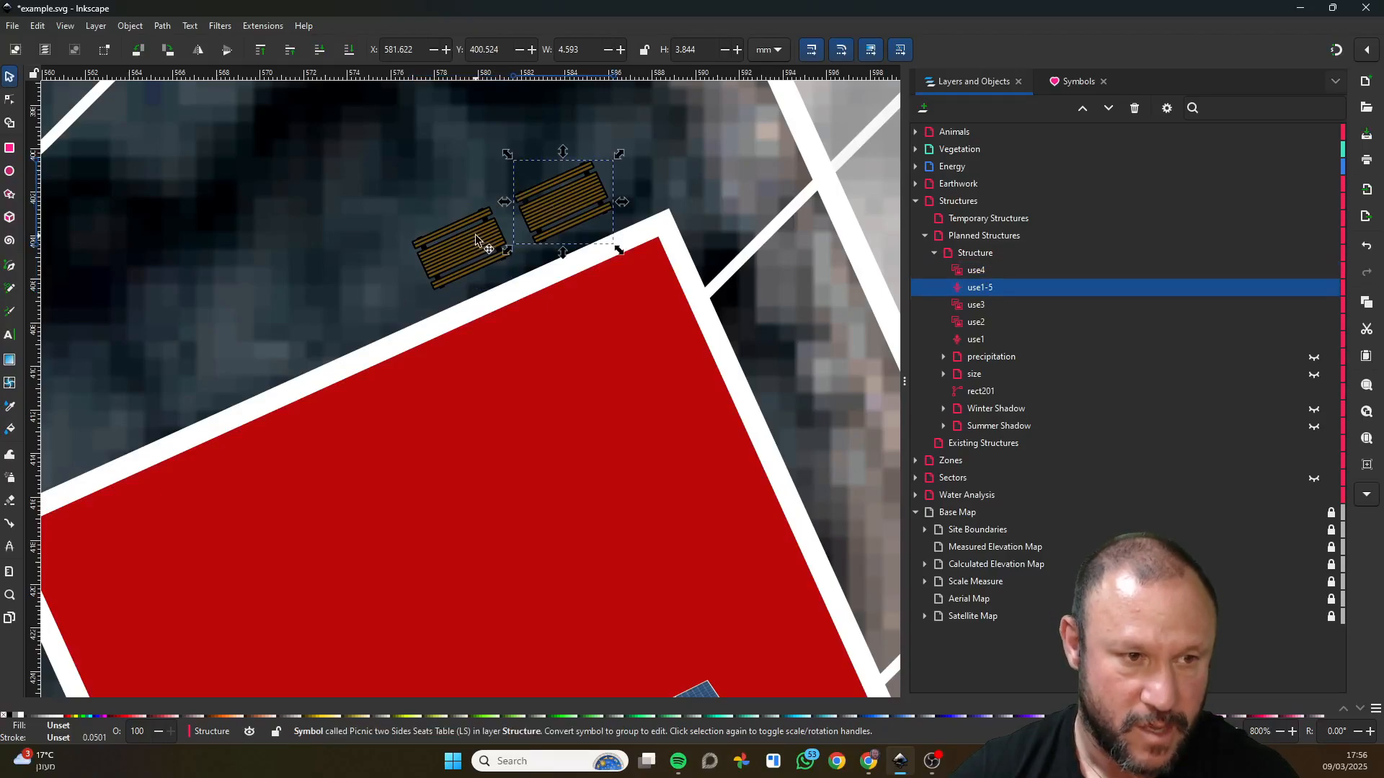
click(462, 249)
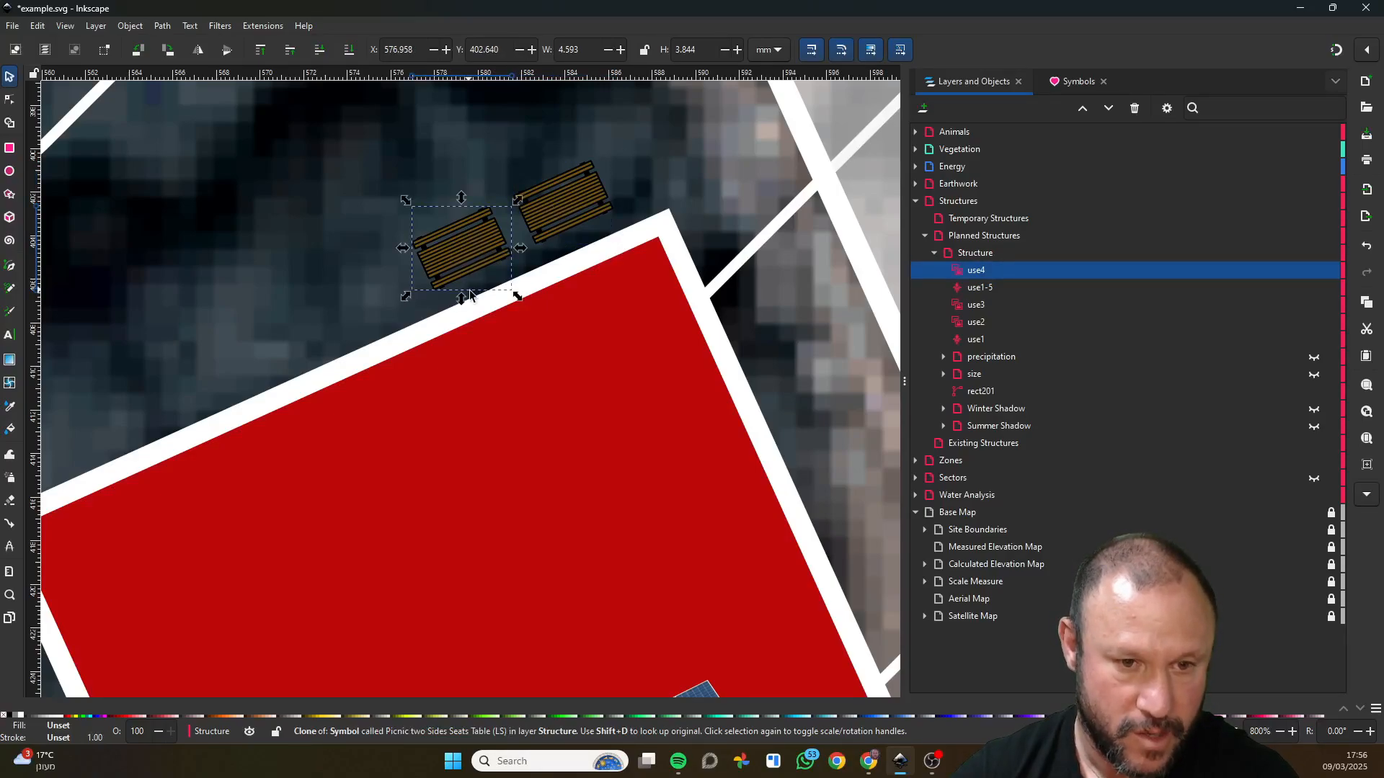
Expand the Energy layer and select its Solar sublayer.
scroll(538, 425, down, 8)
scroll(535, 430, down, 1)
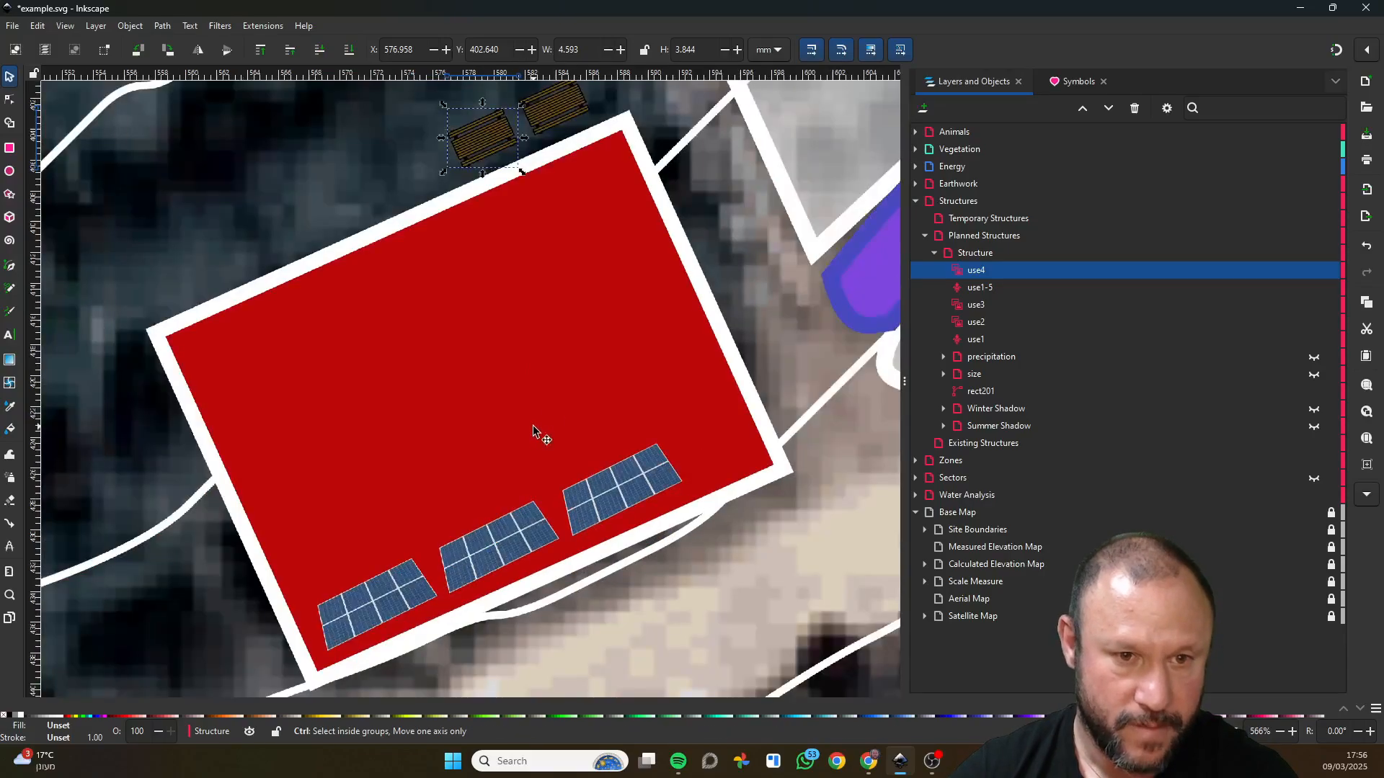
drag(560, 351, 592, 445)
scroll(626, 207, up, 2)
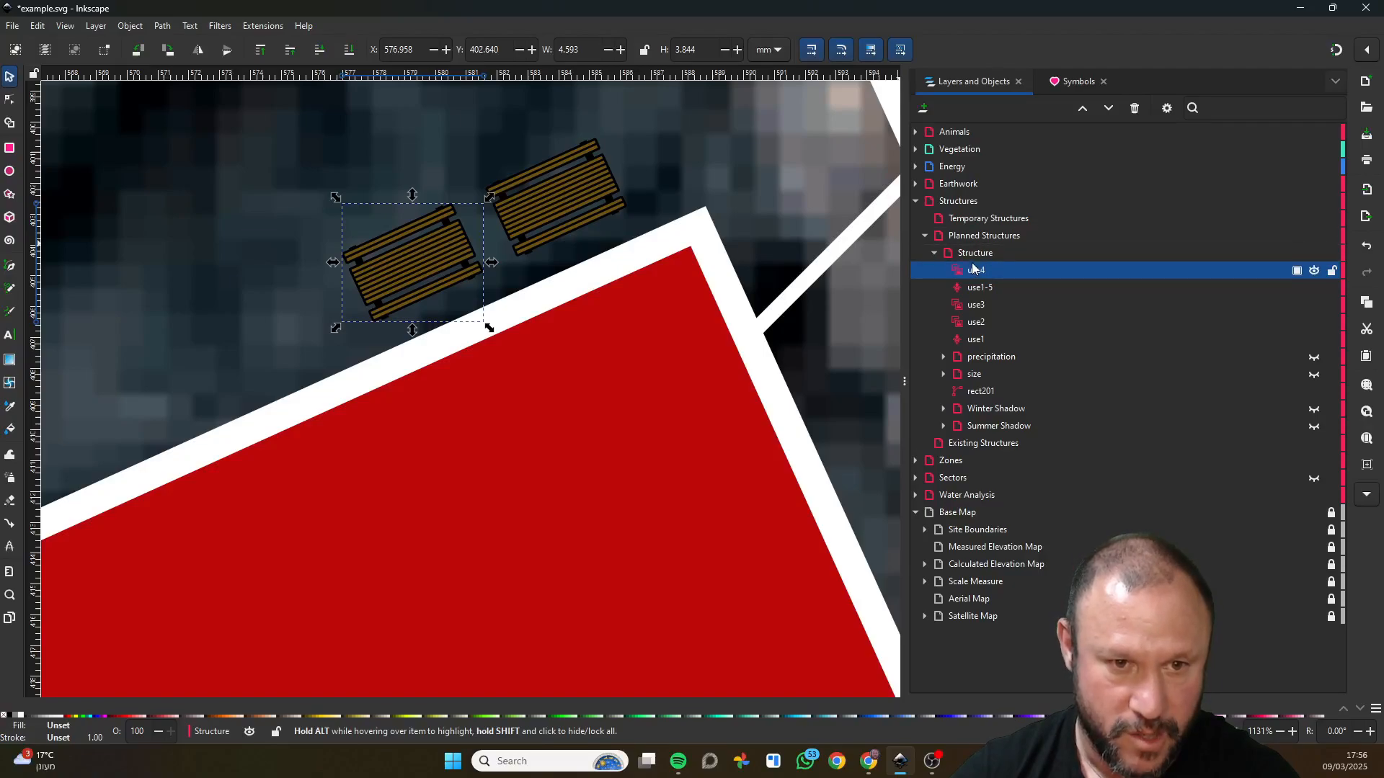
click(926, 234)
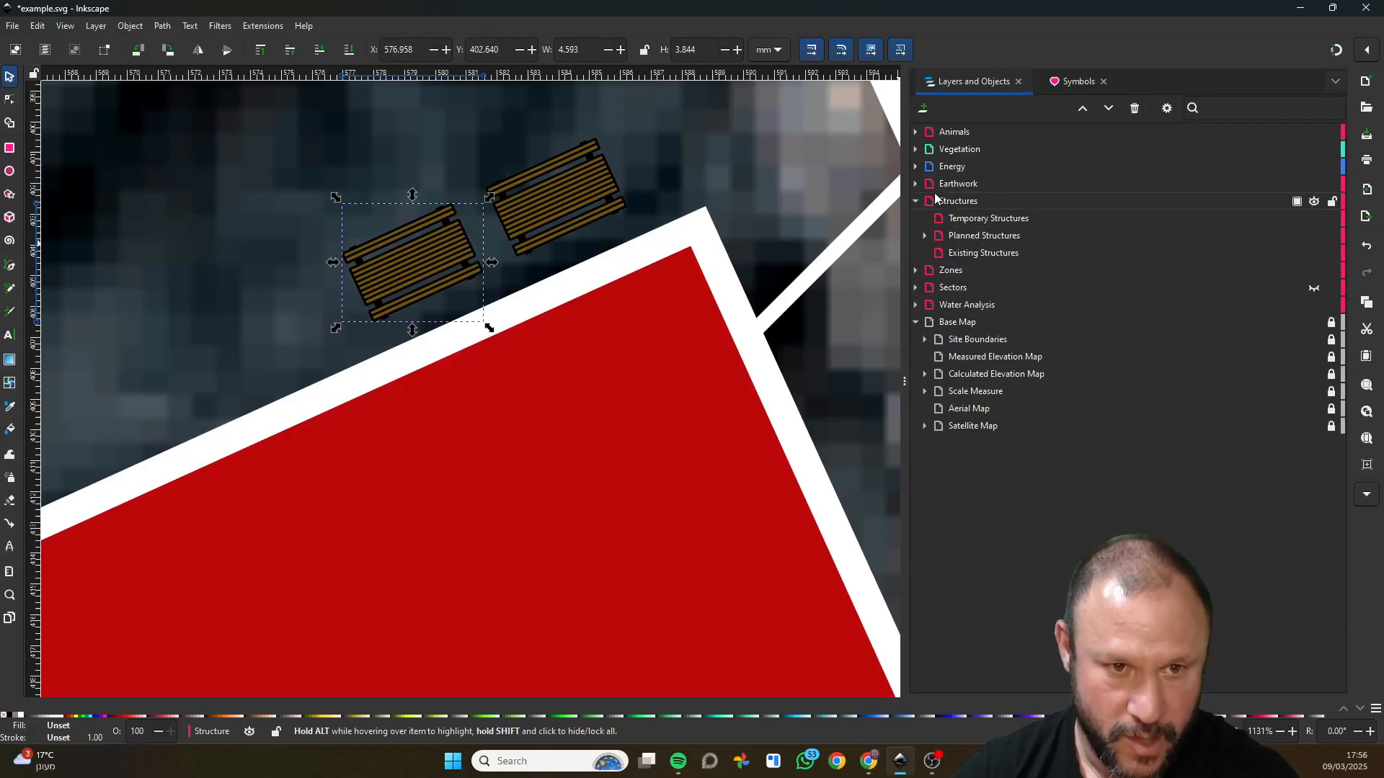
click(915, 167)
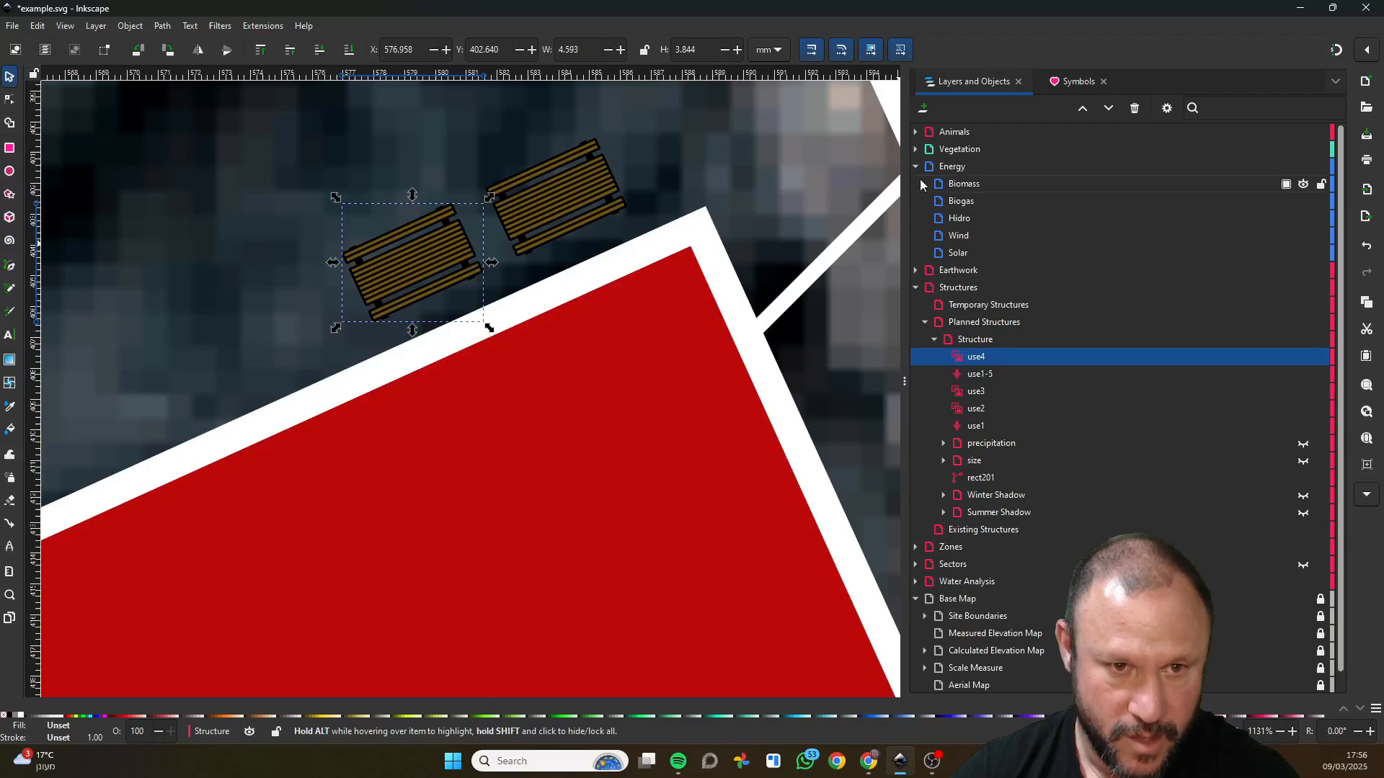
click(966, 252)
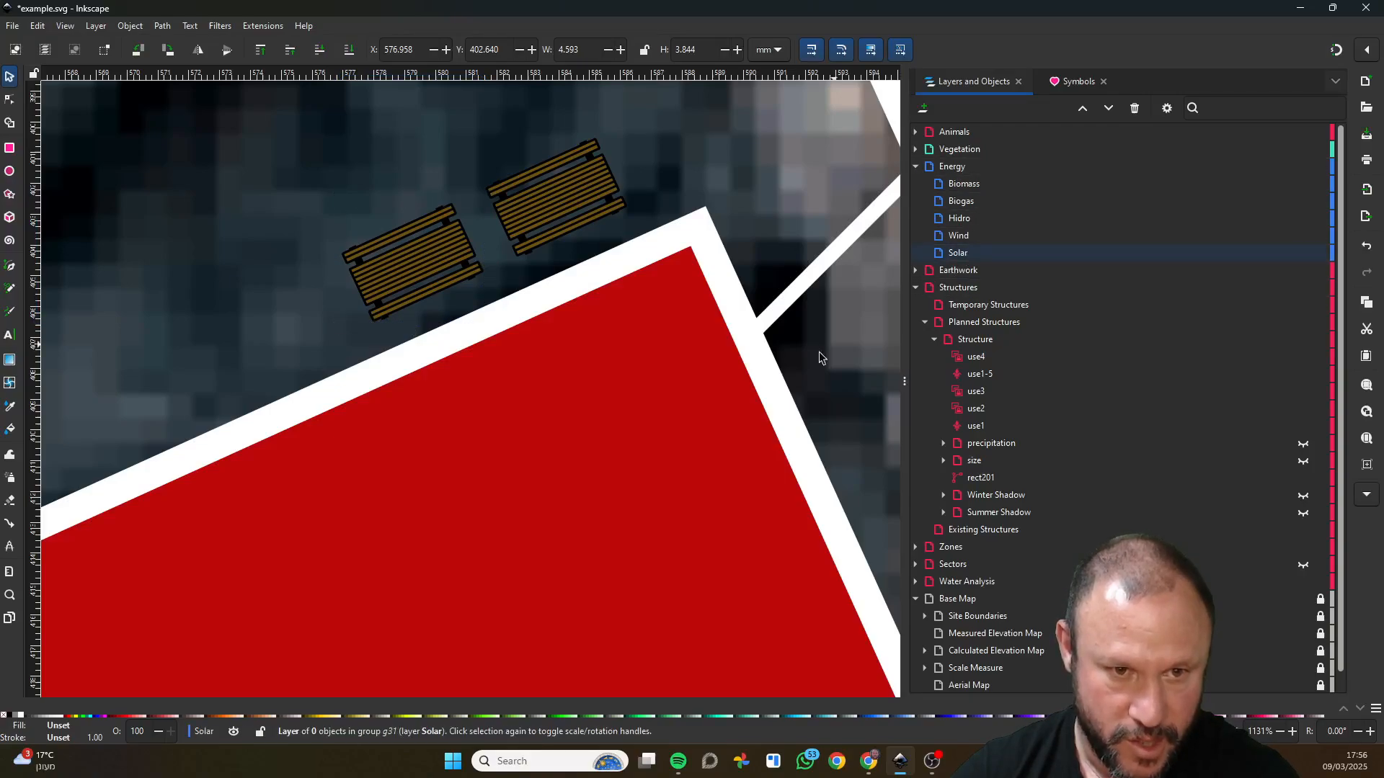
Select all three solar arrays on the red building and remove them from the Structure layer.
scroll(671, 468, down, 10)
scroll(671, 465, down, 4)
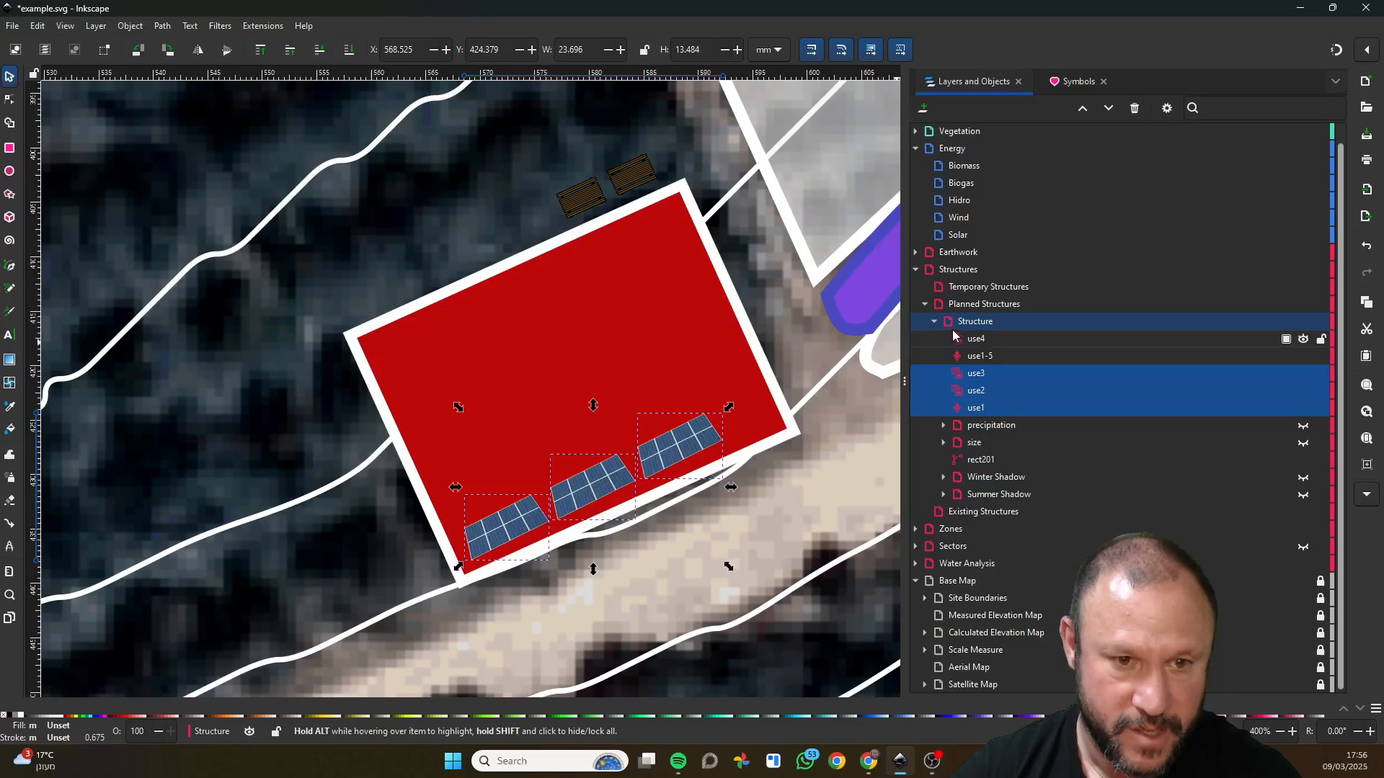
key(Delete)
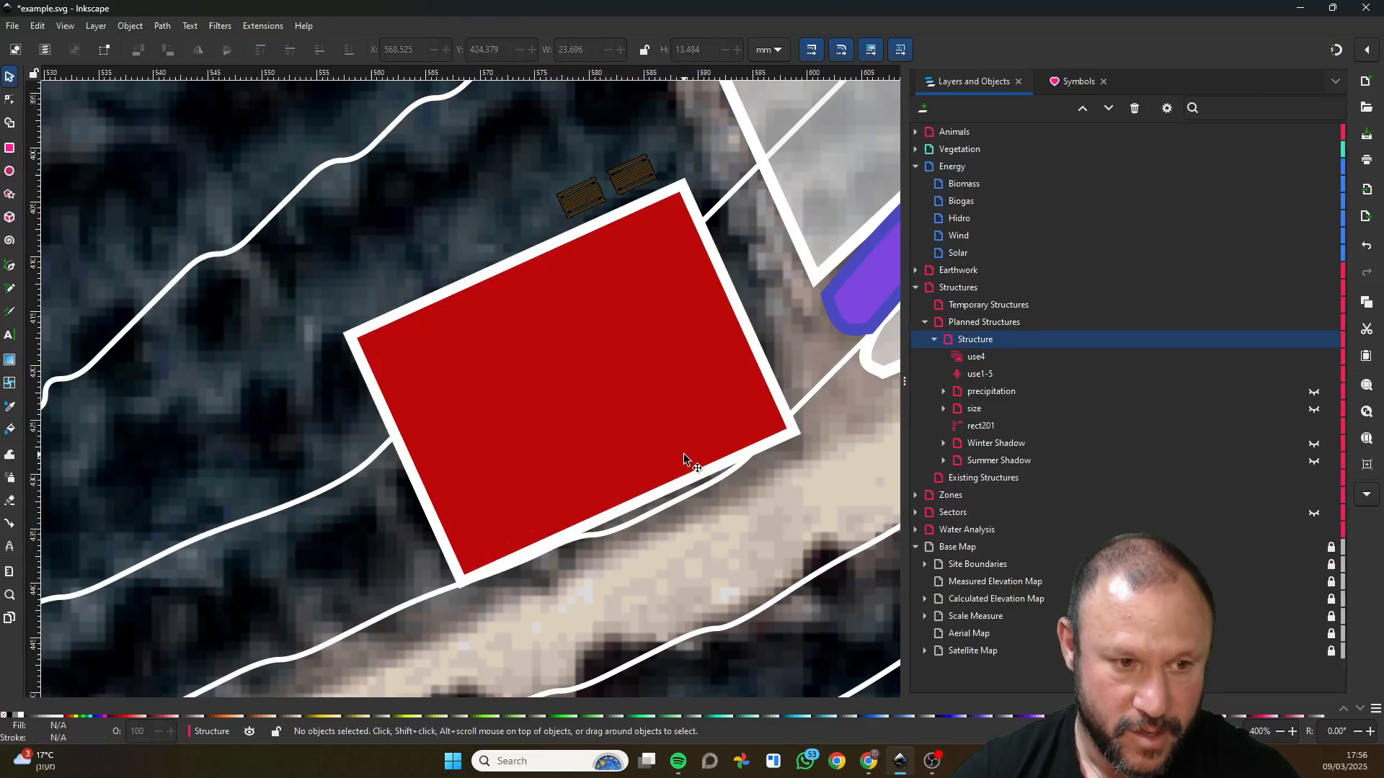
Paste the three solar arrays into the Solar sublayer and place them along the red building's lower edge.
click(959, 256)
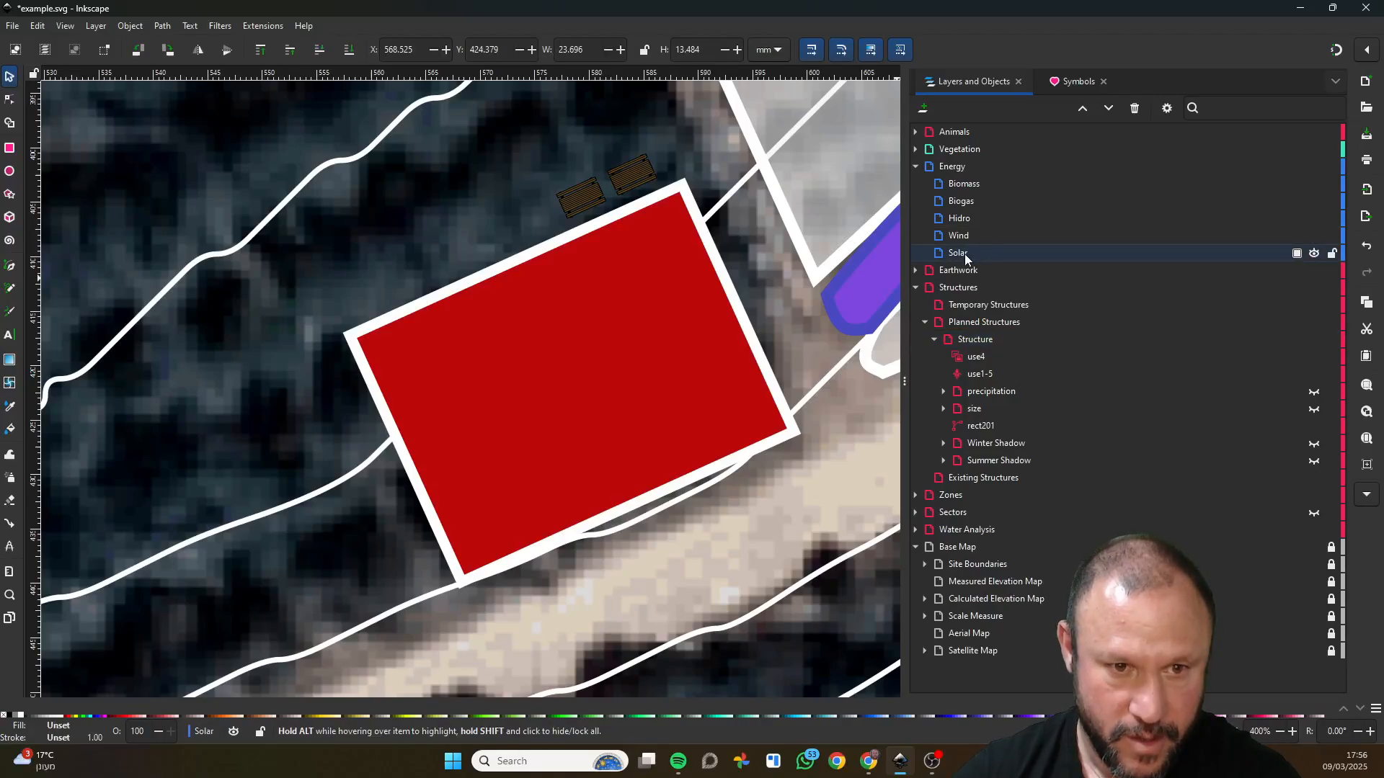
key(ctrl+z)
drag(737, 333, 555, 509)
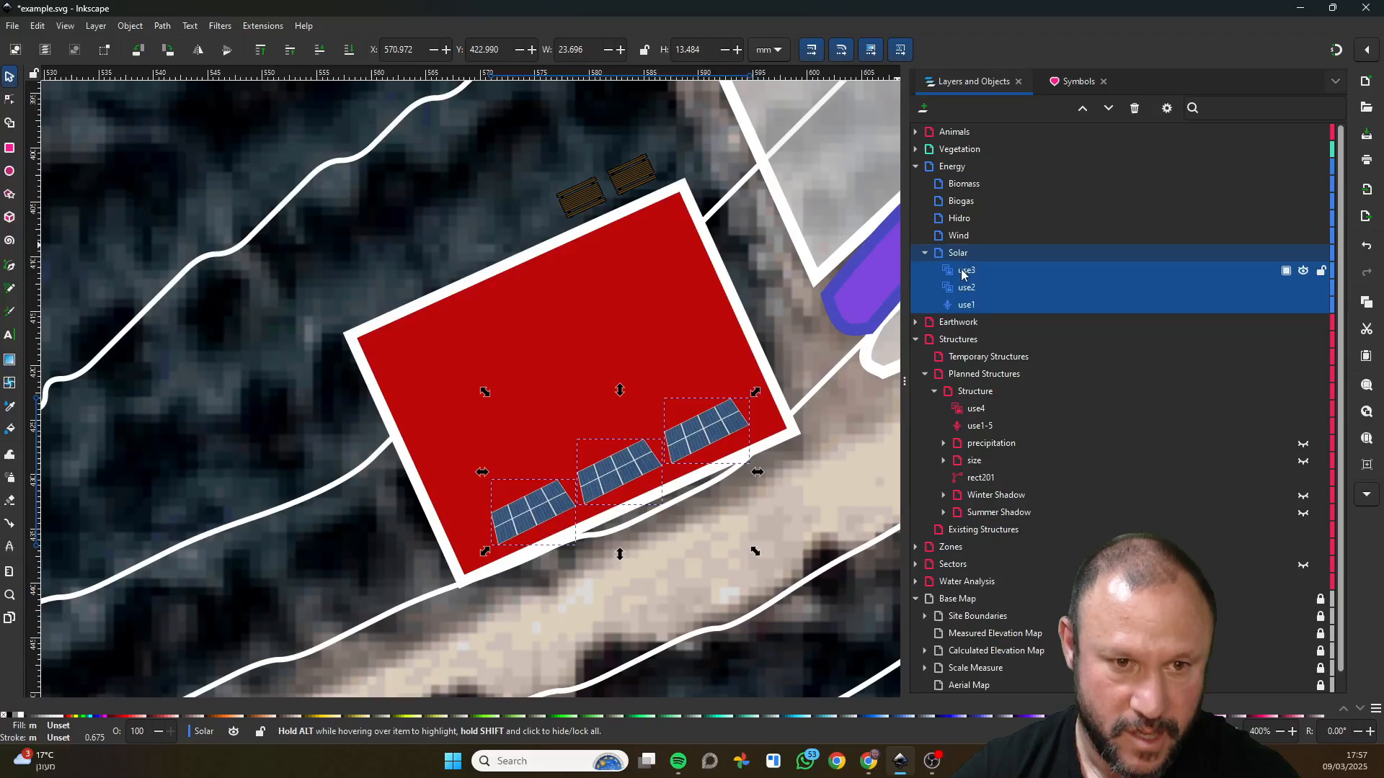
Select the three solar arrays together and shift them toward the red building's lower-left corner.
click(967, 273)
click(969, 290)
click(969, 304)
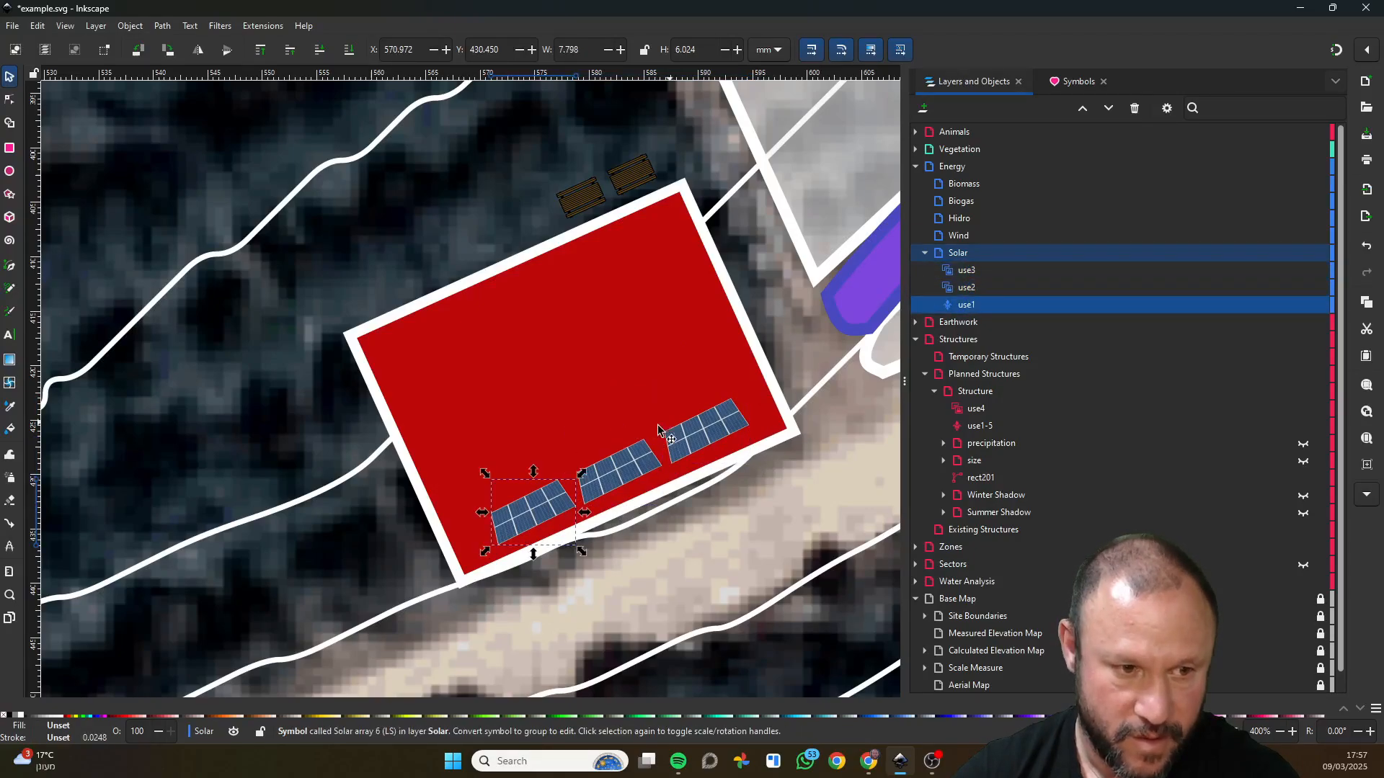
shift+click(624, 476)
shift+click(710, 435)
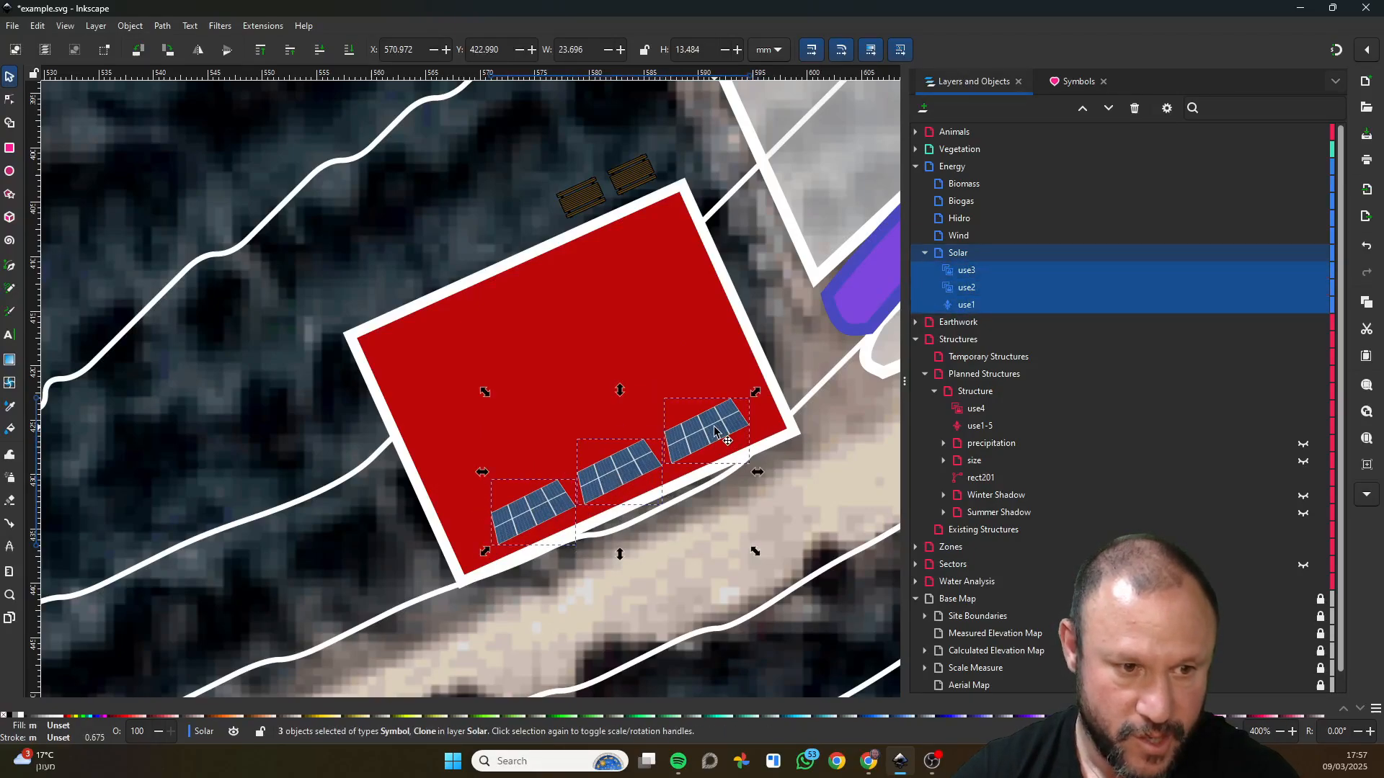
drag(710, 434, 674, 455)
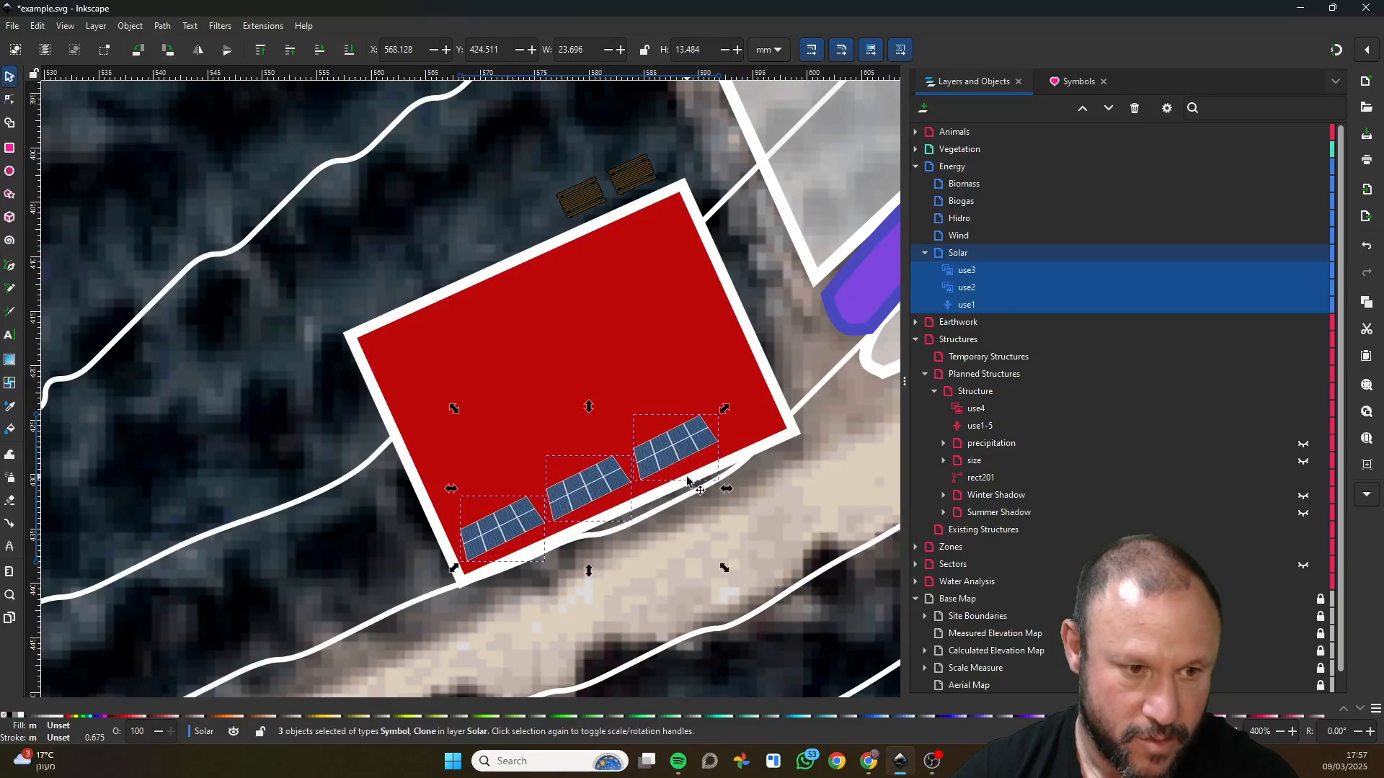
Clone the row of three solar arrays and place the clones just above it as a second row.
right_click(681, 444)
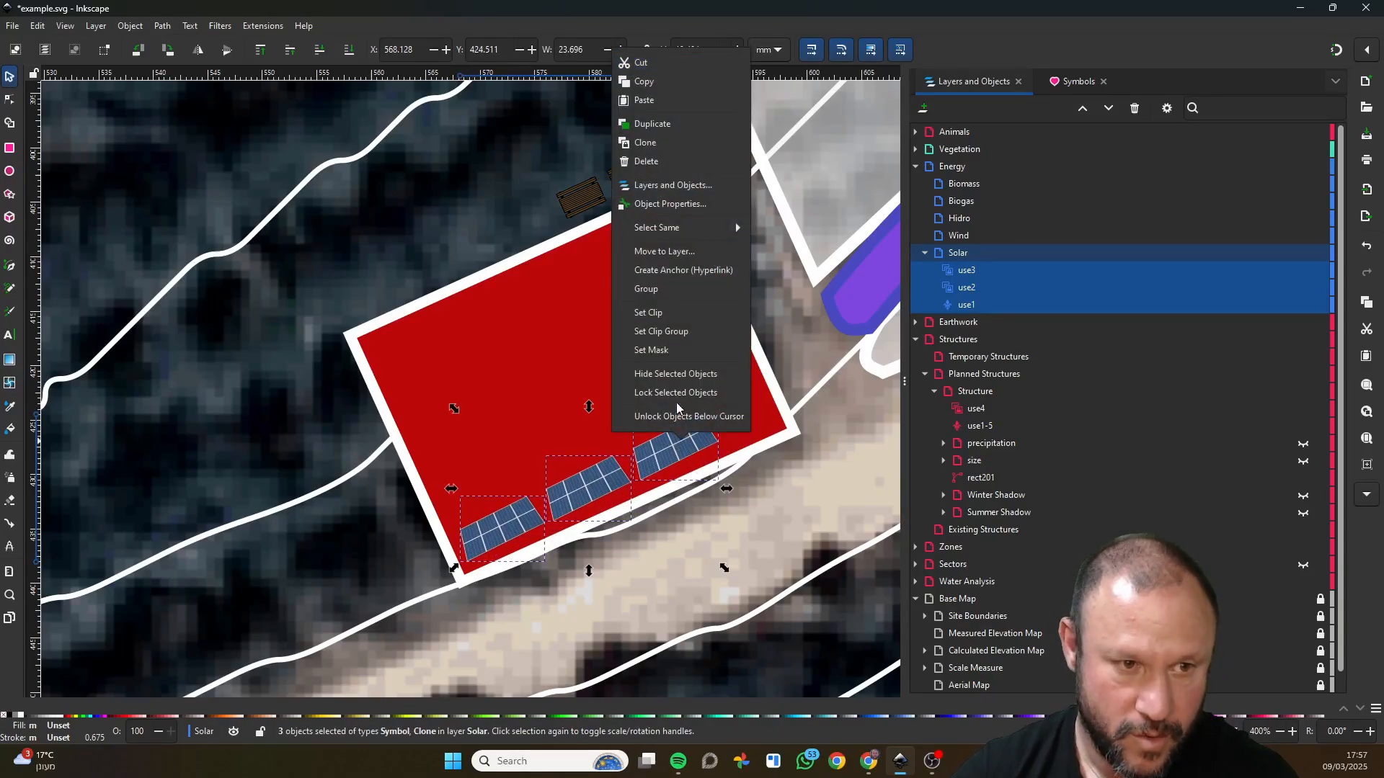
click(681, 149)
drag(692, 424, 669, 404)
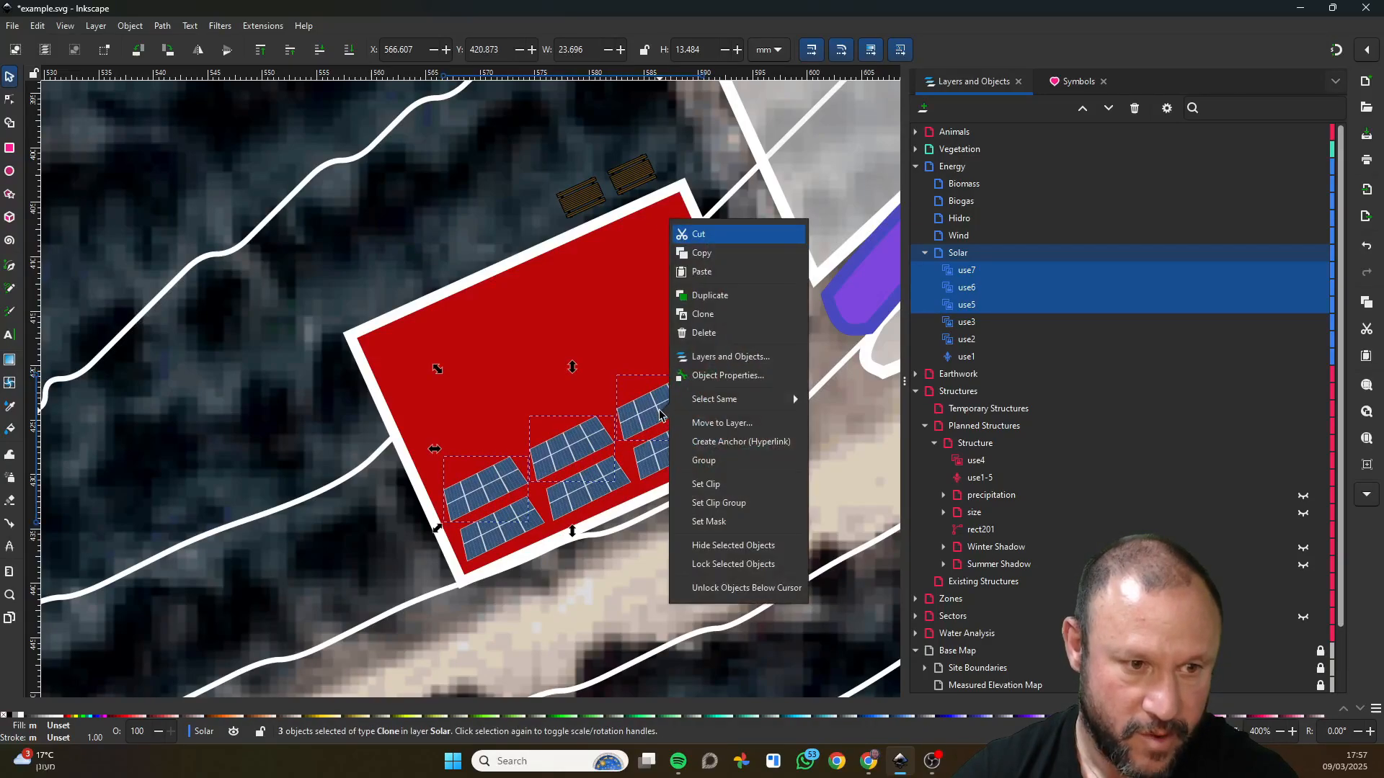
Select all six solar arrays, clone them and place the clones above as two more rows on the red building.
right_click(670, 414)
click(486, 537)
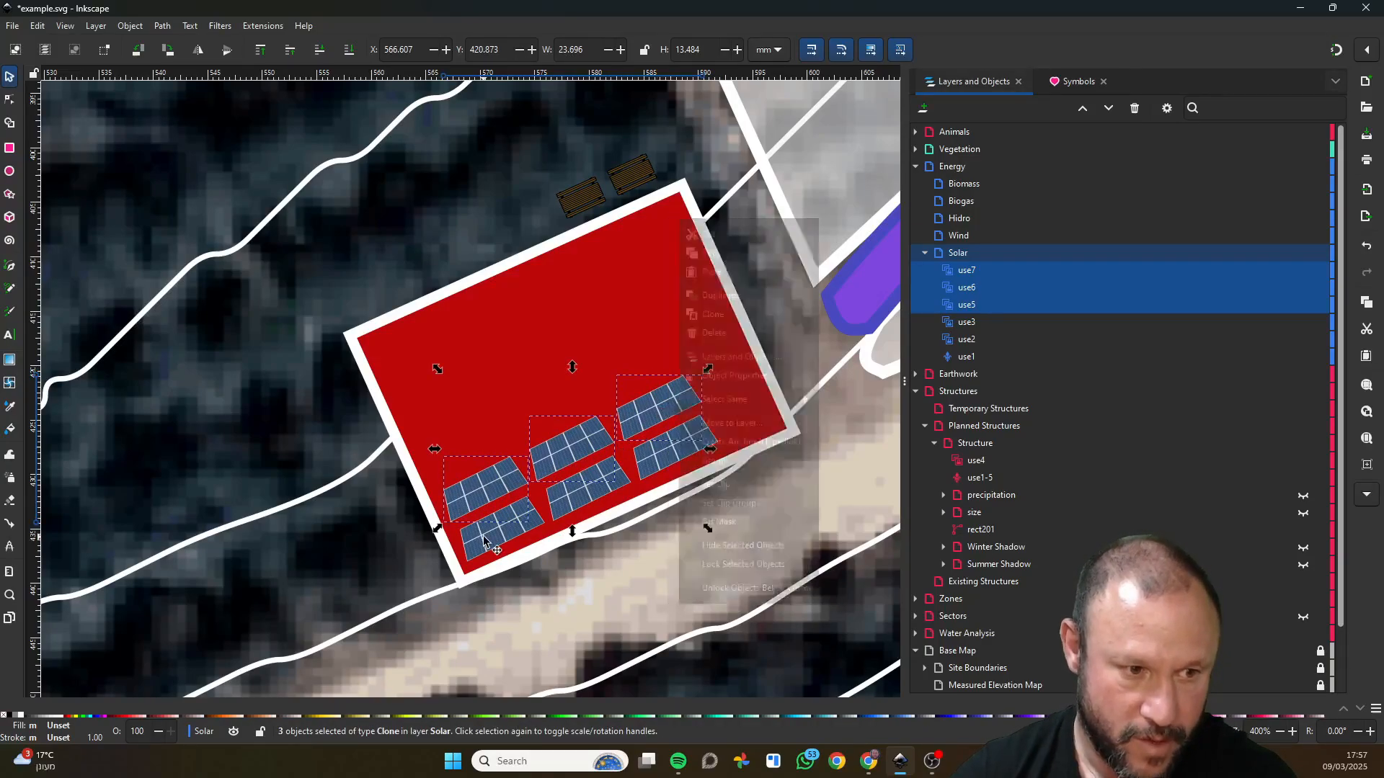
shift+click(511, 534)
shift+click(586, 495)
shift+click(667, 454)
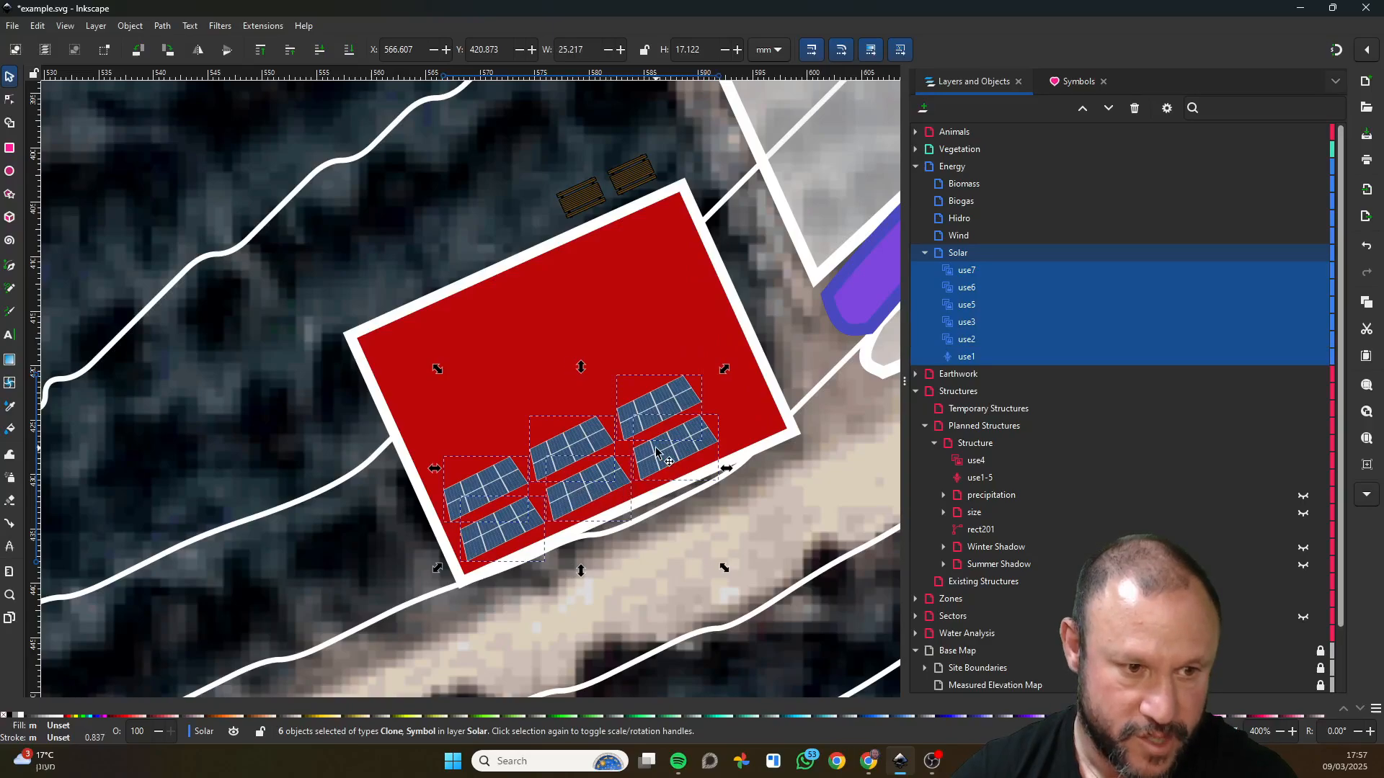
right_click(588, 437)
click(620, 149)
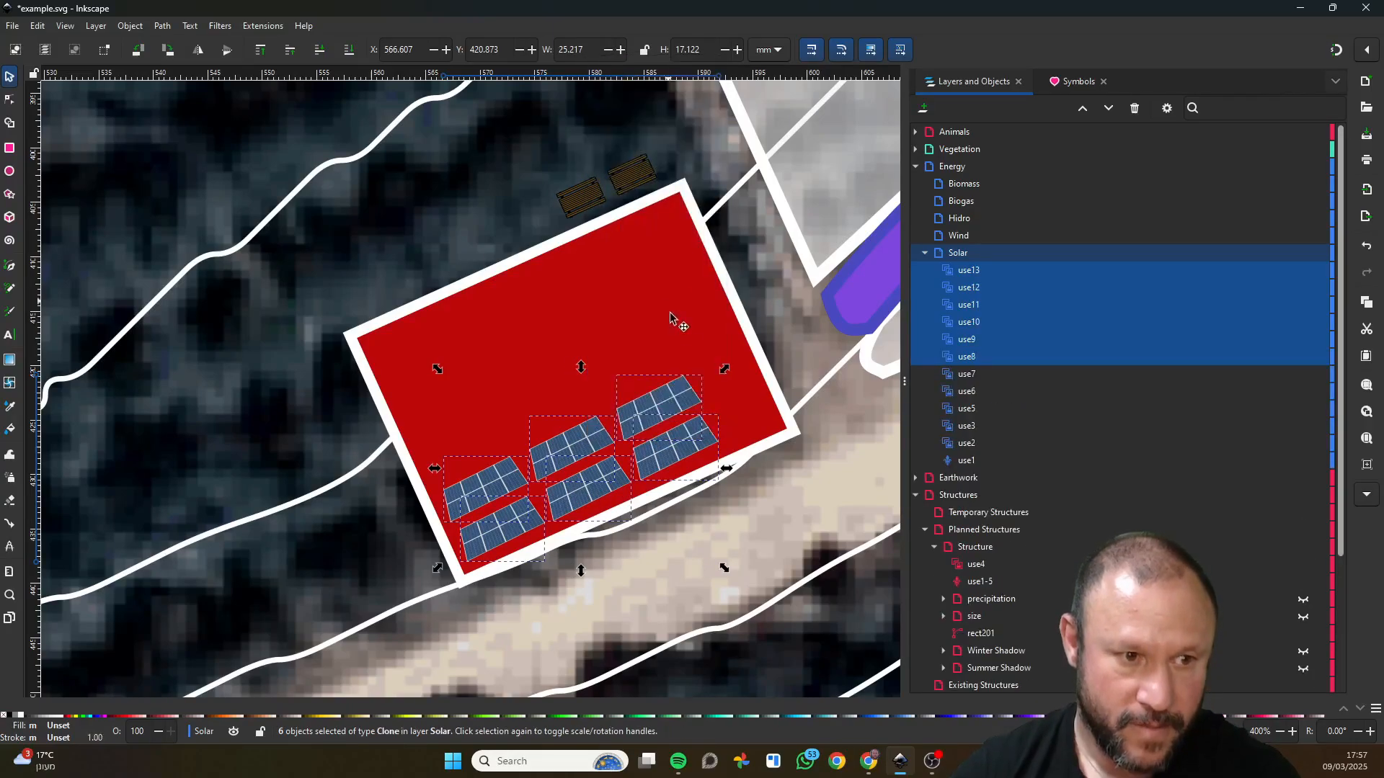
drag(682, 407, 645, 326)
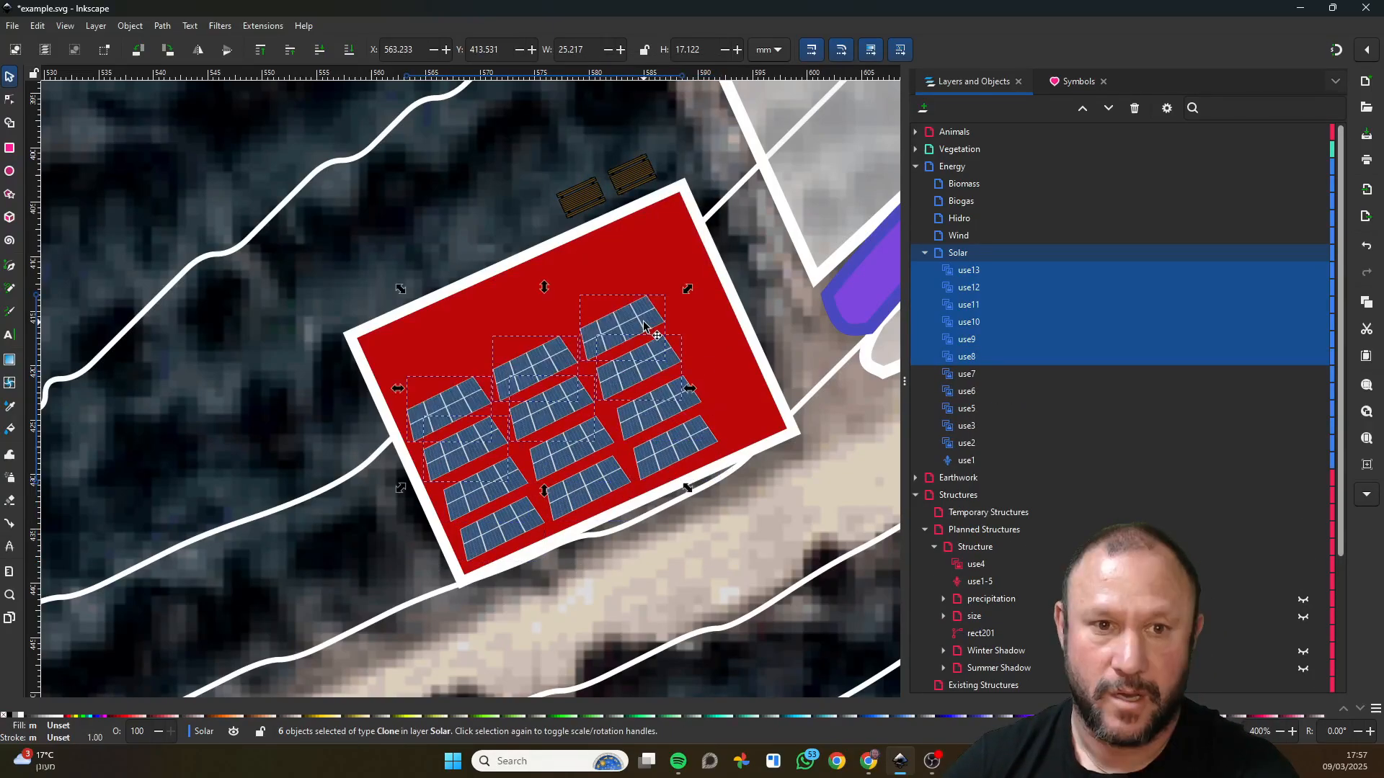
Add a Tree #1 (LS) symbol at the upper-left corner of the orchard and scale it down to about 6.4 mm wide.
click(1080, 84)
scroll(1106, 336, down, 5)
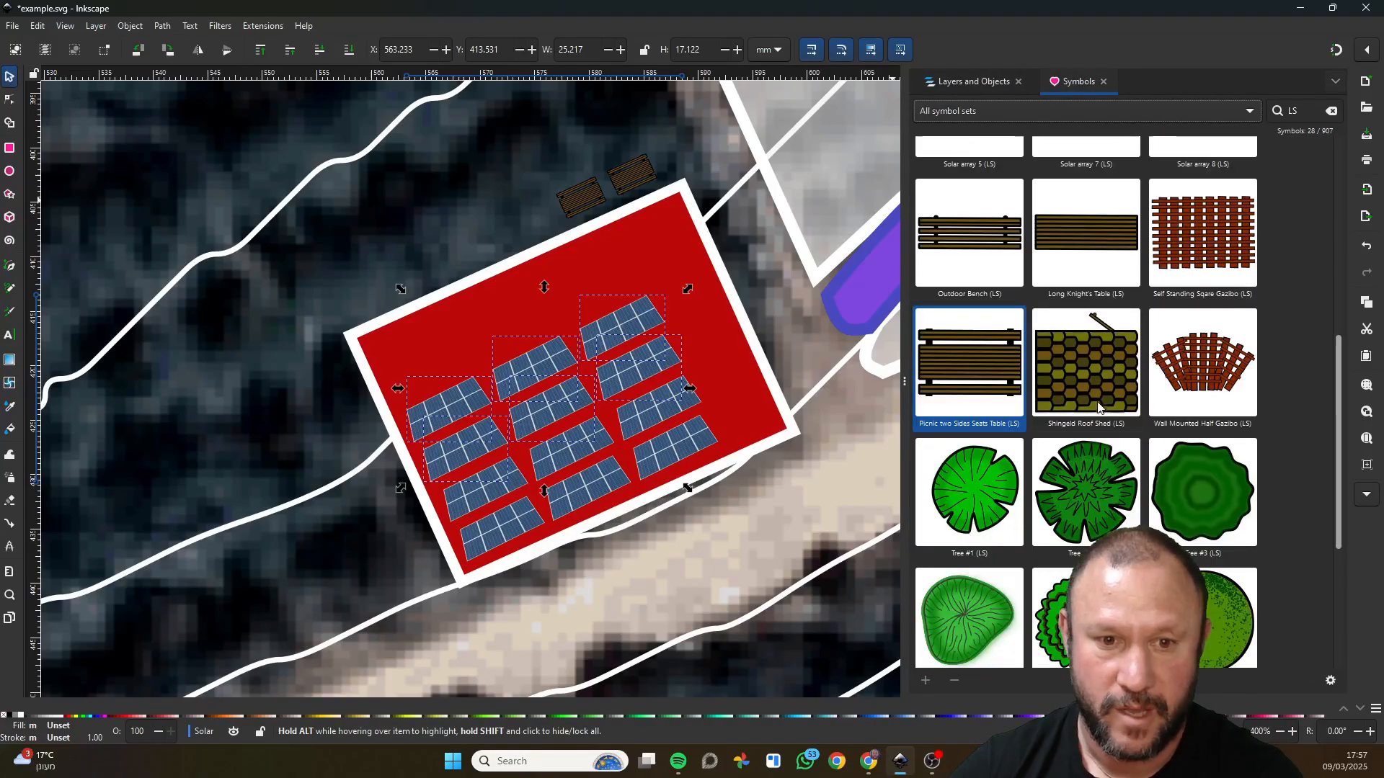
scroll(659, 501, down, 7)
scroll(627, 296, up, 4)
click(618, 324)
scroll(562, 353, down, 2)
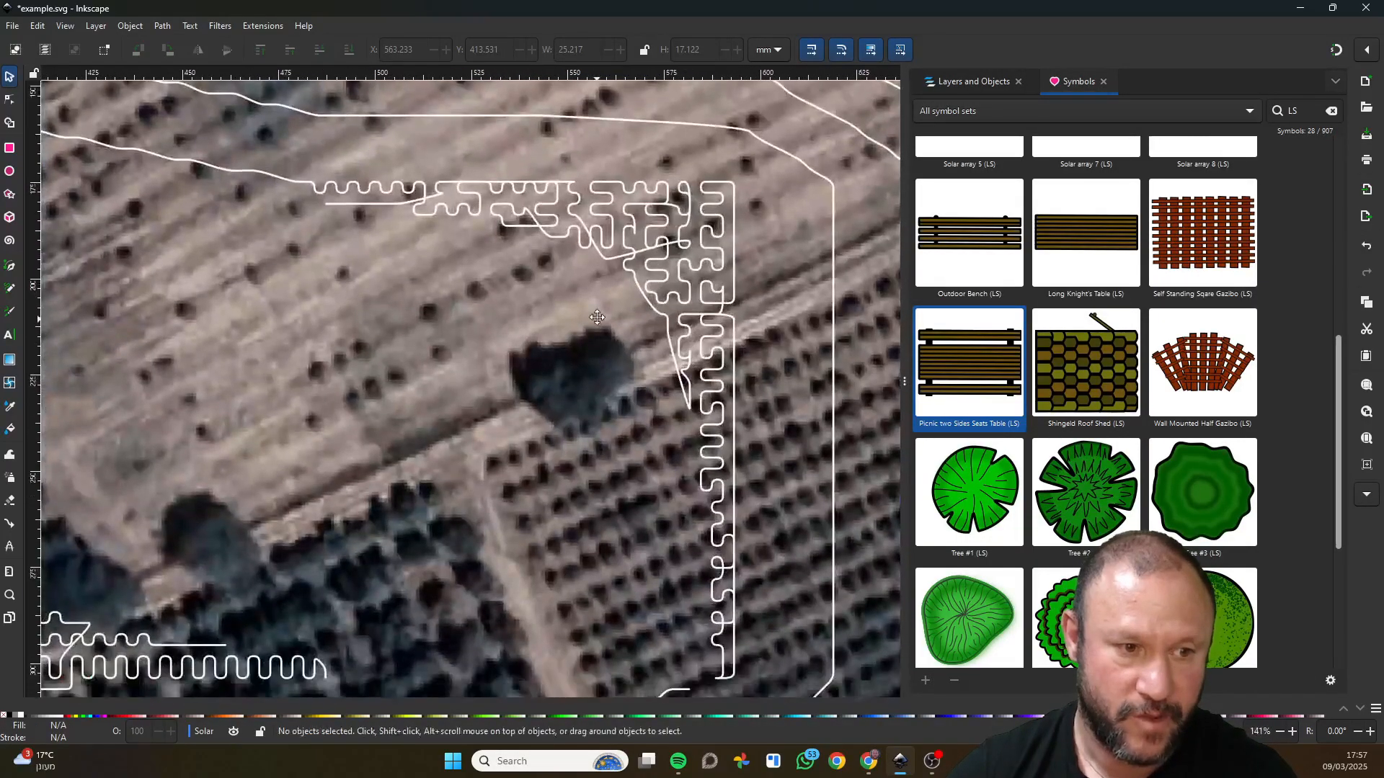
scroll(430, 393, up, 2)
scroll(509, 403, down, 2)
click(941, 513)
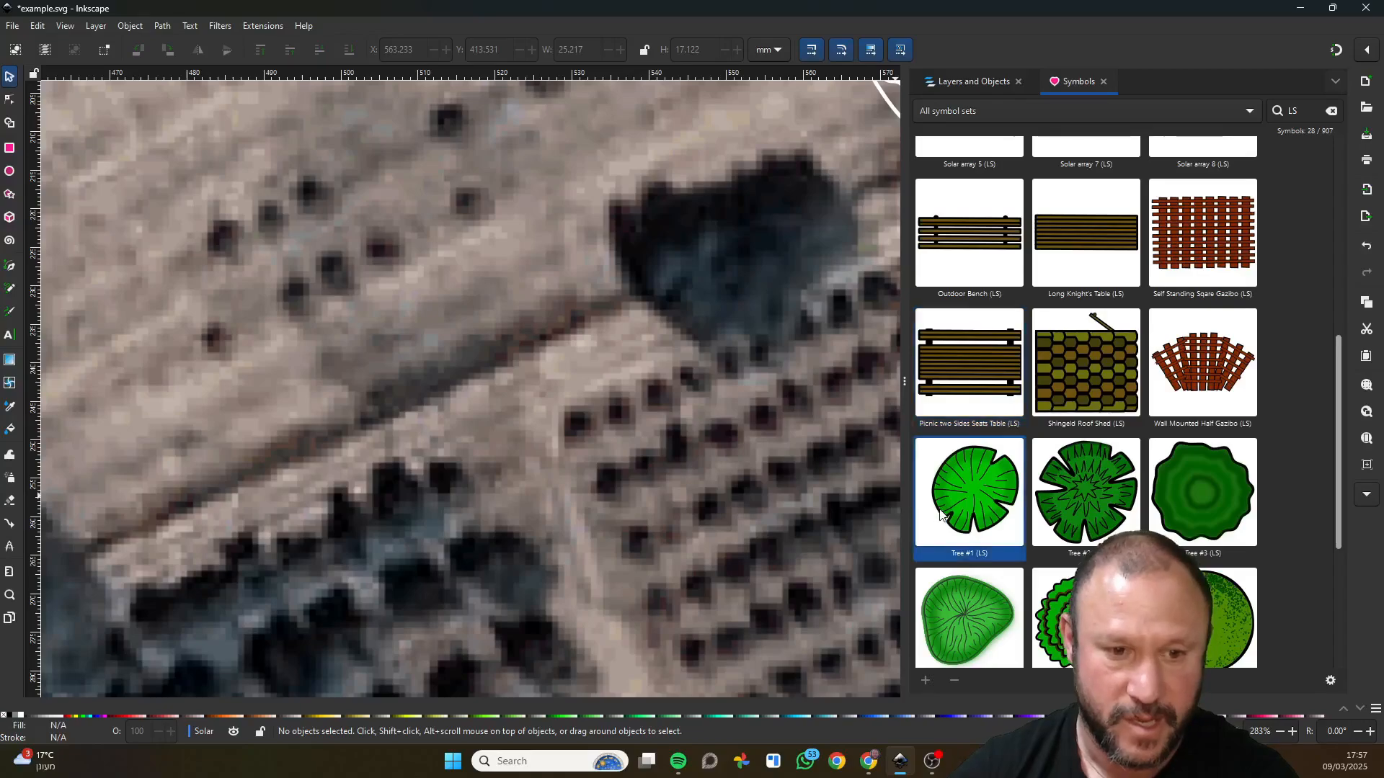
drag(964, 499, 661, 449)
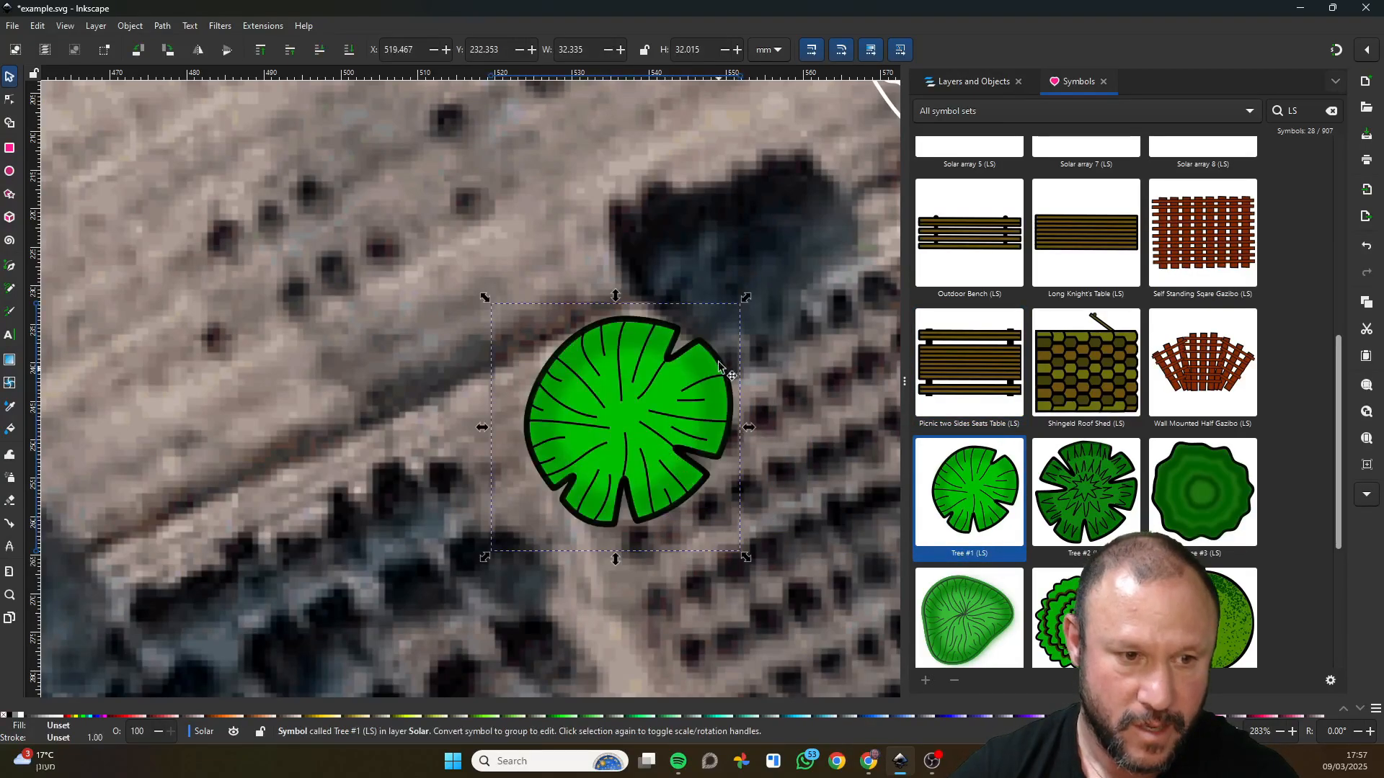
drag(746, 297, 581, 426)
Clone the tree and place the clone to its upper right along the orchard's first row.
right_click(581, 426)
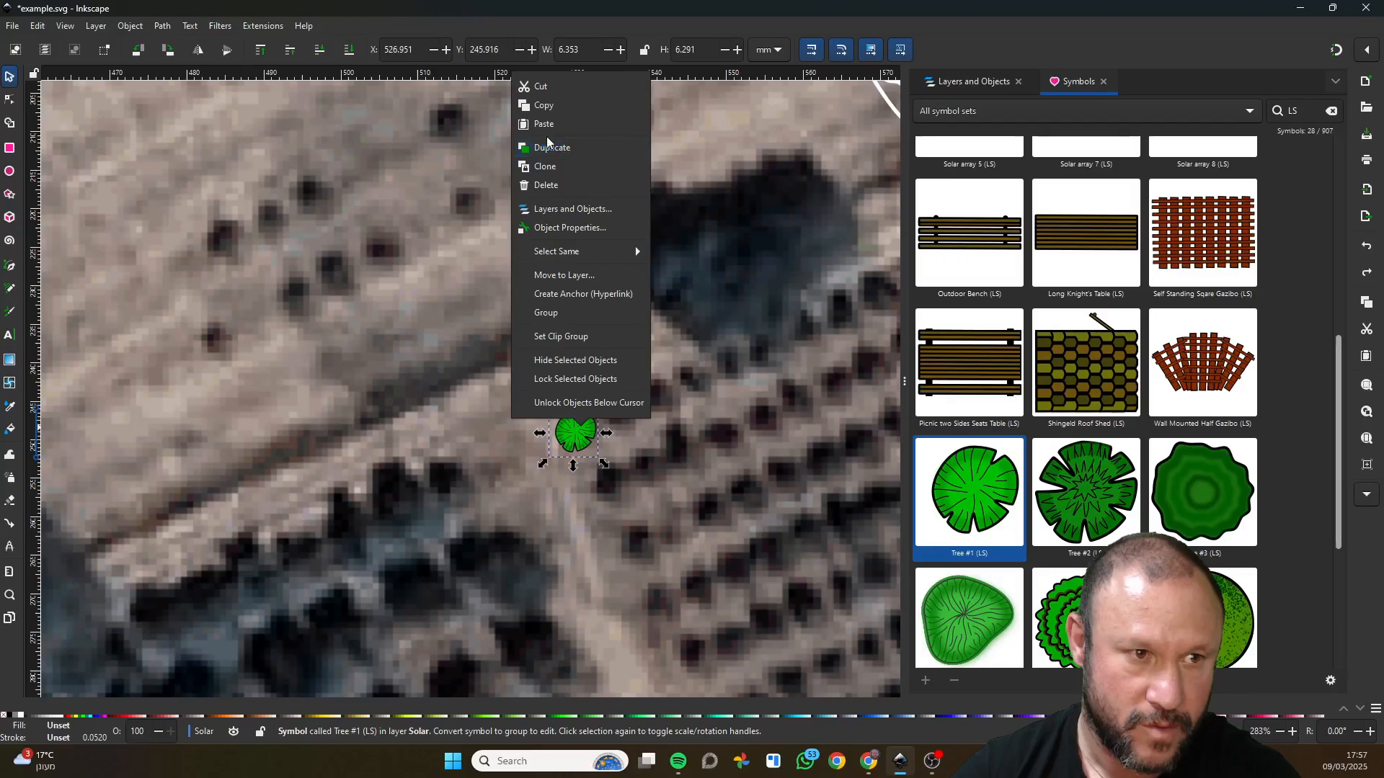
click(546, 167)
drag(574, 434, 615, 416)
Clone the two trees together and position the clones to the upper right to form a row of four.
shift+click(572, 432)
right_click(566, 428)
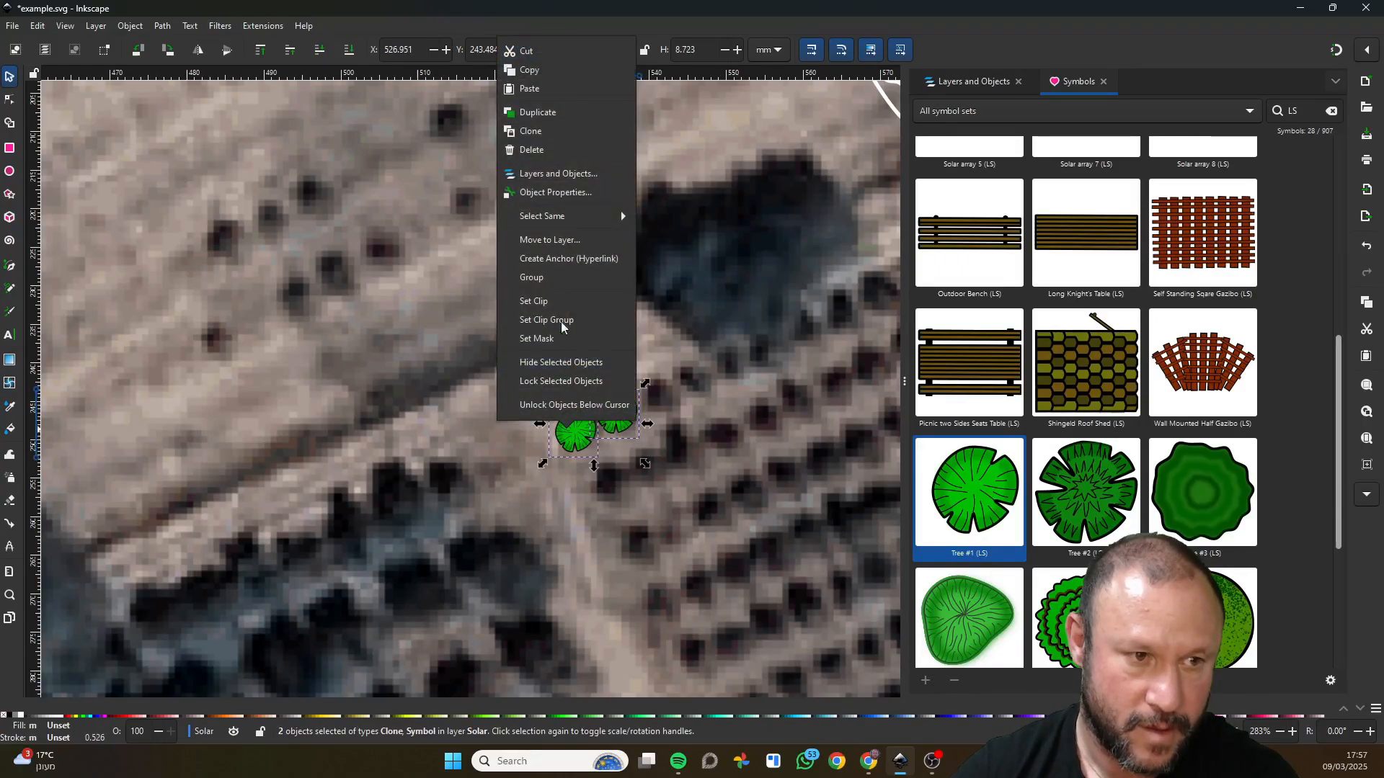
click(544, 132)
mouse_move(624, 419)
mouse_down()
mouse_move(707, 382)
mouse_move(674, 433)
mouse_move(652, 437)
mouse_move(650, 402)
mouse_move(626, 429)
mouse_up()
key(Escape)
click(650, 390)
click(651, 390)
click(563, 386)
click(643, 400)
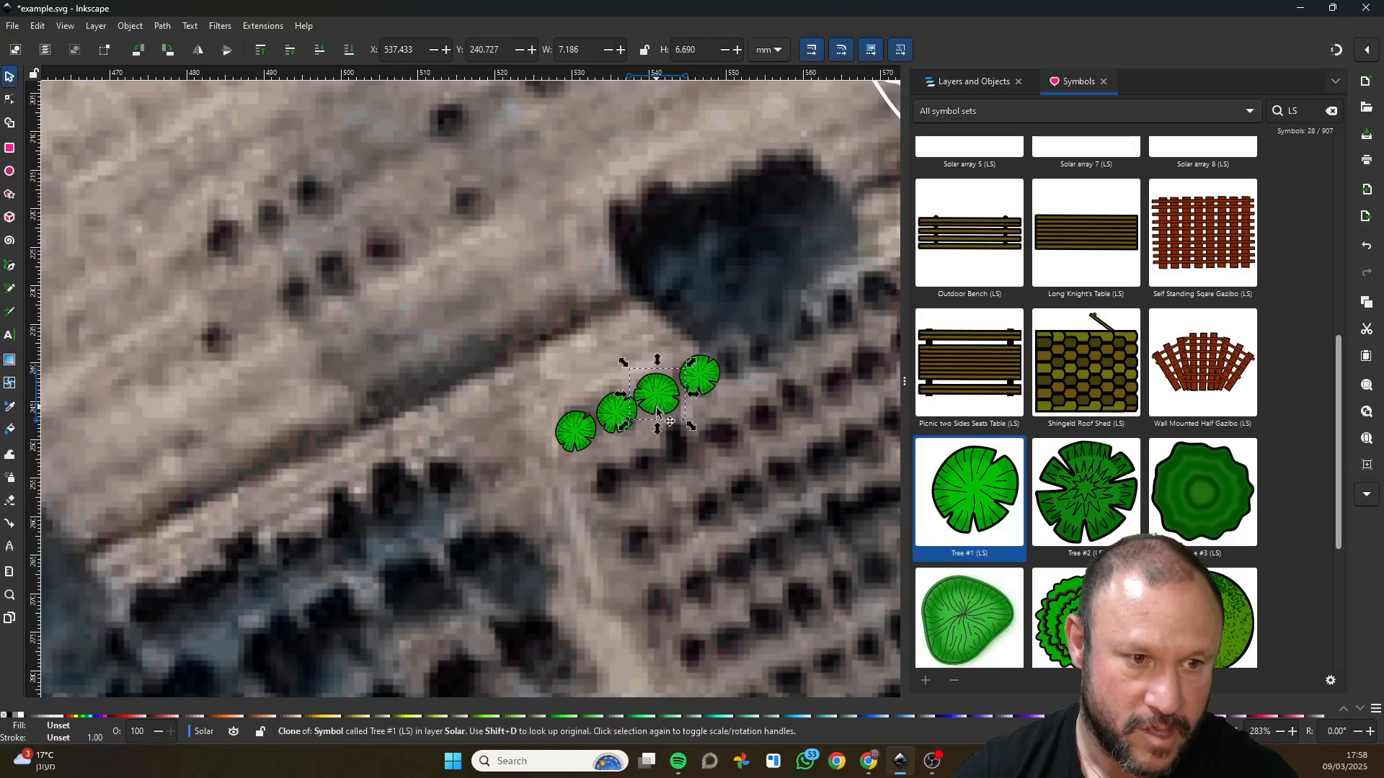
drag(657, 432, 657, 432)
Clone the first three trees of the row and place the clones below them as a second row.
shift+click(617, 431)
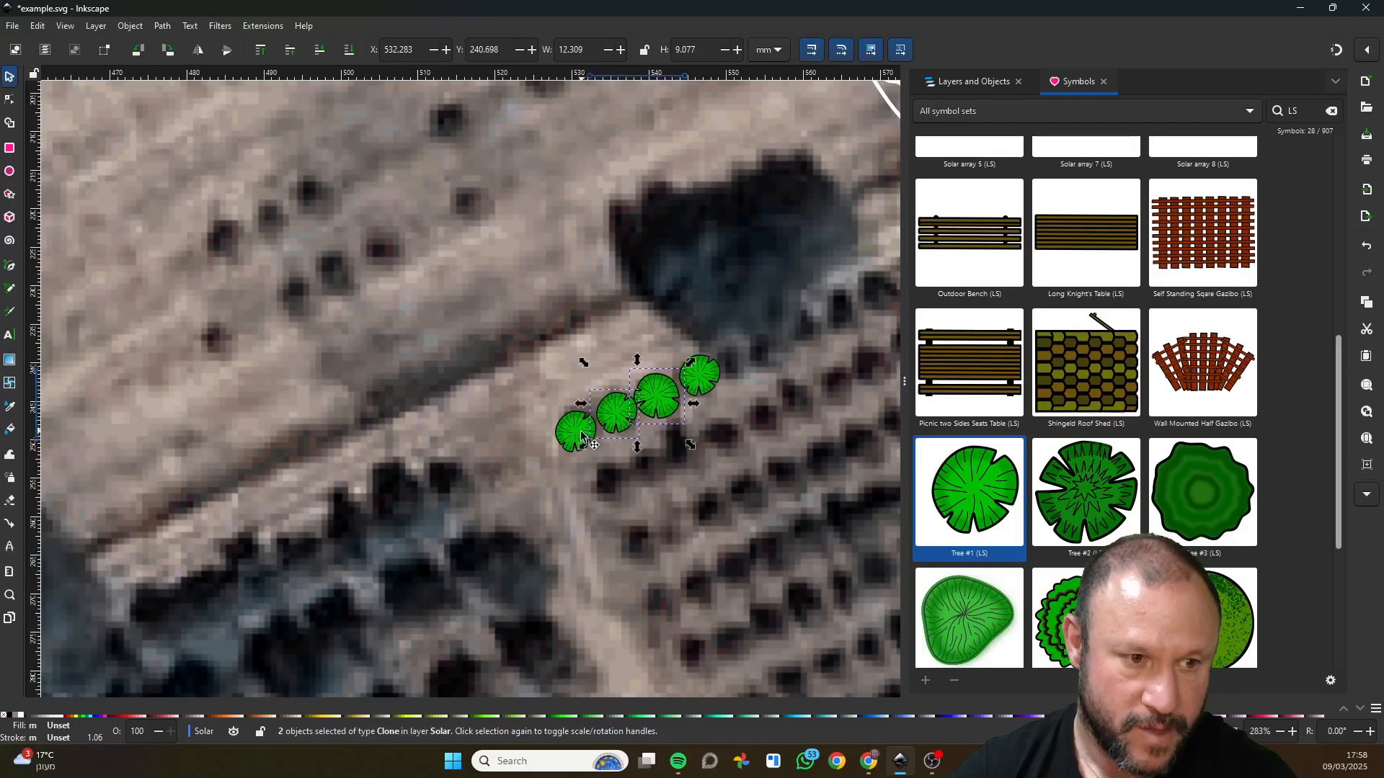
shift+click(573, 441)
key(ctrl+d)
drag(574, 441, 606, 491)
key(ctrl+z)
key(ctrl+d)
drag(621, 418, 648, 466)
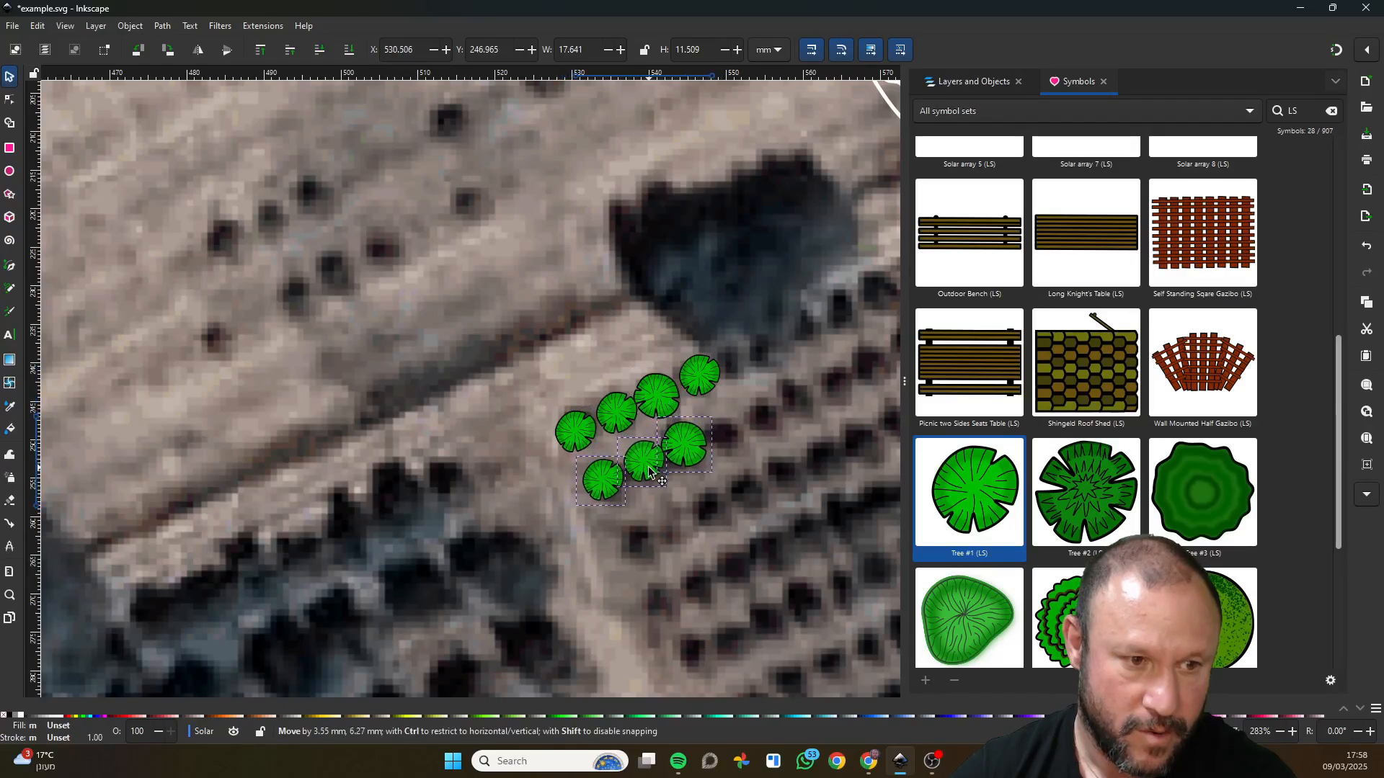
Clone the six trees forming two rows of three, rotate the clones half a turn and place them below as two more rows.
shift+click(649, 392)
shift+click(604, 426)
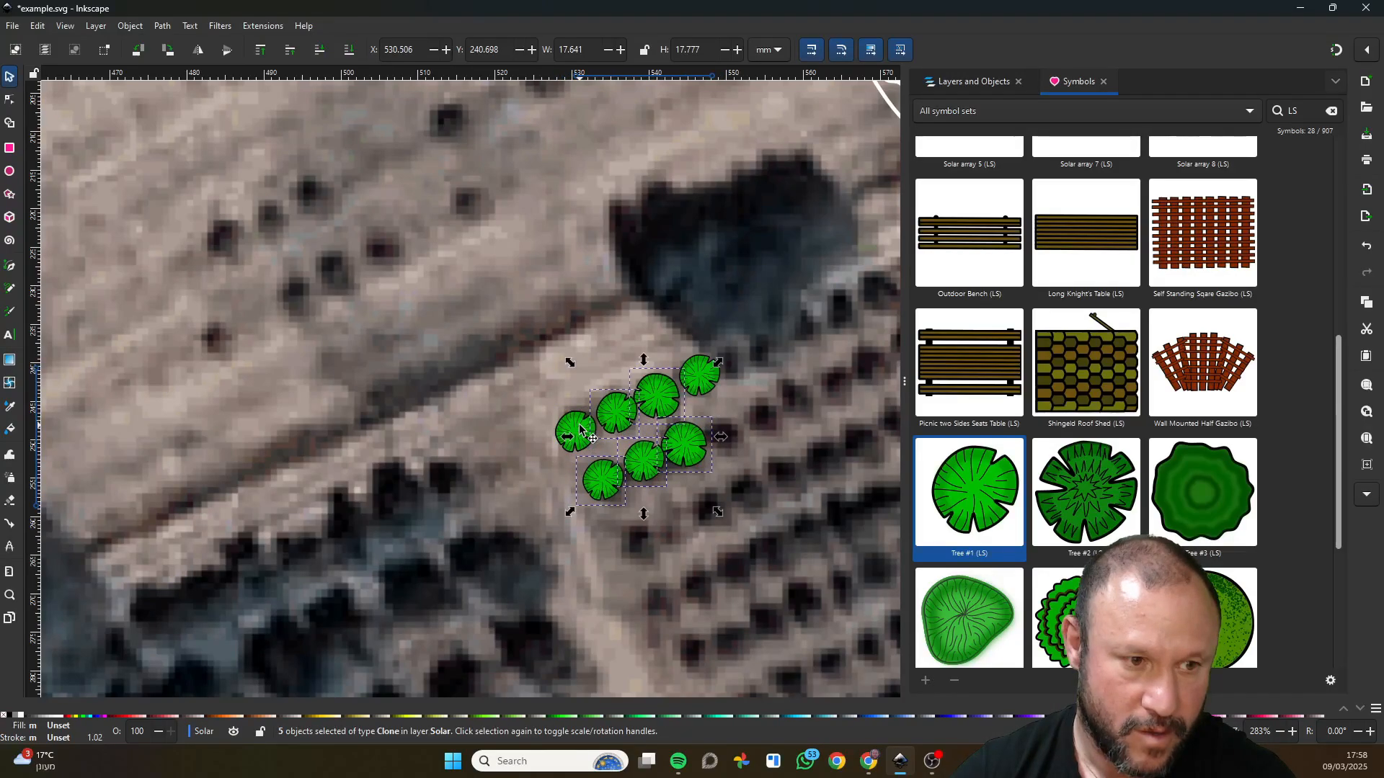
shift+click(580, 429)
right_click(658, 402)
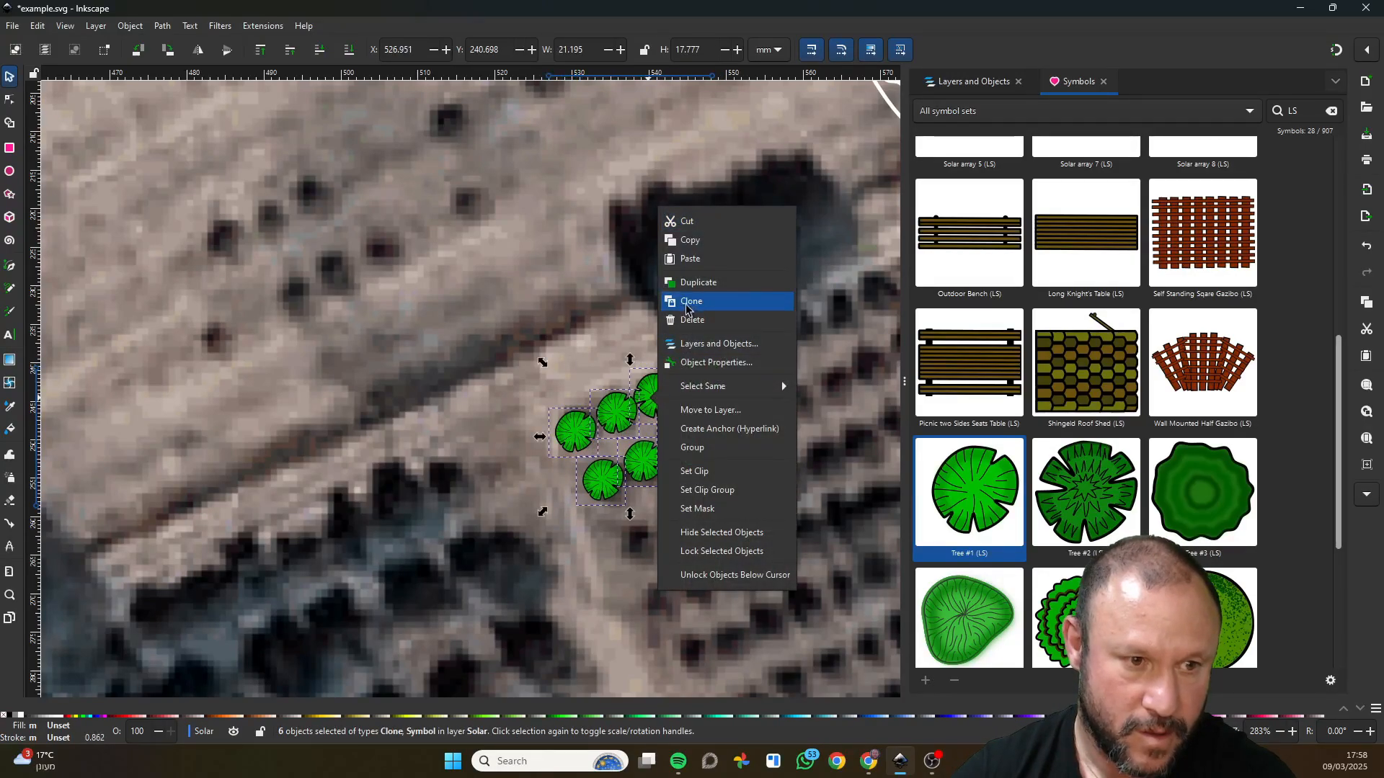
click(686, 302)
click(677, 393)
mouse_move(719, 362)
mouse_down()
mouse_move(618, 475)
mouse_move(577, 469)
mouse_move(639, 553)
mouse_up()
click(542, 524)
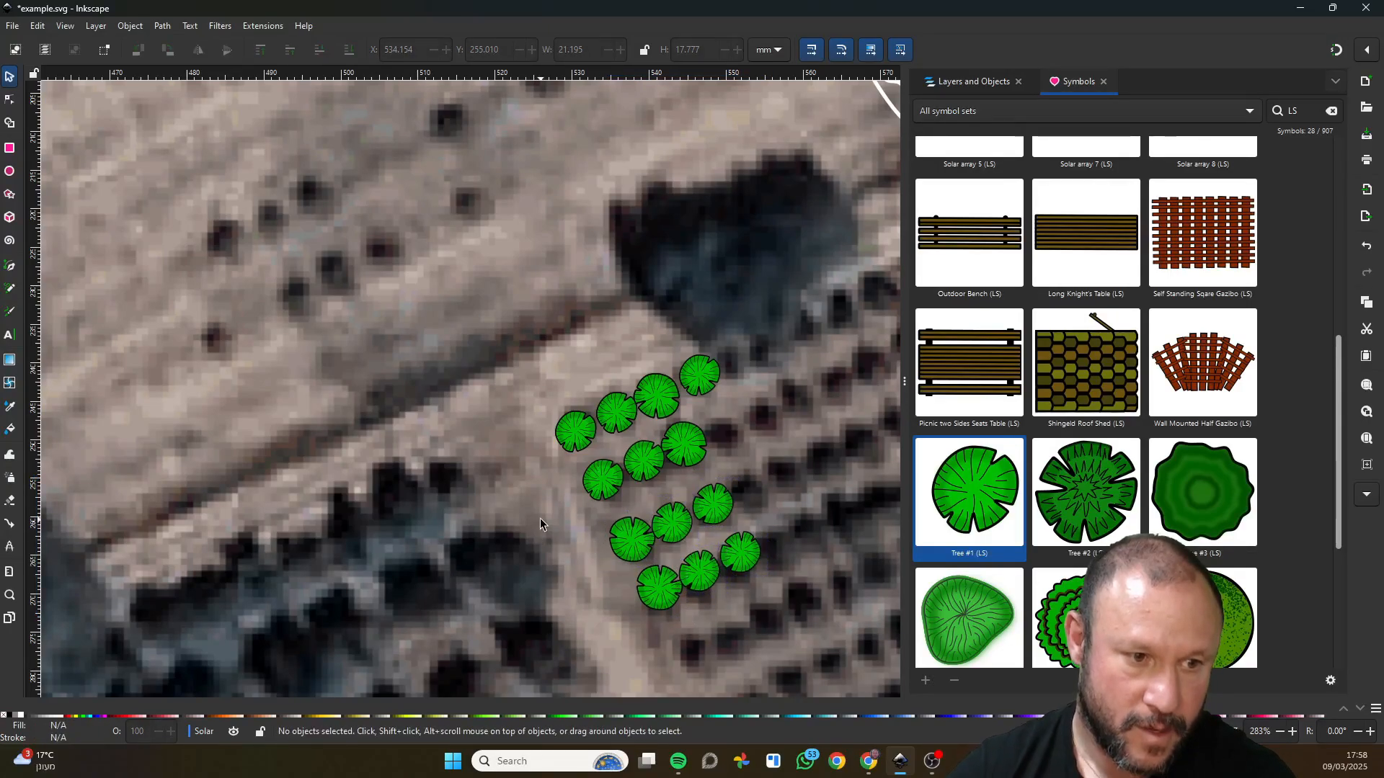
Select all the orchard trees and cut them from the Solar sublayer.
scroll(539, 517, down, 5)
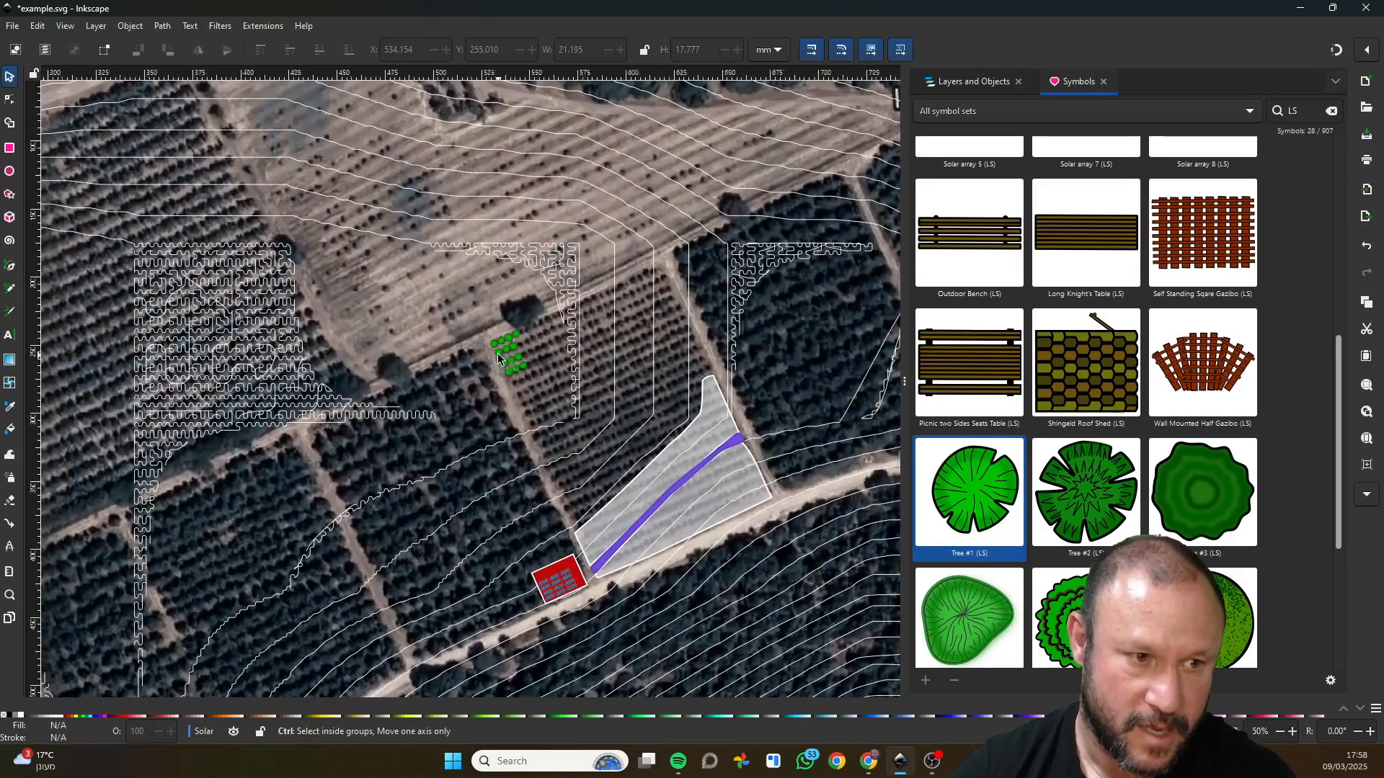
scroll(499, 358, up, 4)
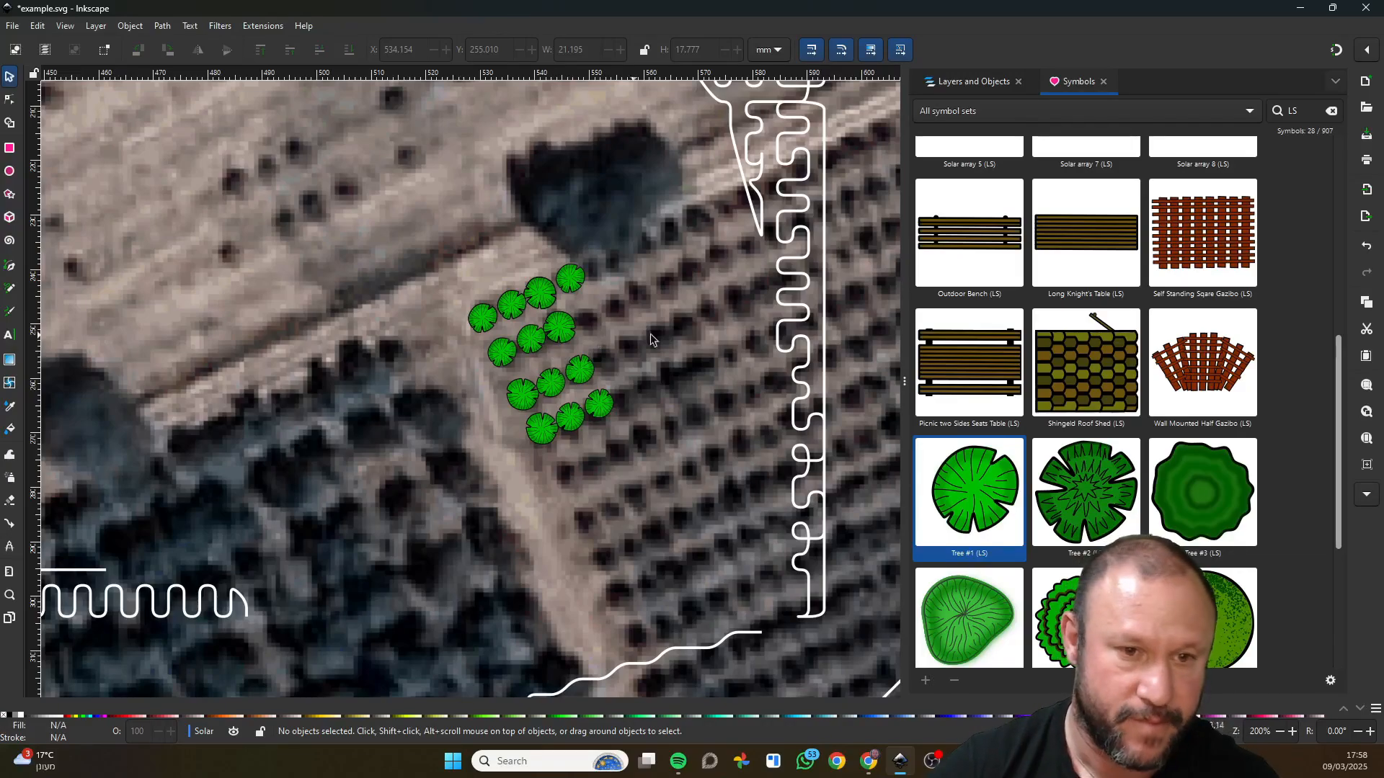
drag(445, 253, 619, 498)
click(967, 83)
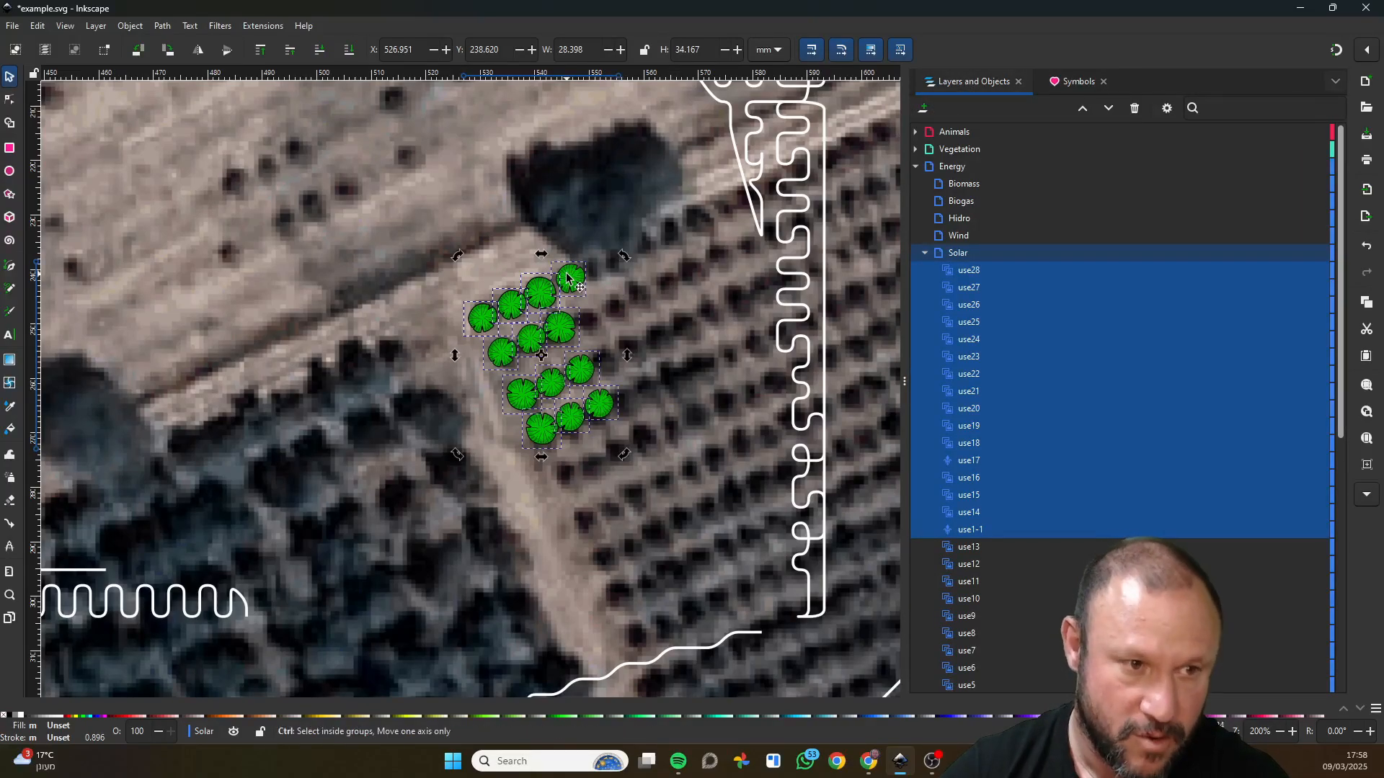
key(Delete)
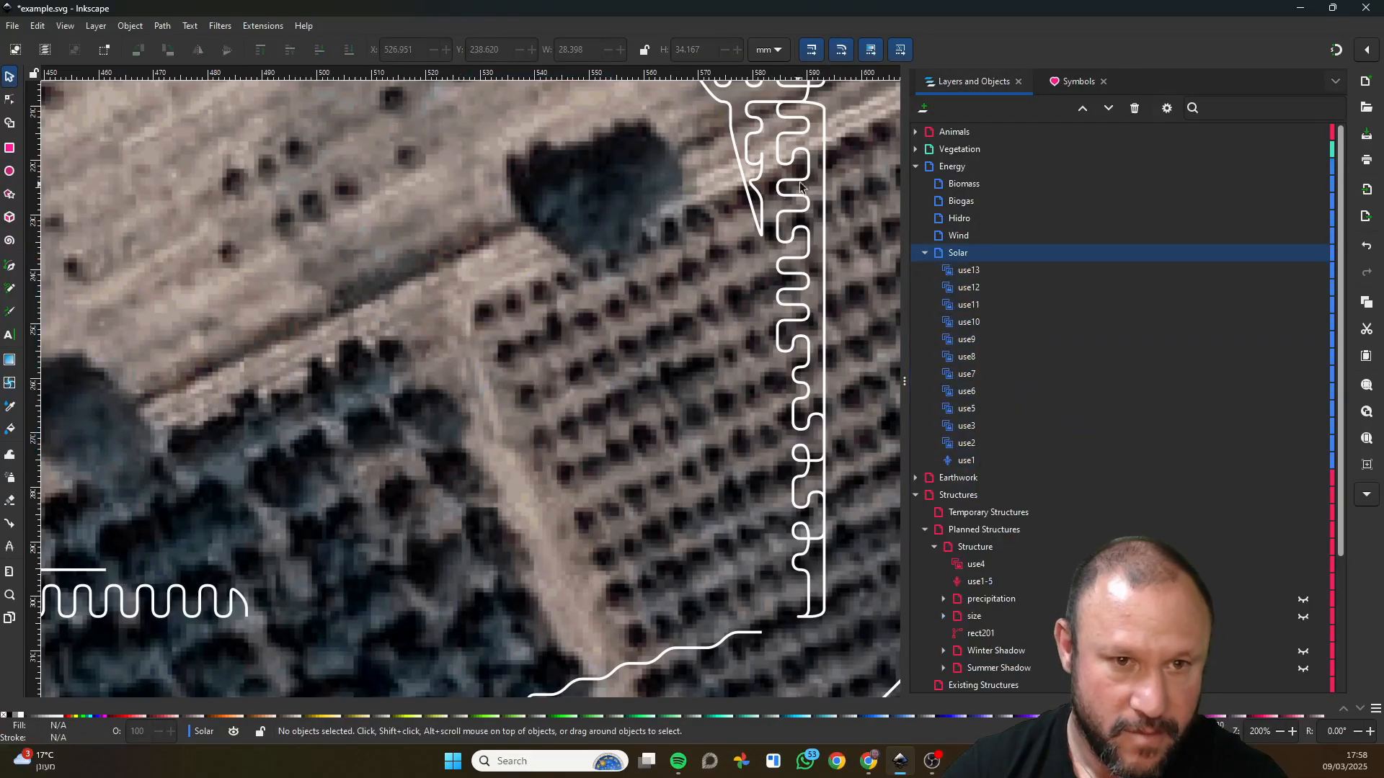
Paste the trees into the Existing Vegetation sublayer and move them back onto the orchard's upper-left corner.
click(916, 148)
click(961, 219)
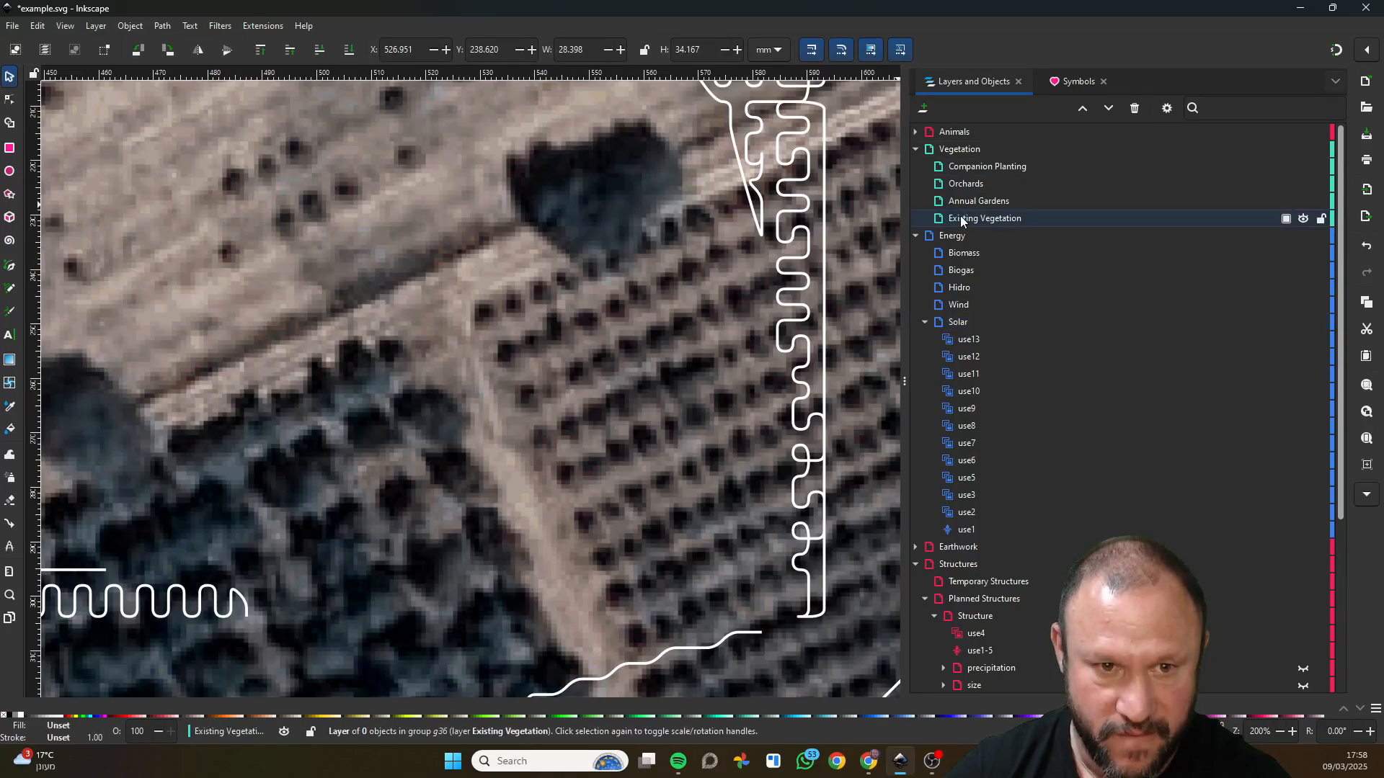
key(ctrl+v)
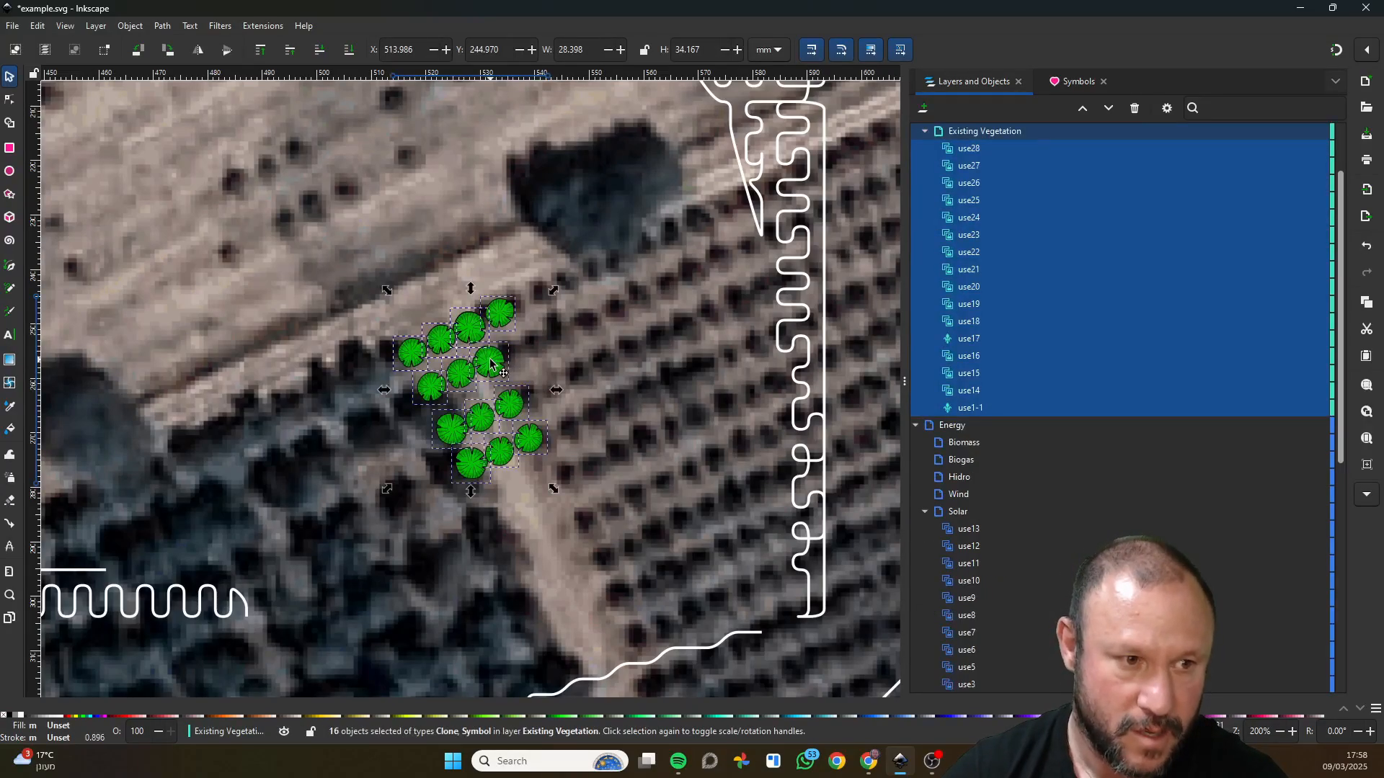
drag(491, 364, 567, 329)
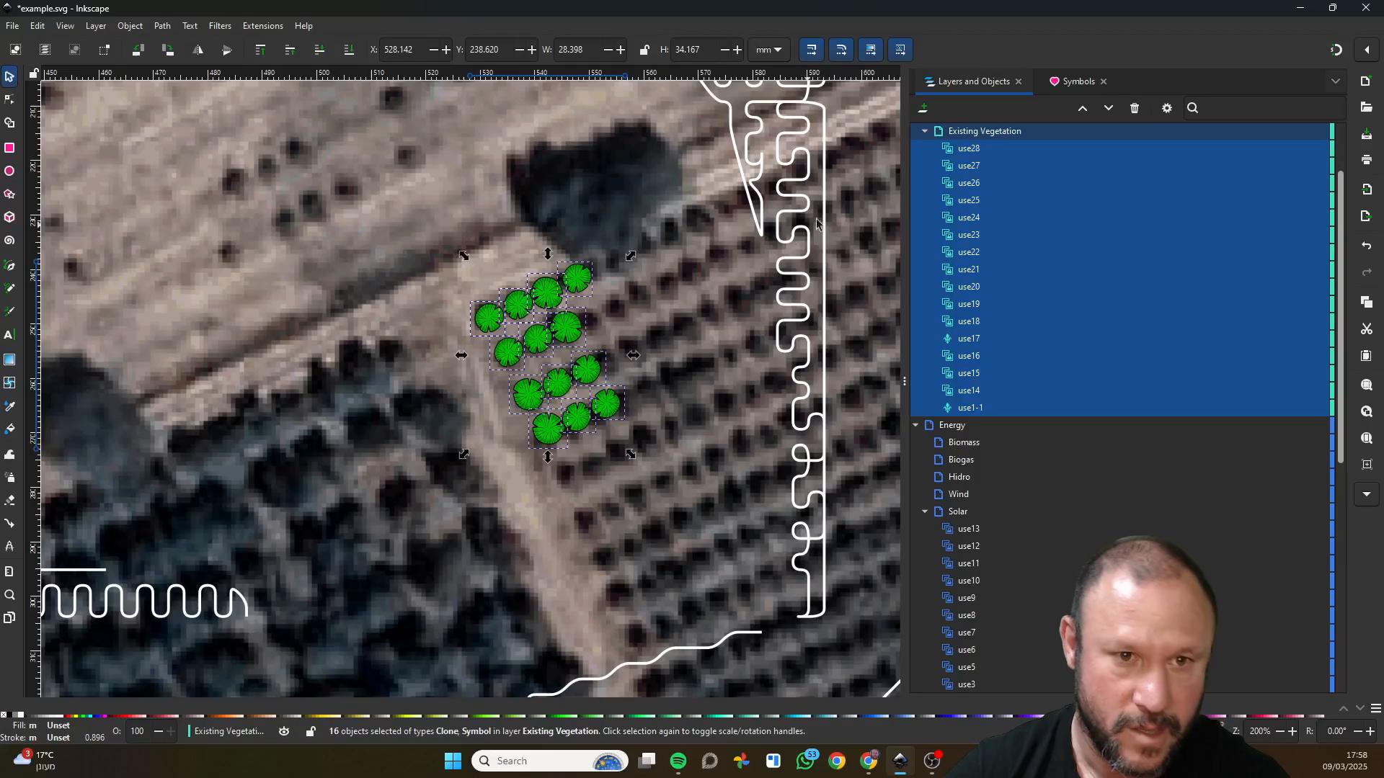
Add a new layer next to Existing Vegetation and reorder it to sit directly below that layer within Vegetation.
key(ctrl+g)
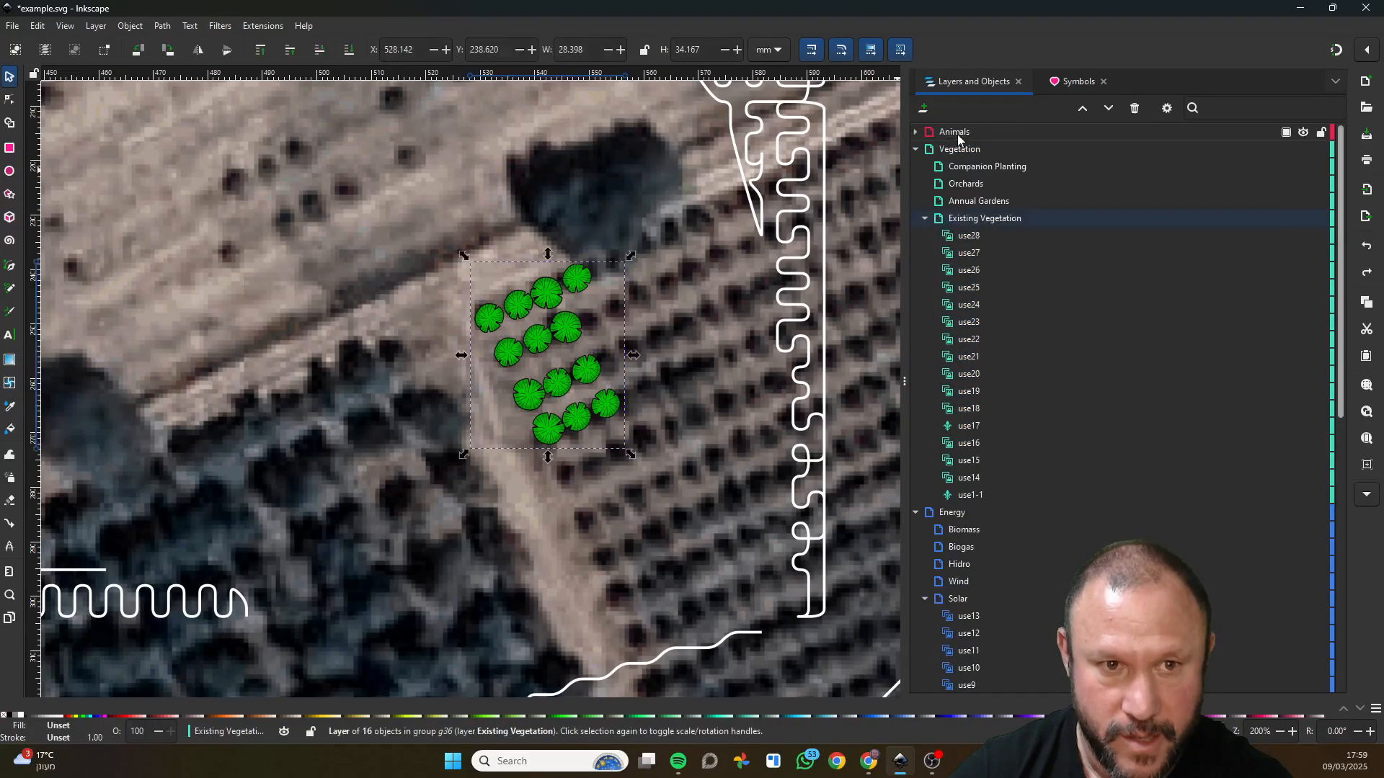
click(923, 110)
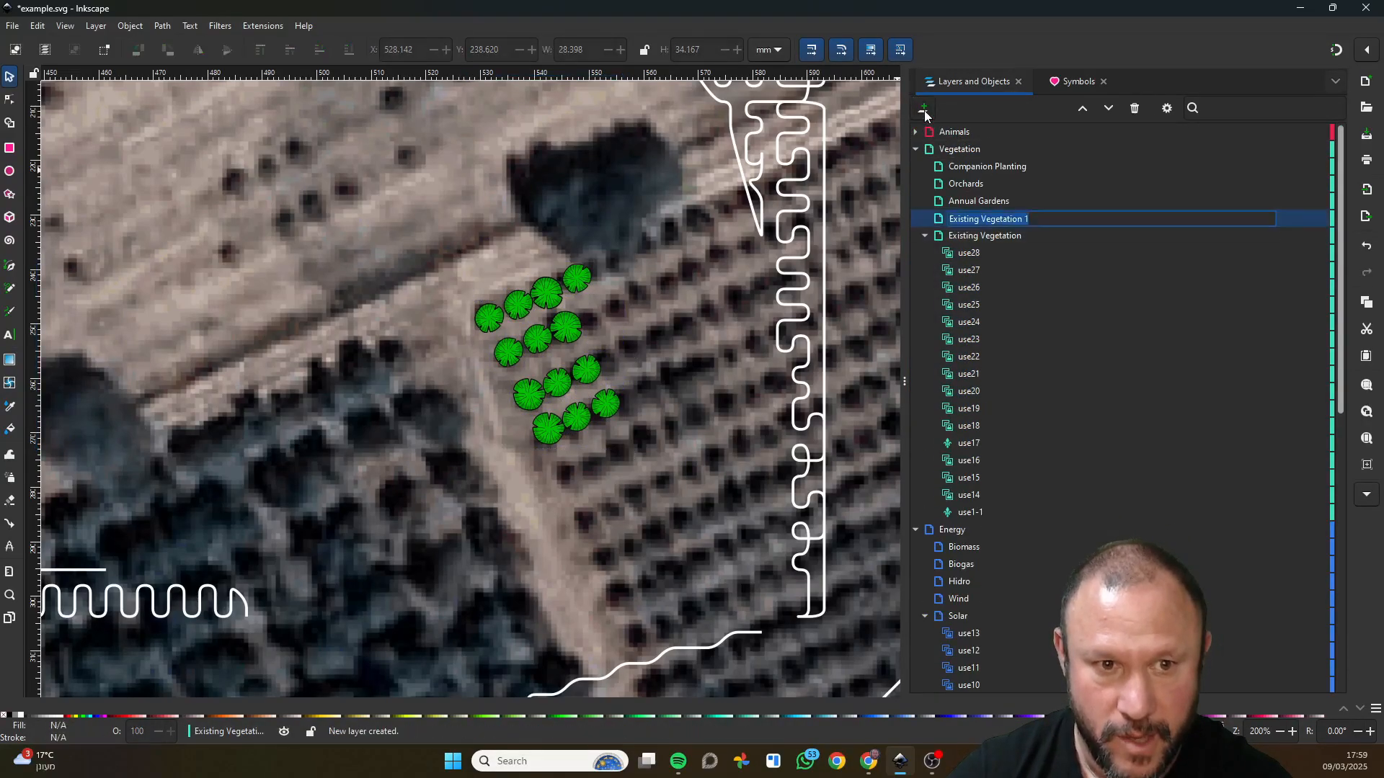
key(Return)
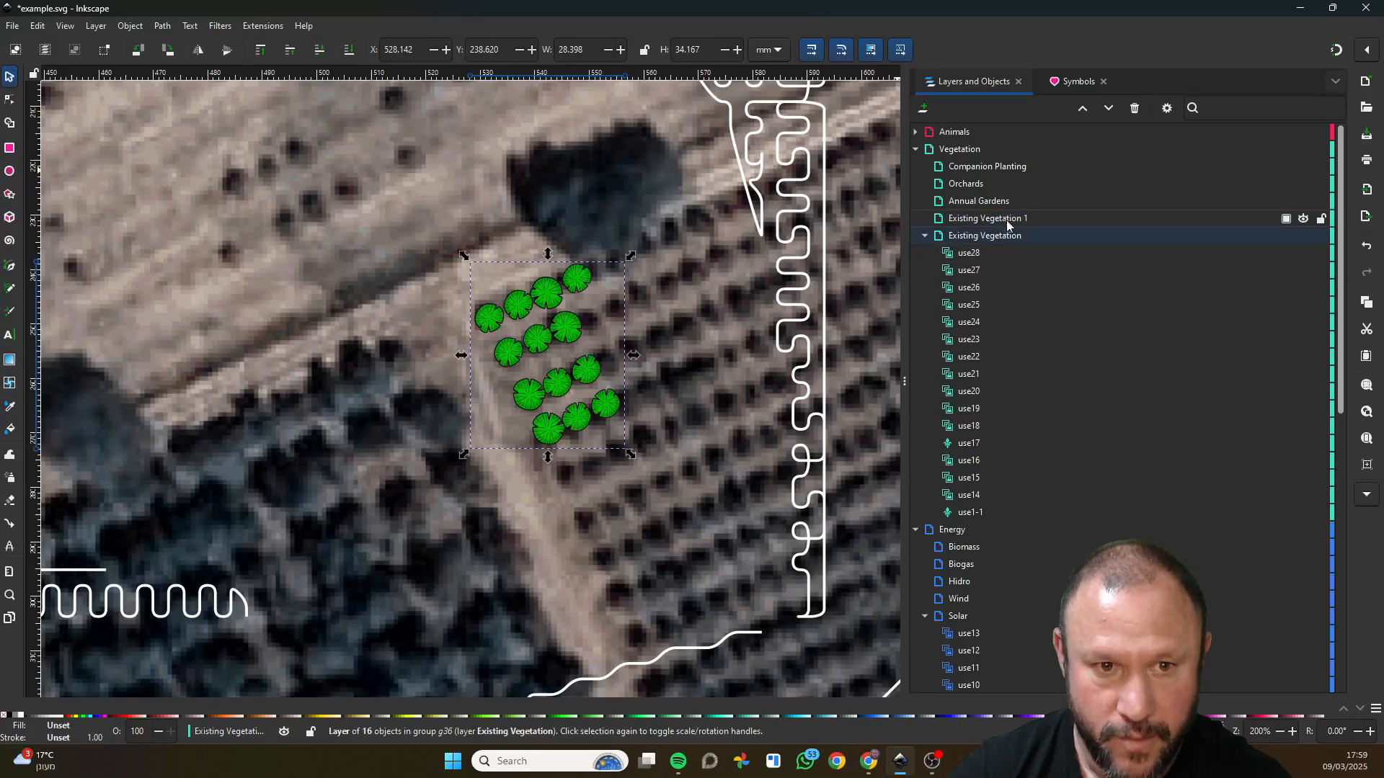
drag(1006, 219, 1048, 243)
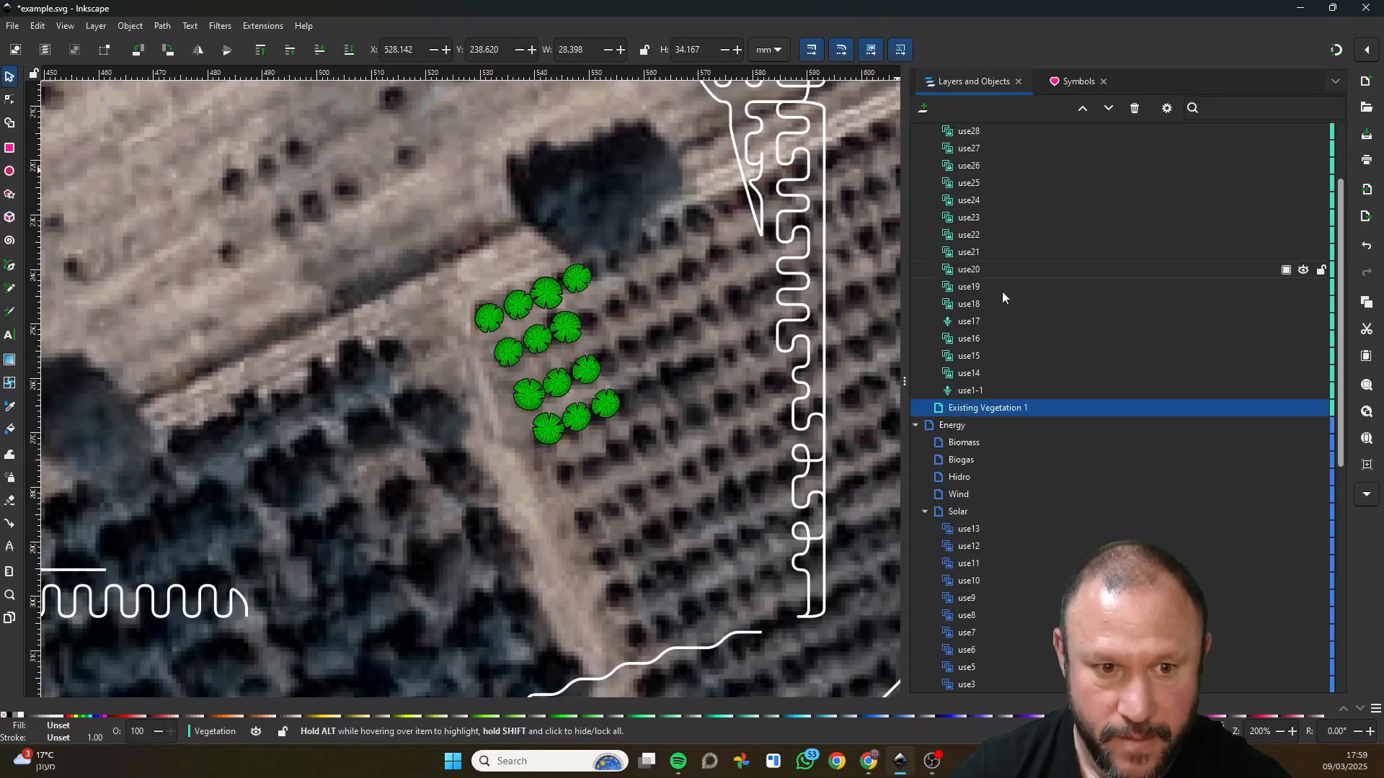
Rename the new layer below Existing Vegetation as "orchad 1".
click(977, 409)
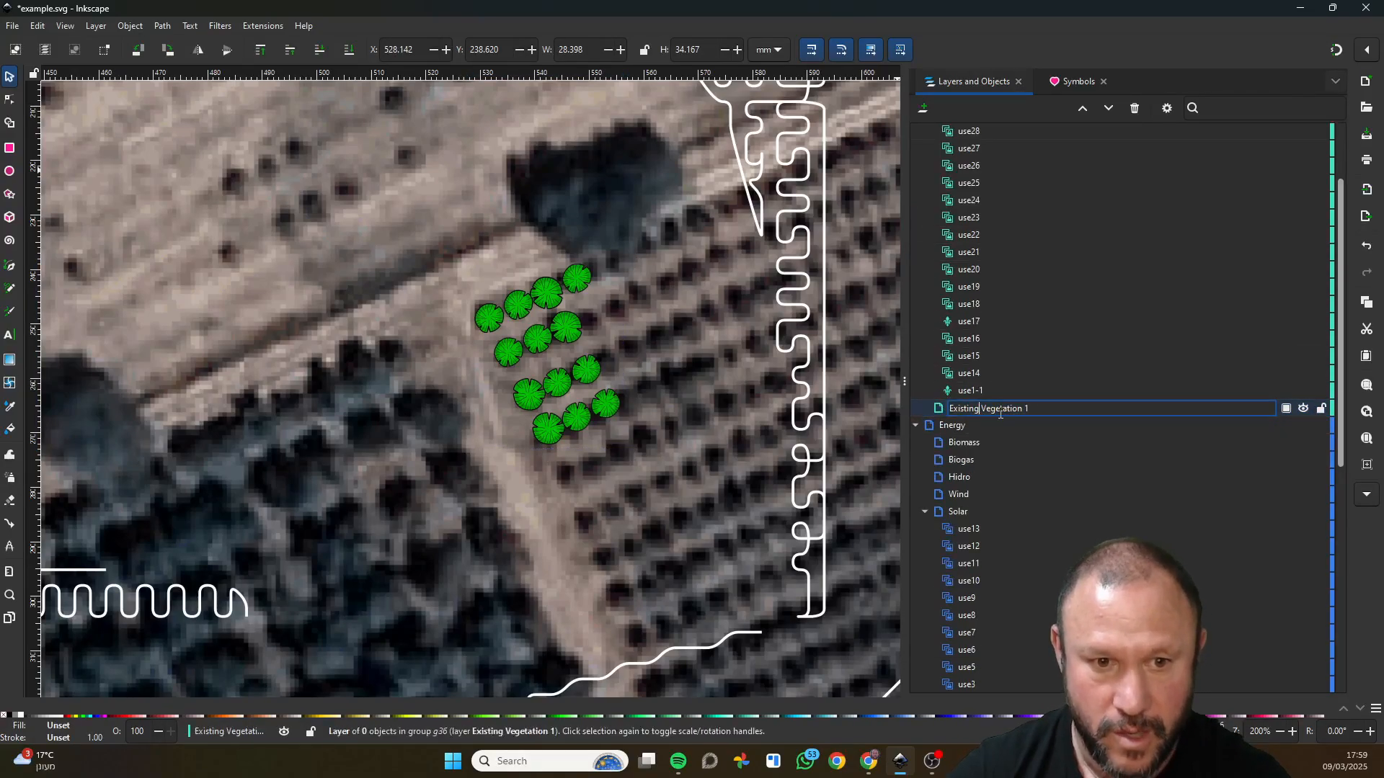
key(ctrl+a)
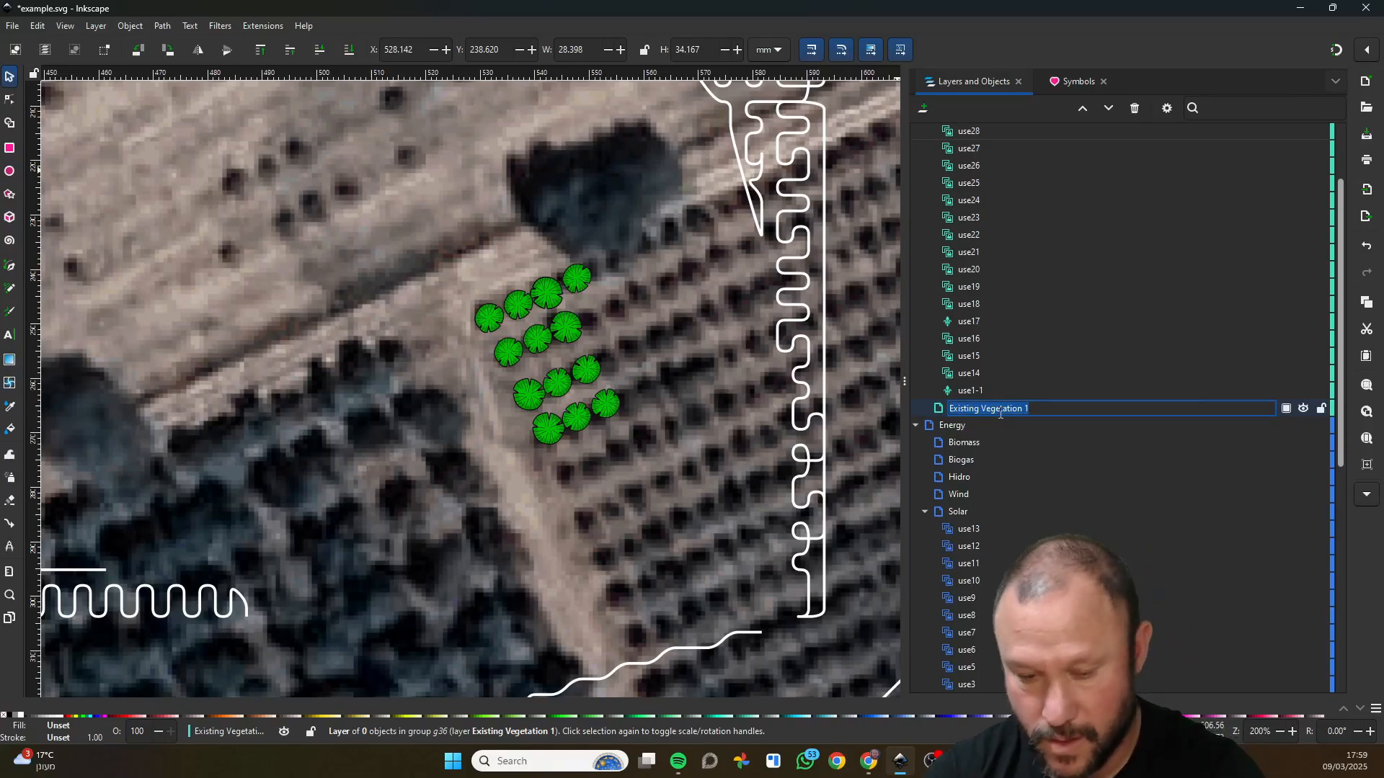
text(OR)
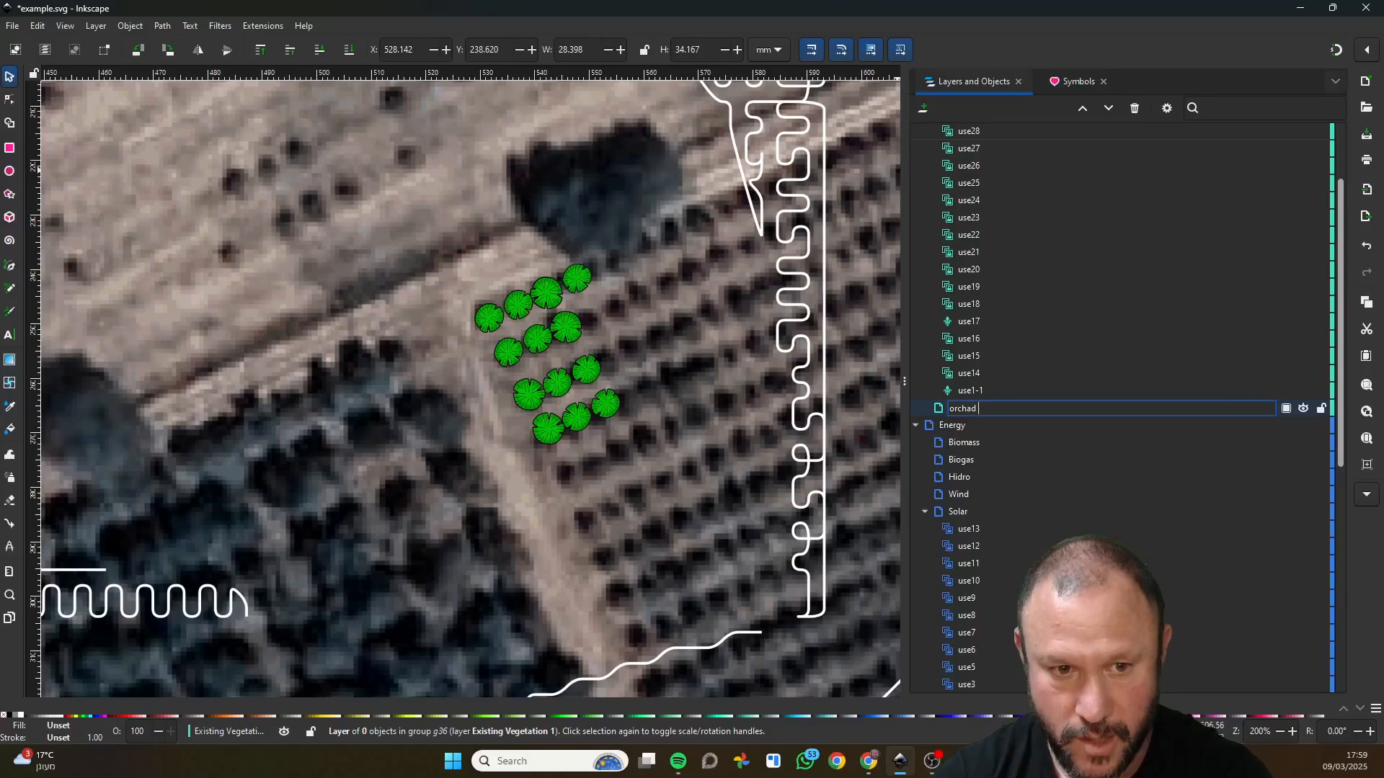
click(971, 377)
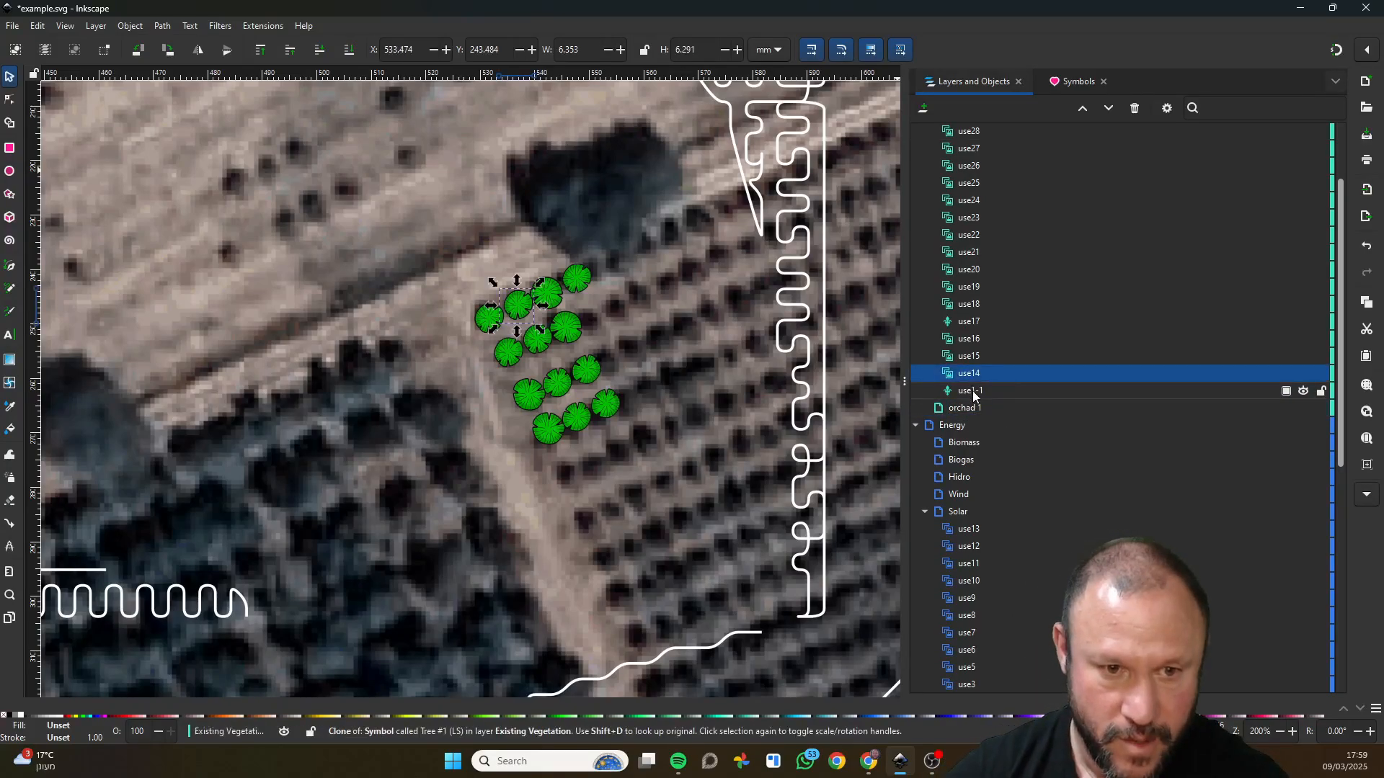
Select all the orchard trees on the map and move them to the "orchad 1" layer.
click(433, 260)
drag(438, 238, 634, 459)
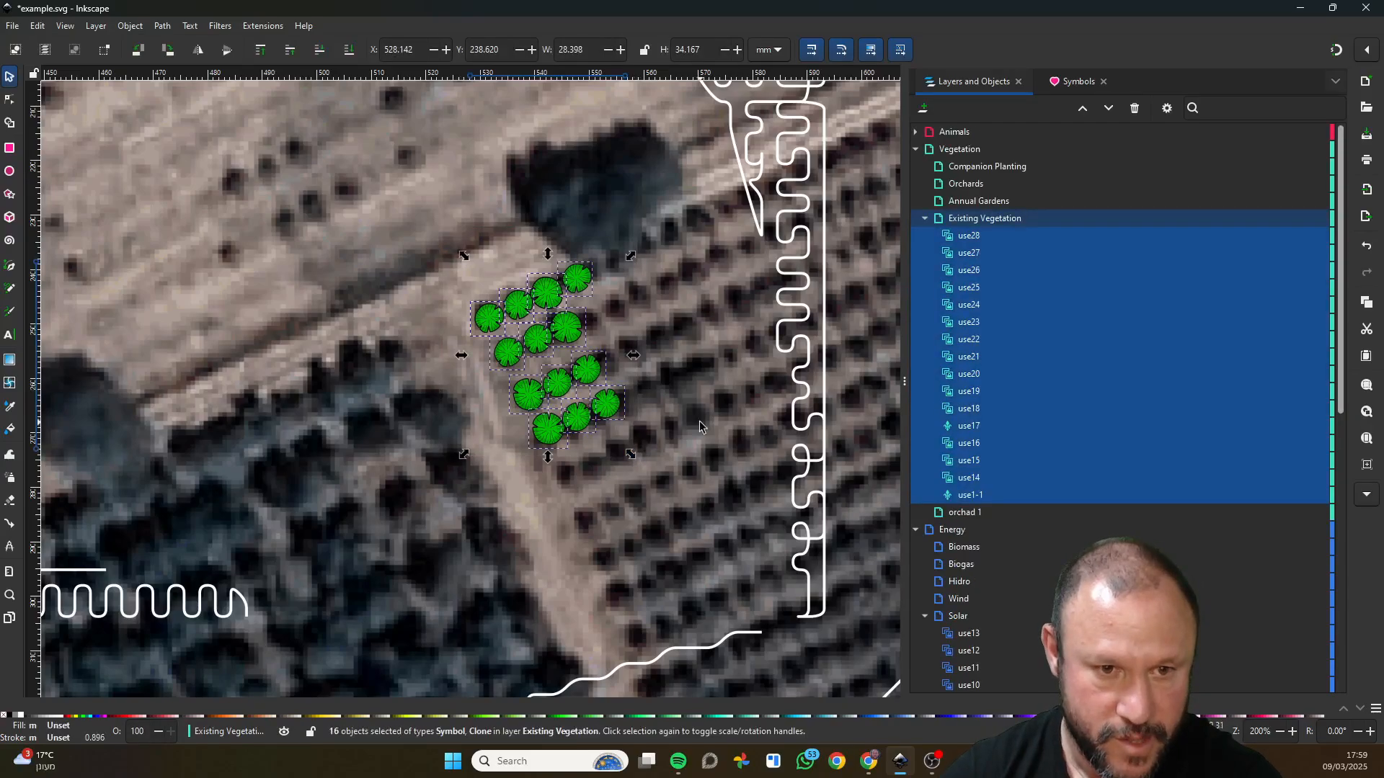
right_click(578, 282)
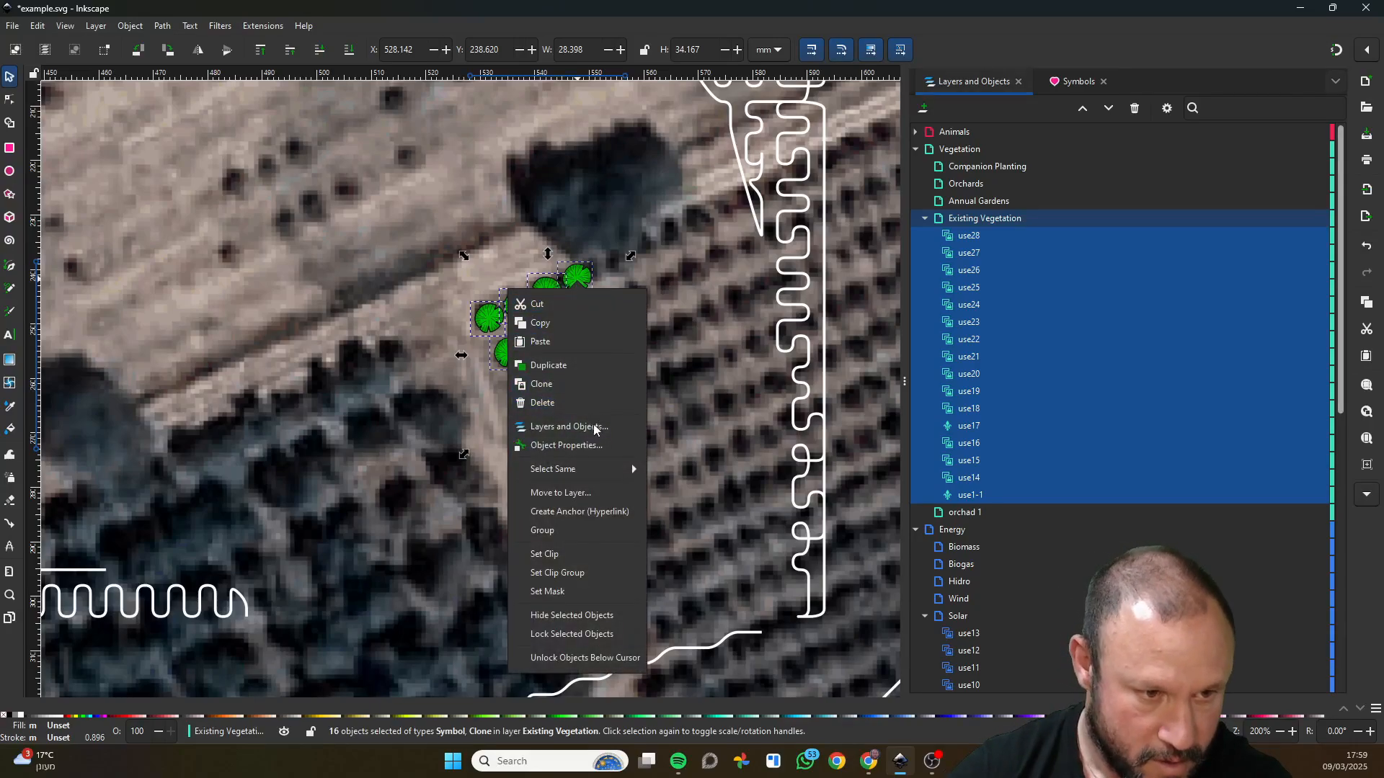
click(608, 494)
click(715, 439)
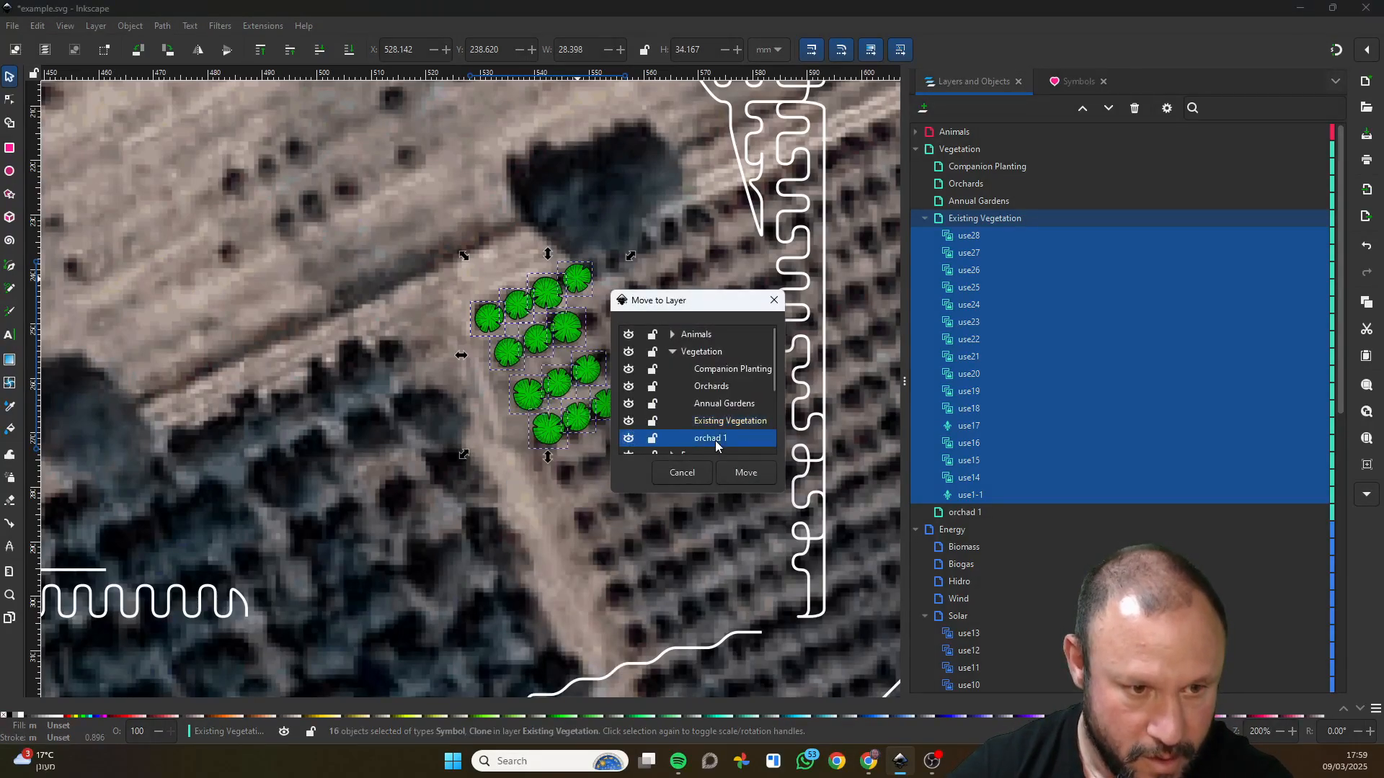
click(745, 473)
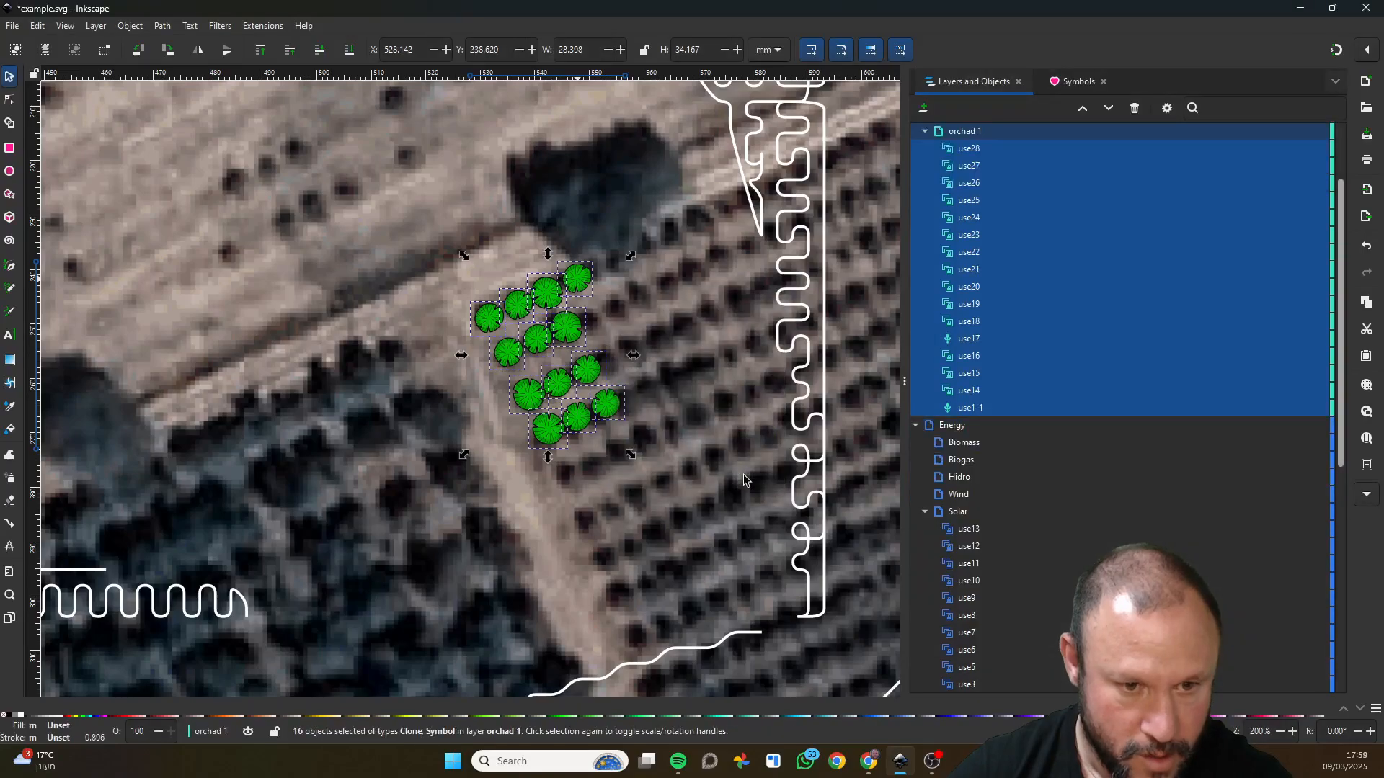
Collapse the "orchad 1" layer and nest it inside Existing Vegetation as a sublayer.
scroll(927, 402, up, 3)
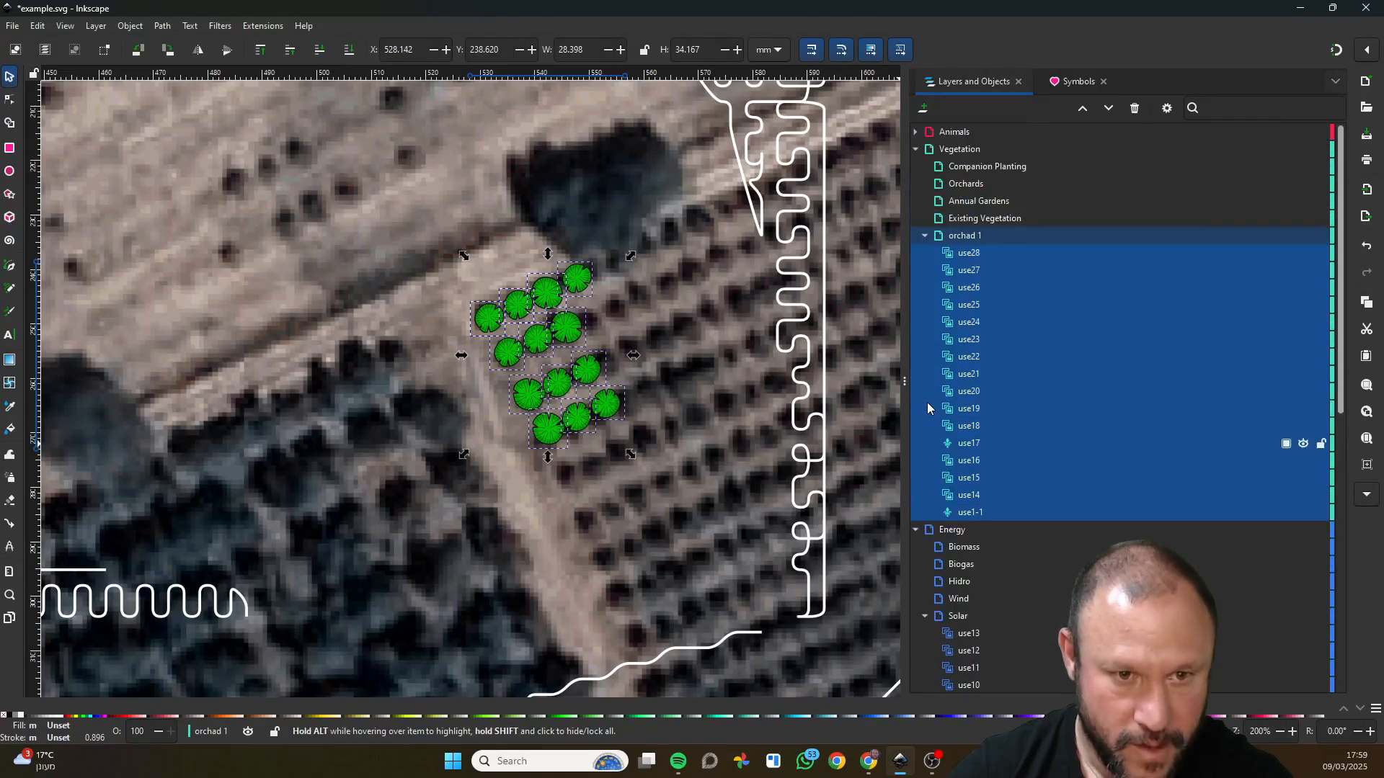
click(924, 236)
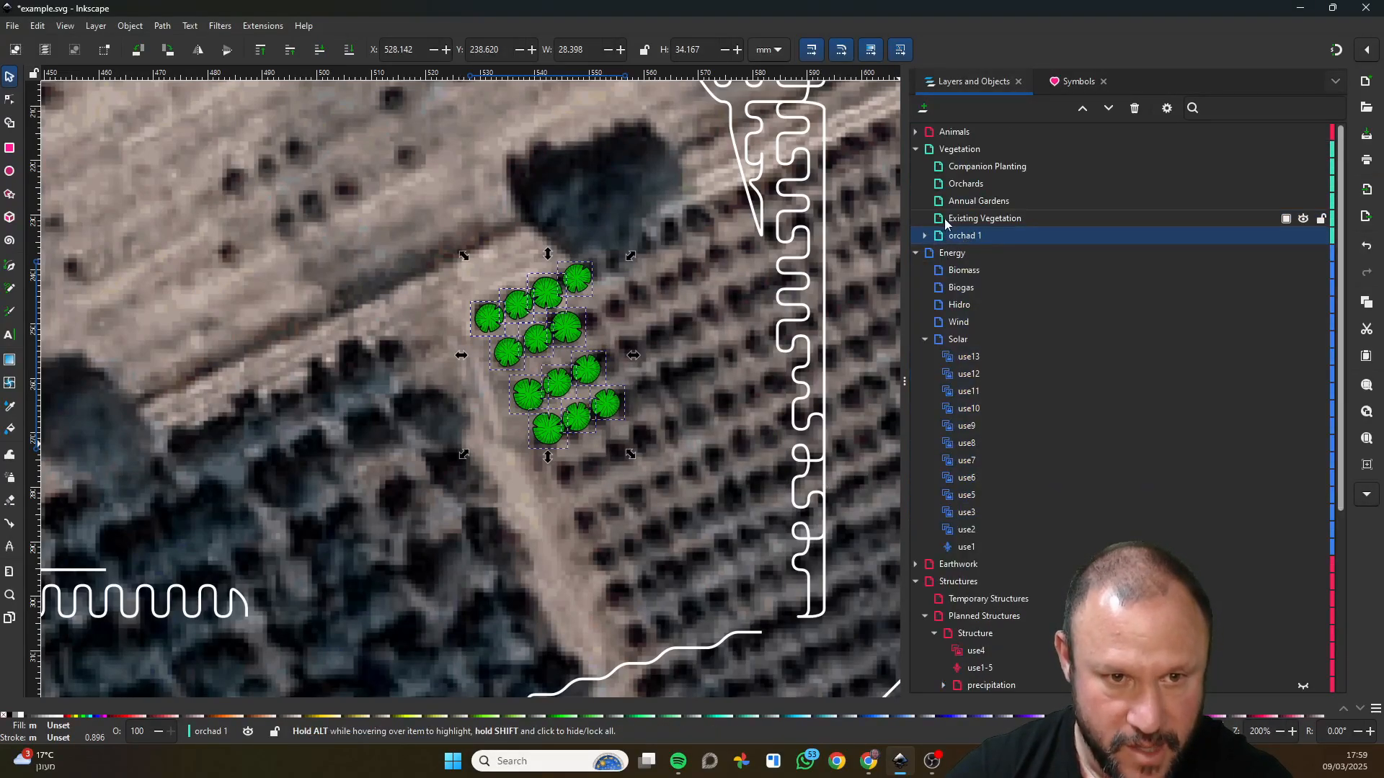
drag(938, 240, 1020, 232)
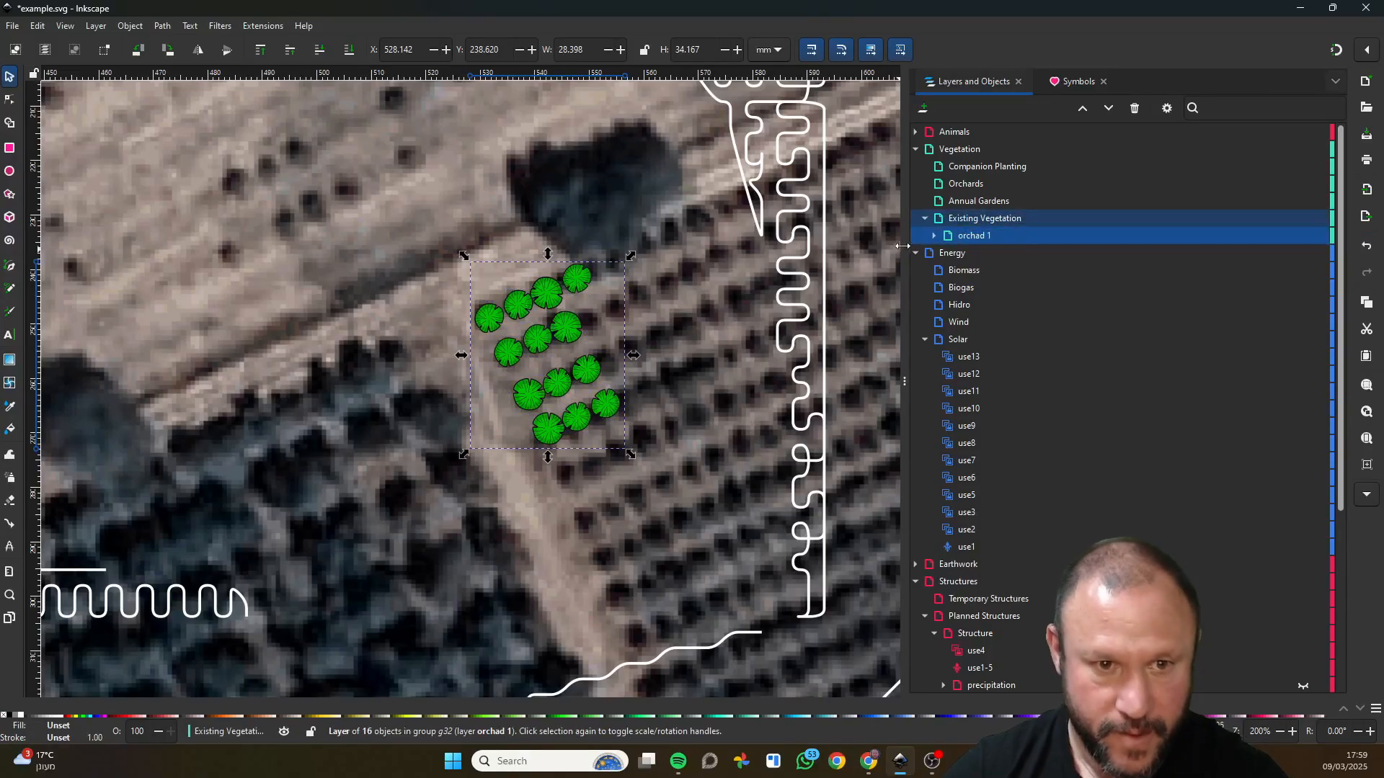